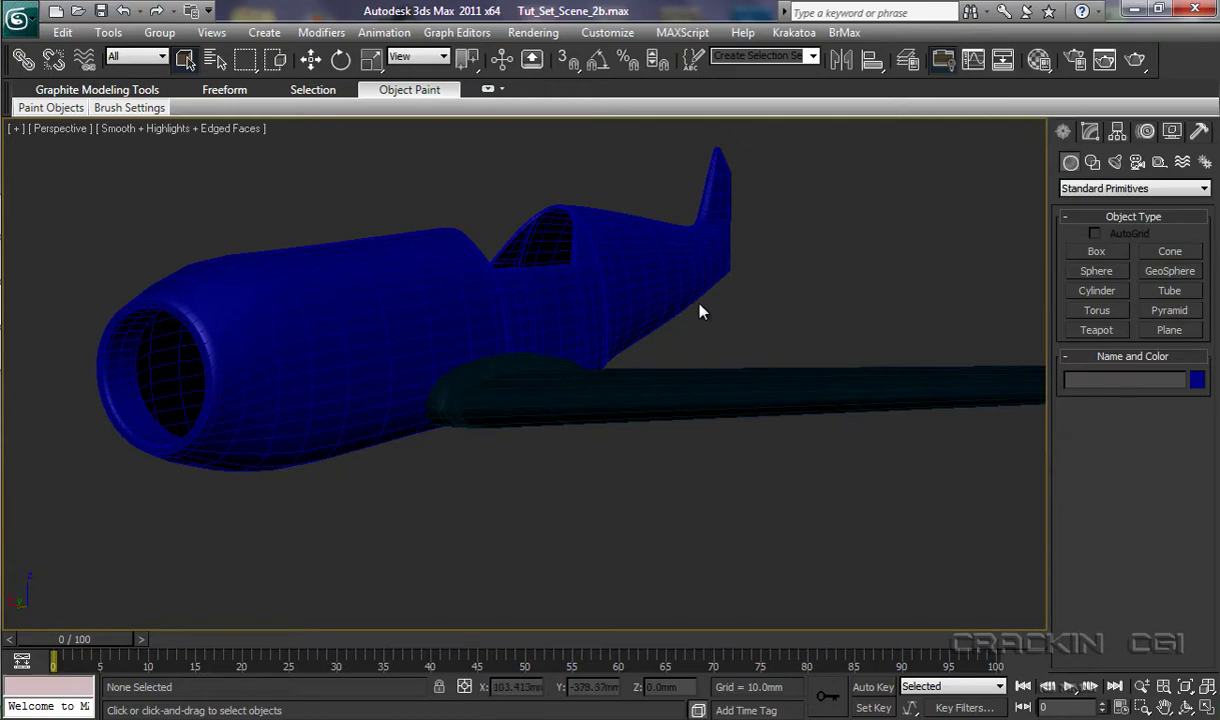
Step: Freeze the Fuselage object in the layer manager so it can't be picked
click(910, 62)
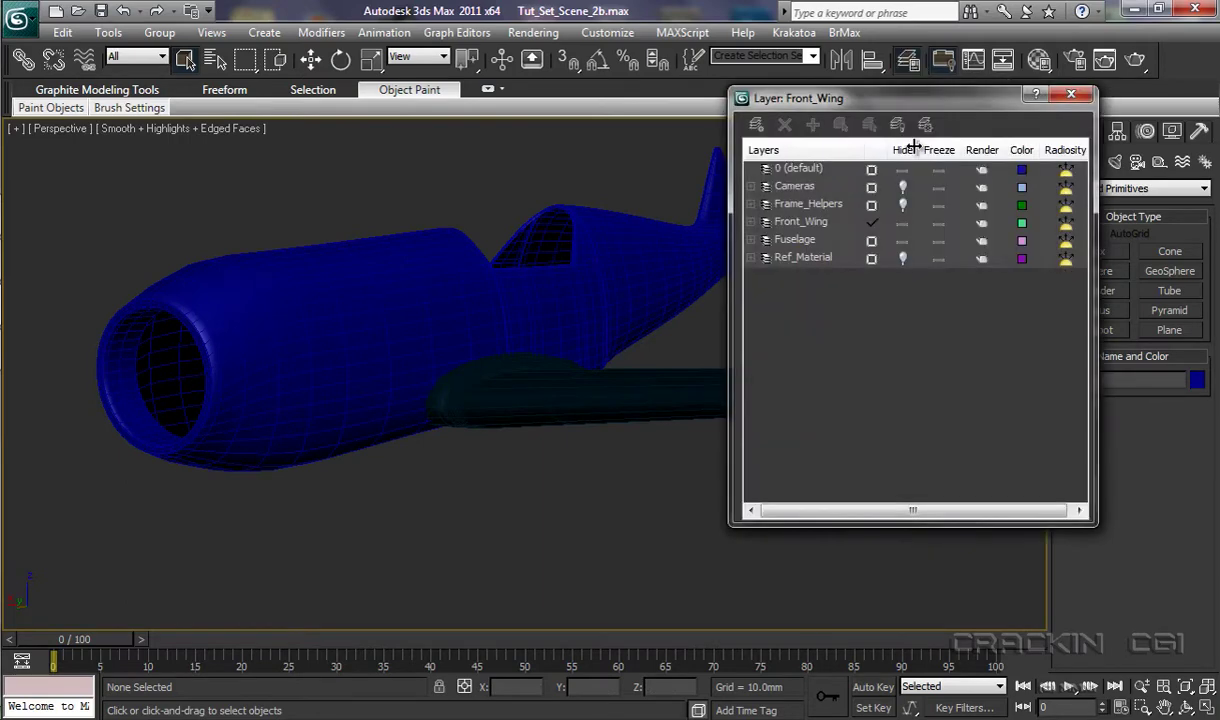
click(752, 241)
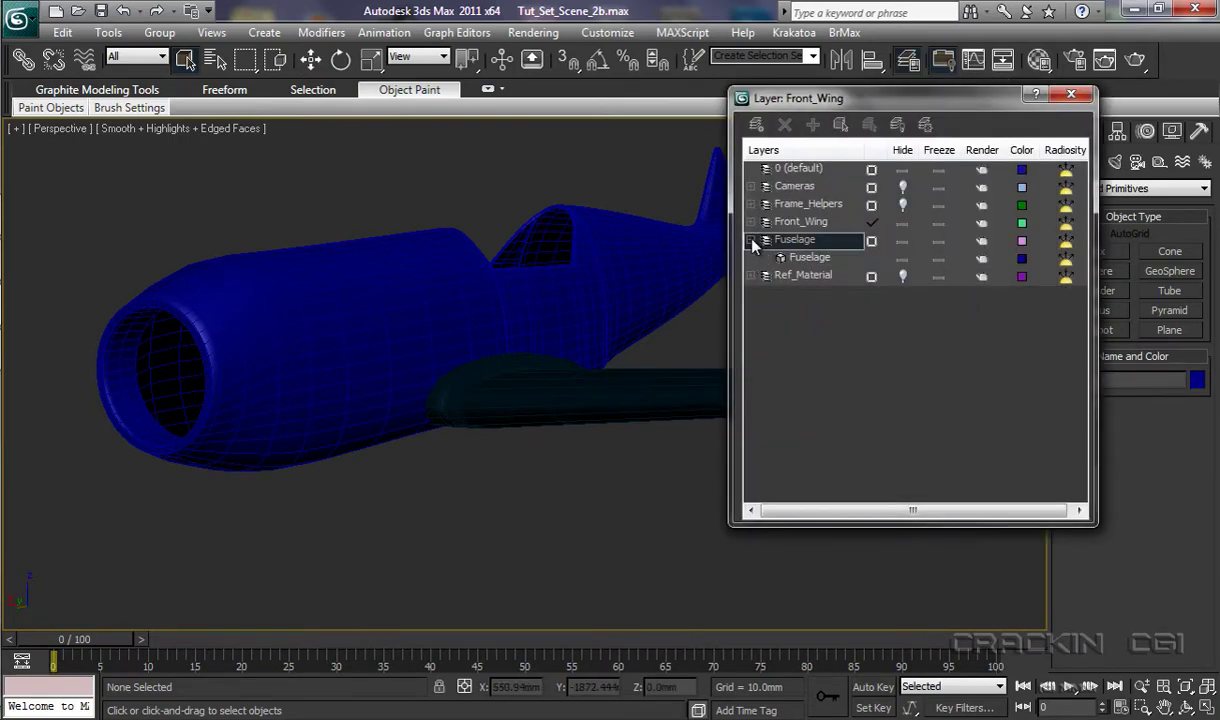
click(939, 259)
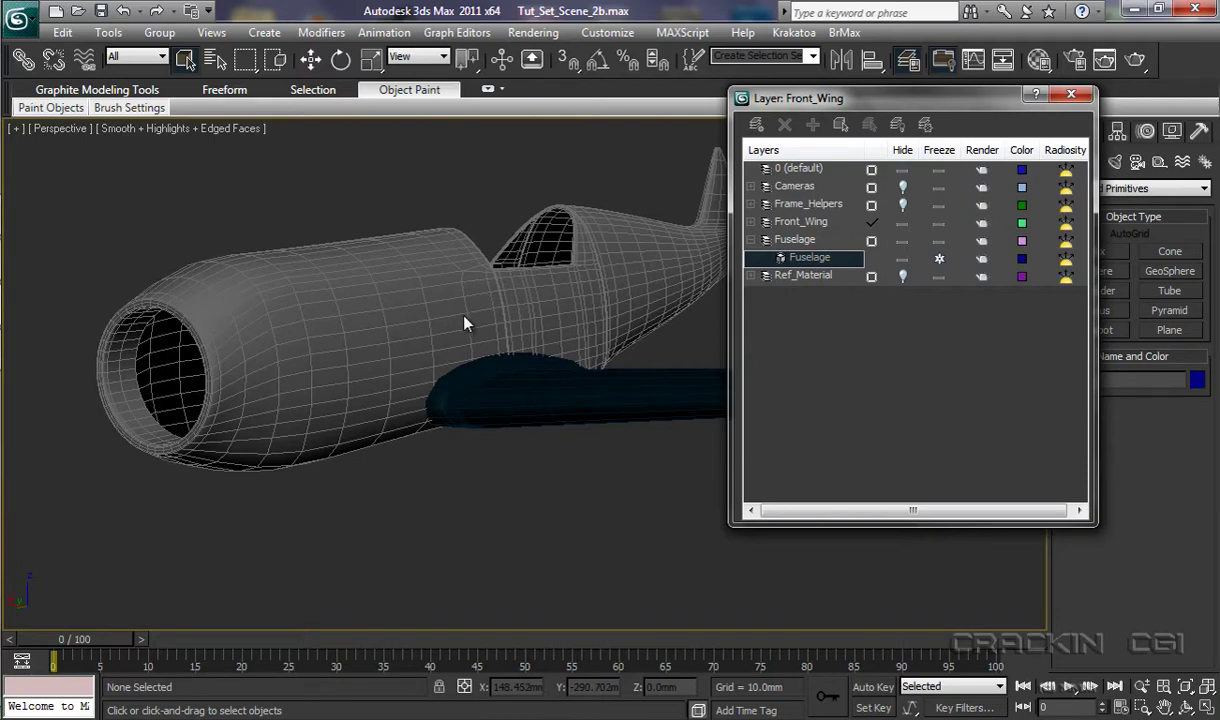
click(751, 240)
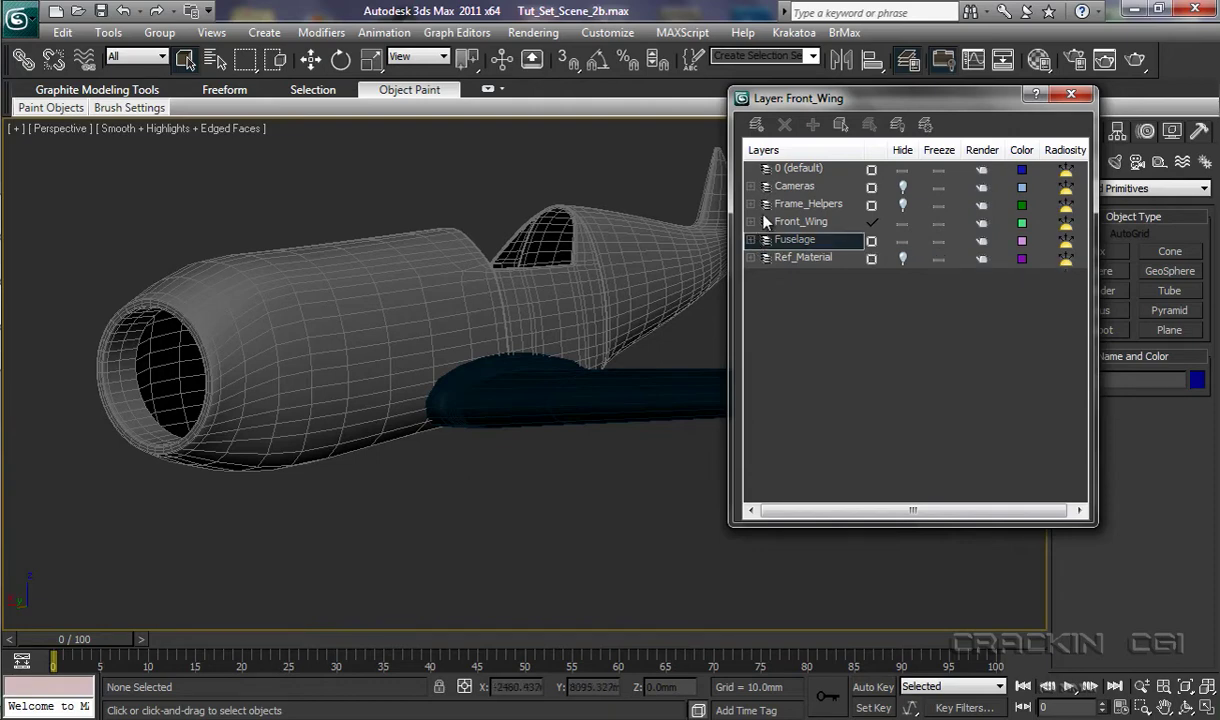
Step: Unhide the Frame_Helpers layer and its helpers B, C and E, then close the layer manager
click(903, 204)
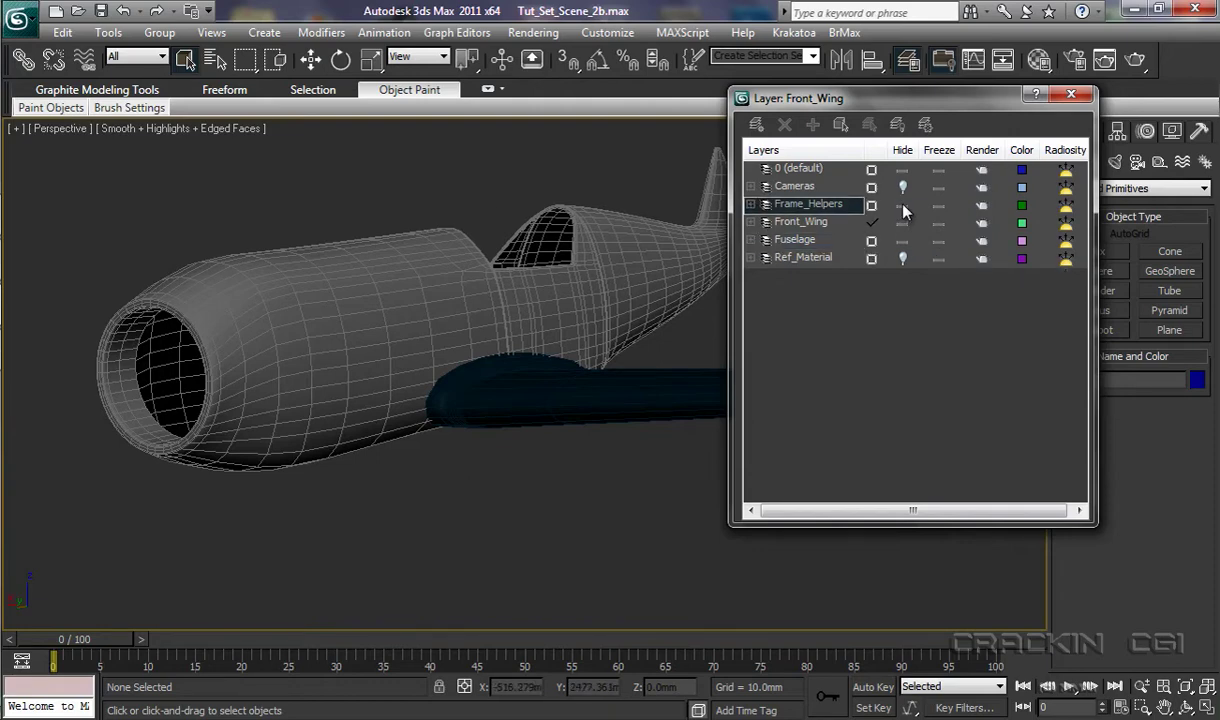
click(751, 204)
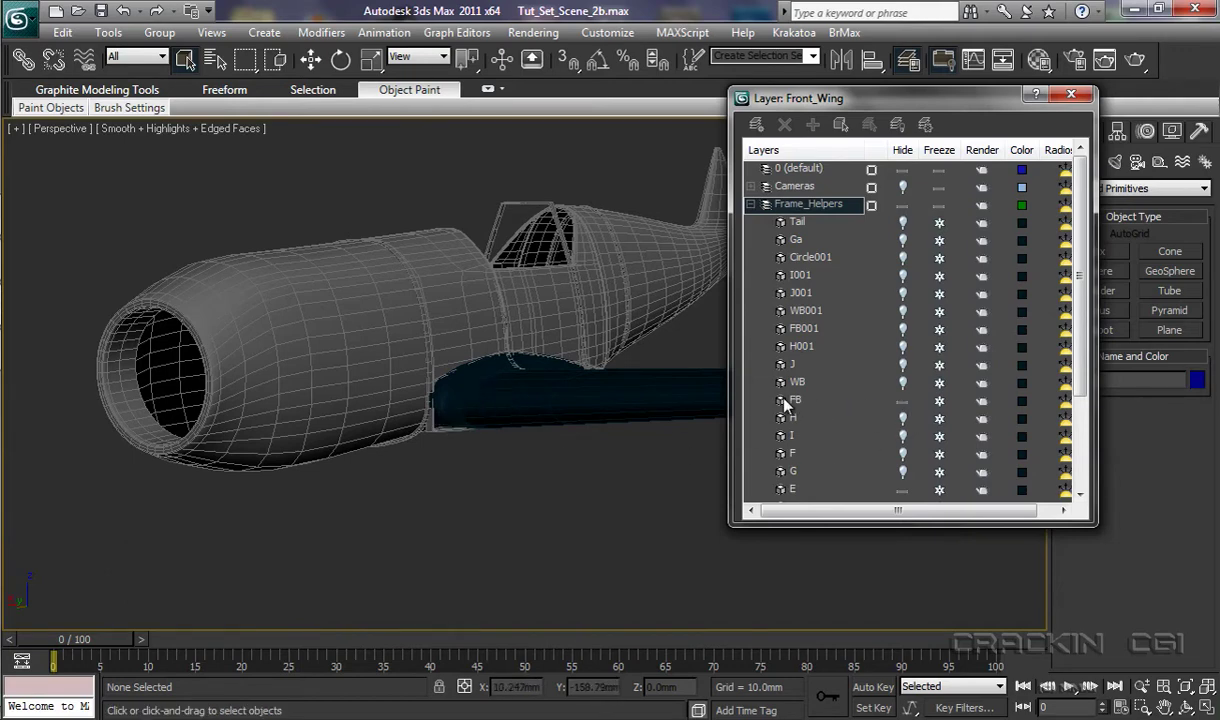
scroll(1083, 330, down, 1)
scroll(1083, 330, down, 3)
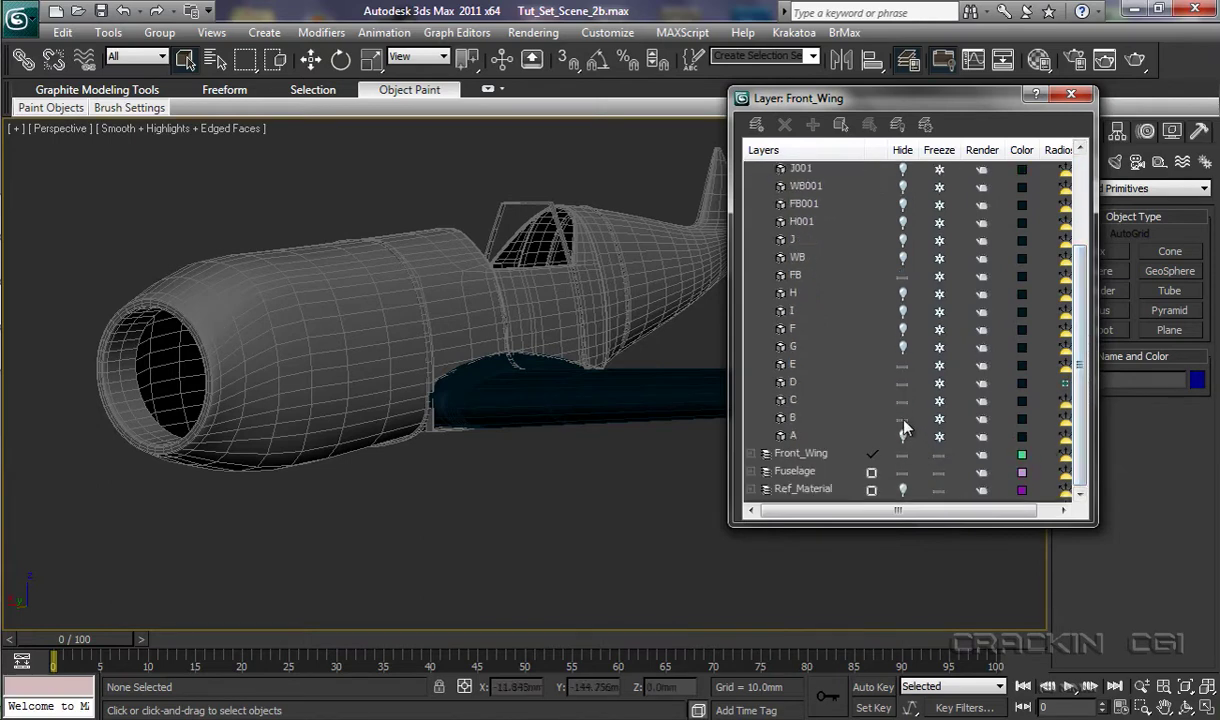
click(902, 418)
click(902, 400)
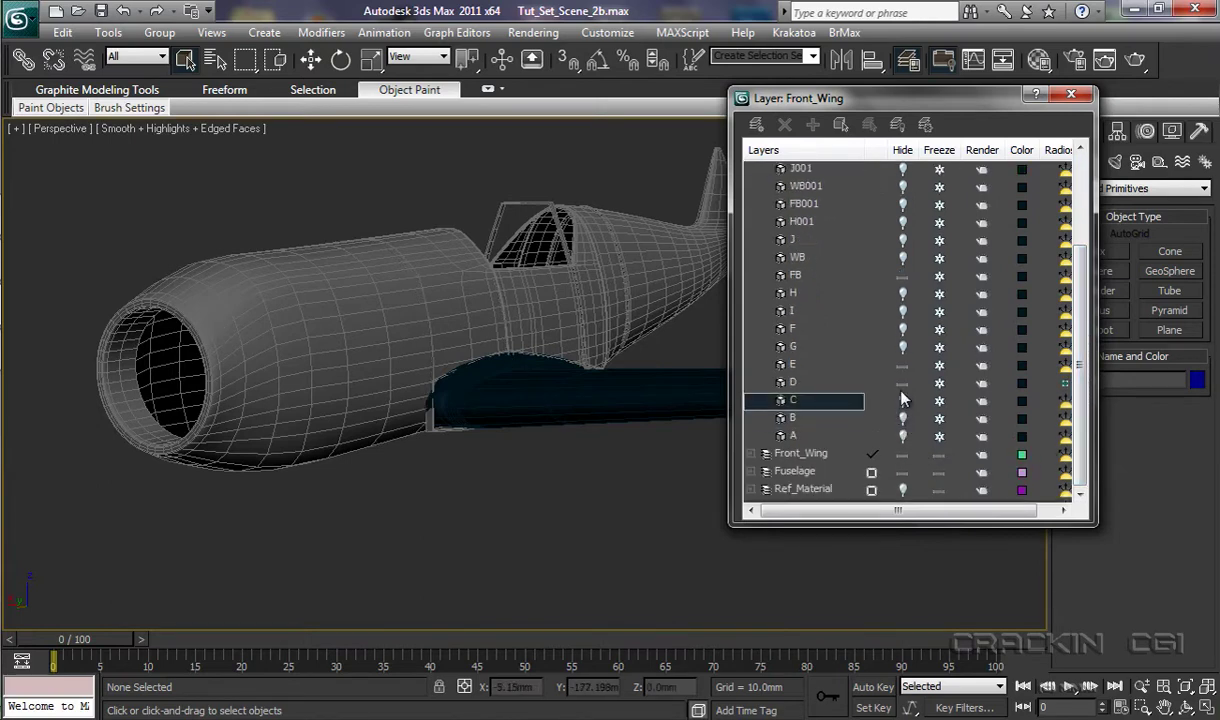
click(902, 382)
click(902, 365)
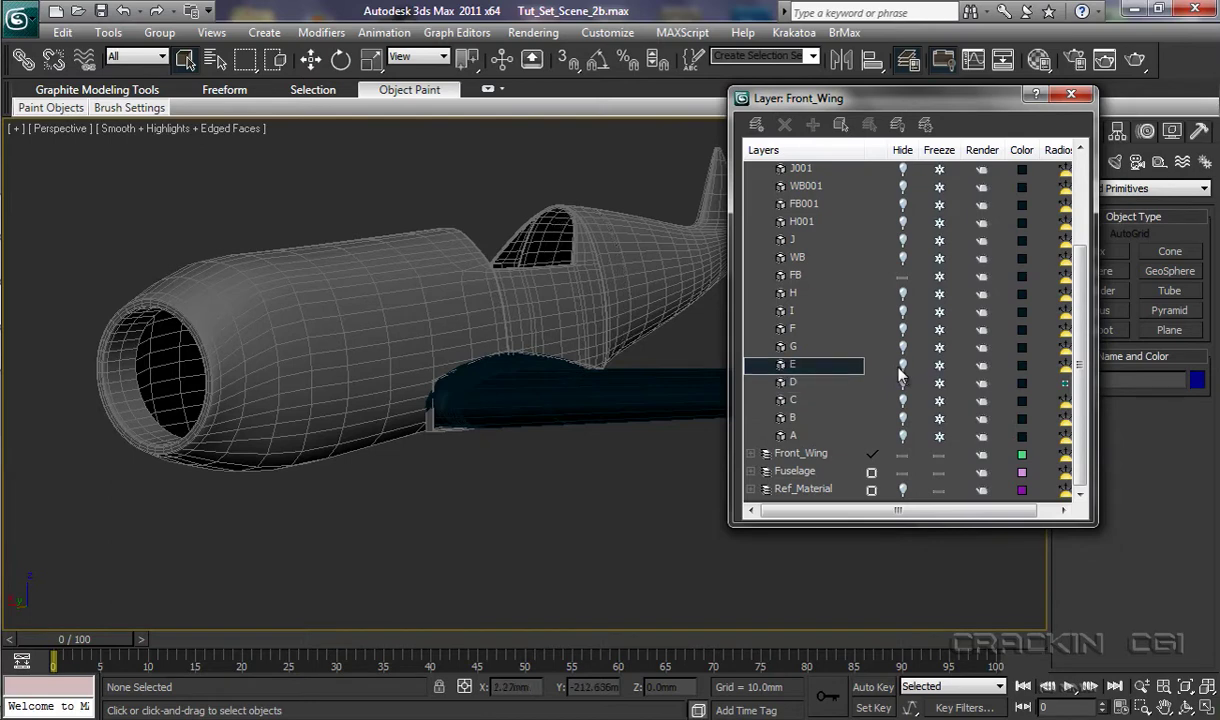
click(1071, 97)
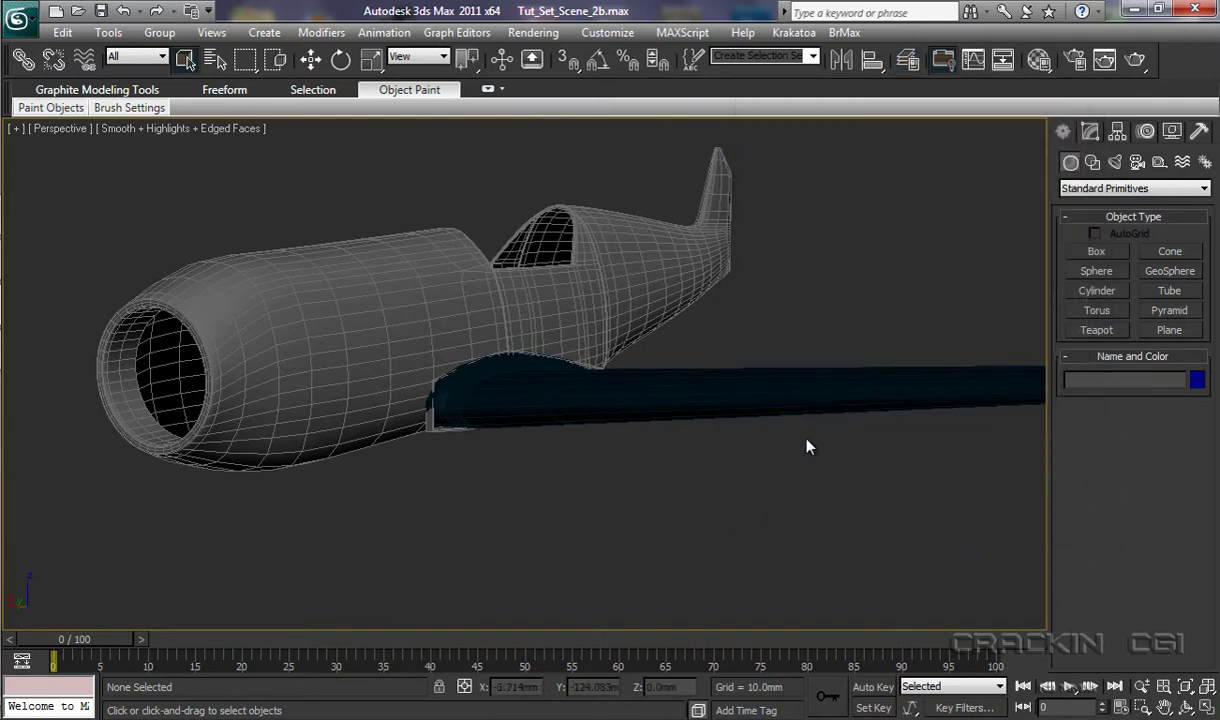
Step: Convert Wing_L to Editable Poly, collapsing its TurboSmooth into the mesh
click(734, 395)
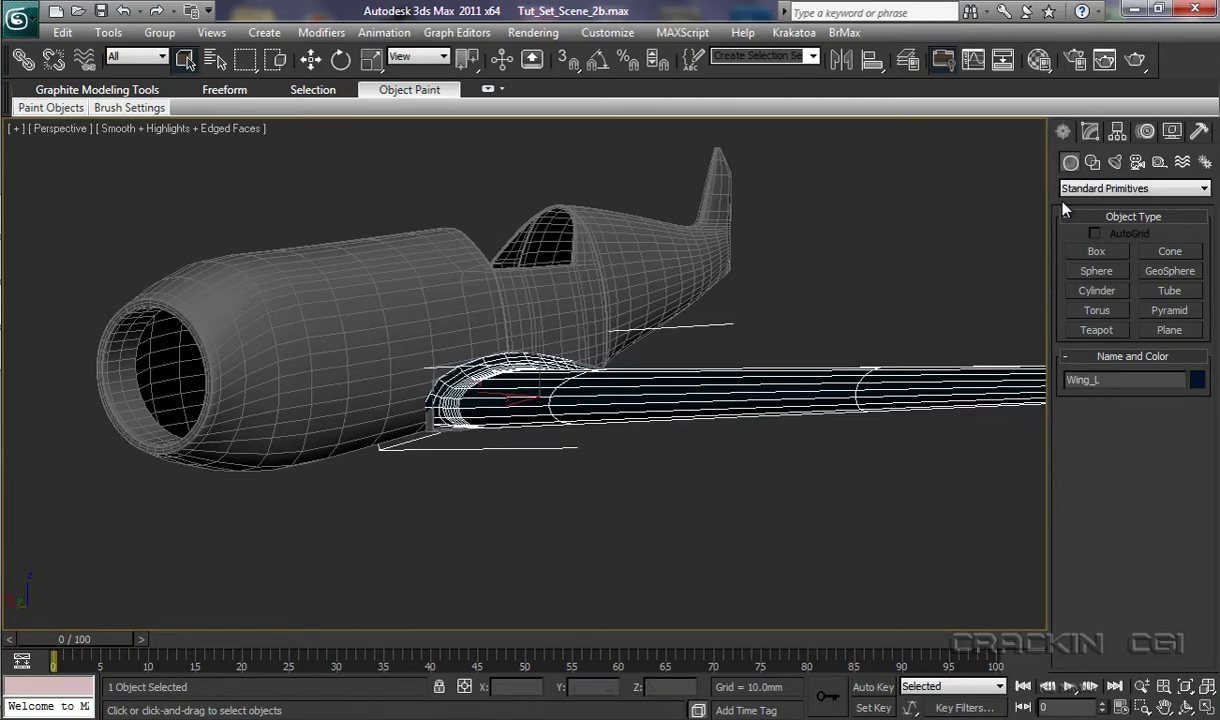
click(1092, 135)
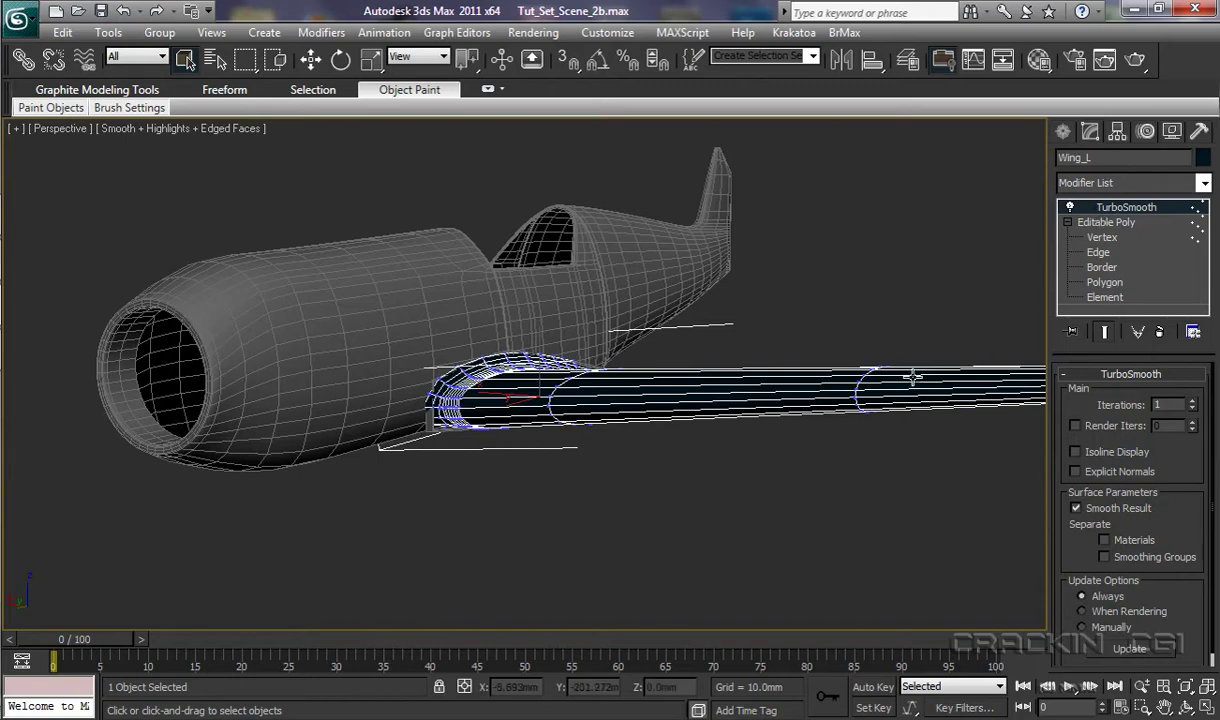
right_click(840, 396)
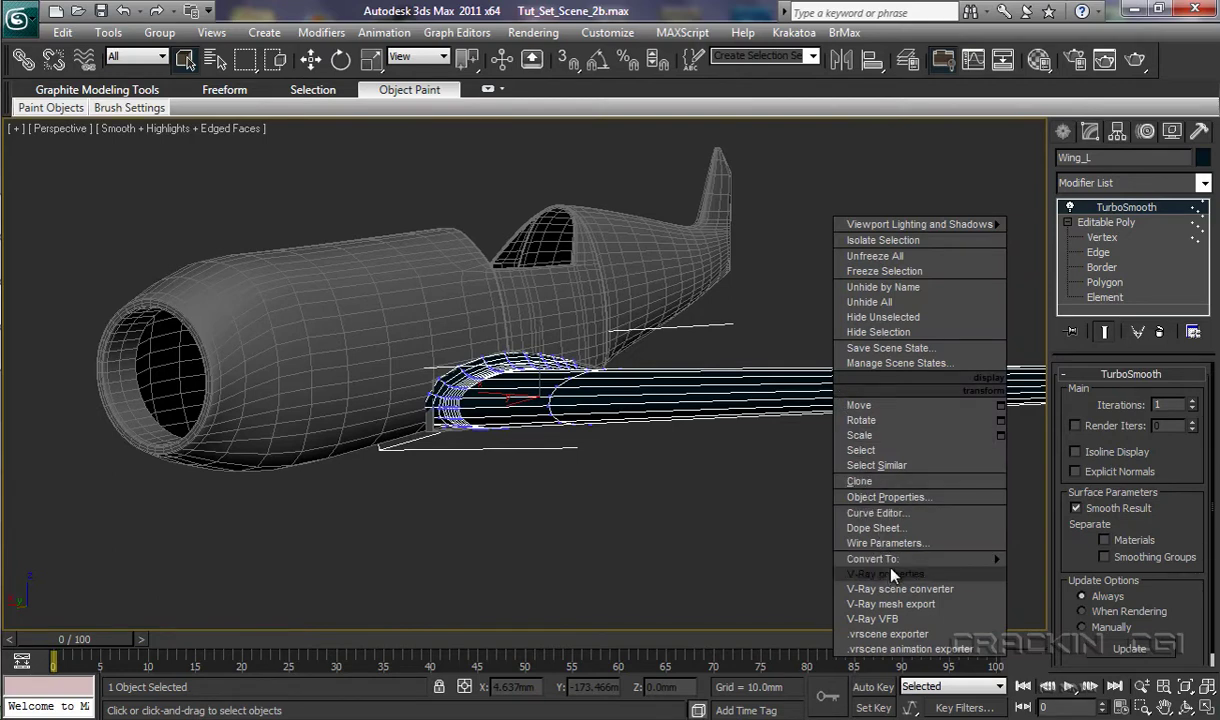
mouse_move(972, 560)
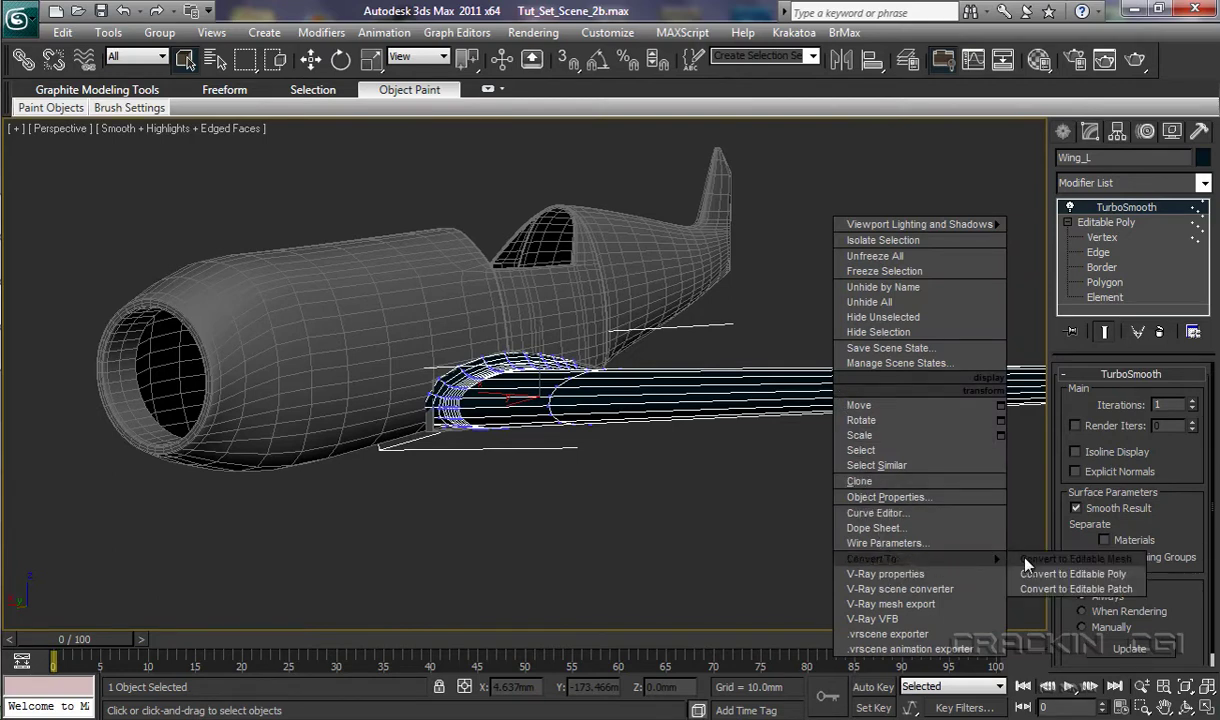
click(1034, 576)
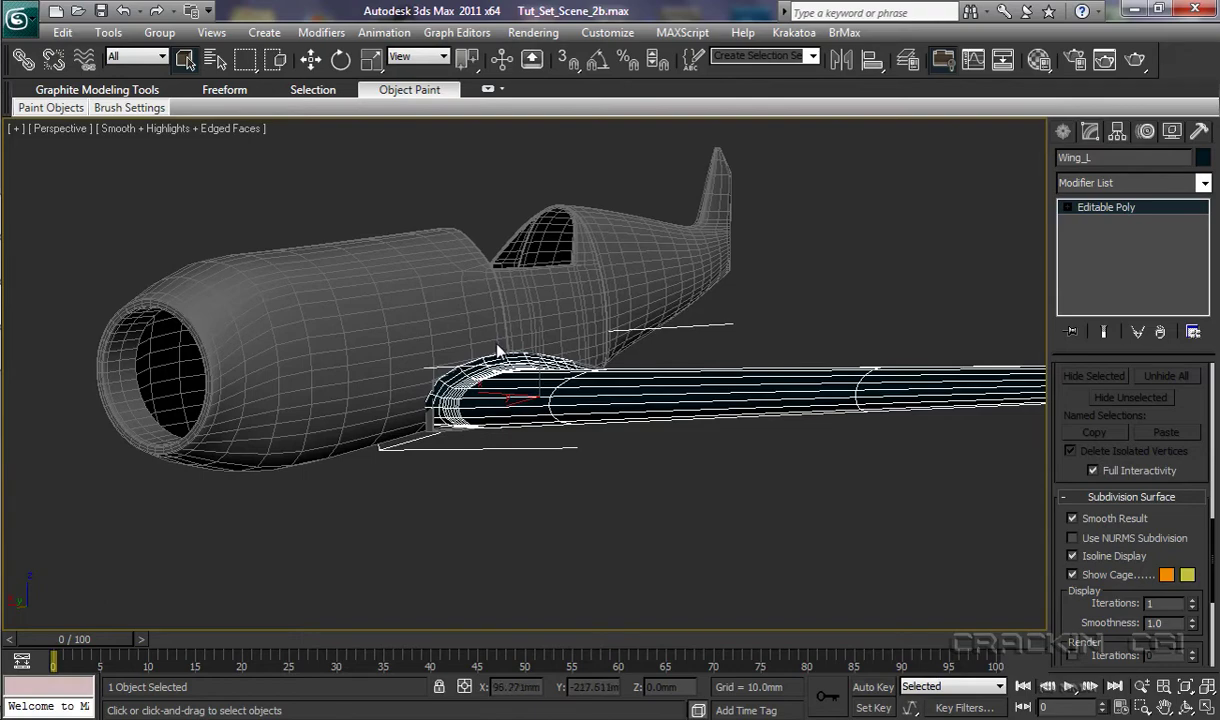
Step: At Wing_L's Vertex level, raise the wing-root corner vertex up to the helper outline
alt+middle_drag(499, 351, 520, 377)
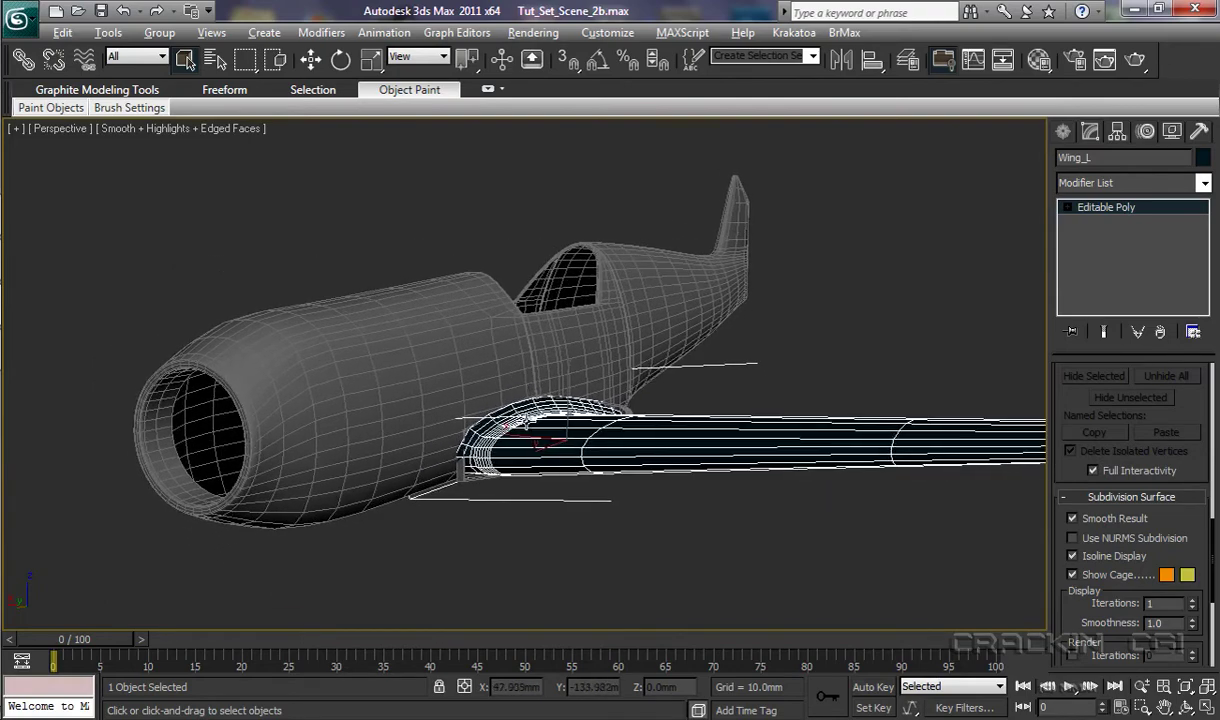
scroll(515, 372, up, 8)
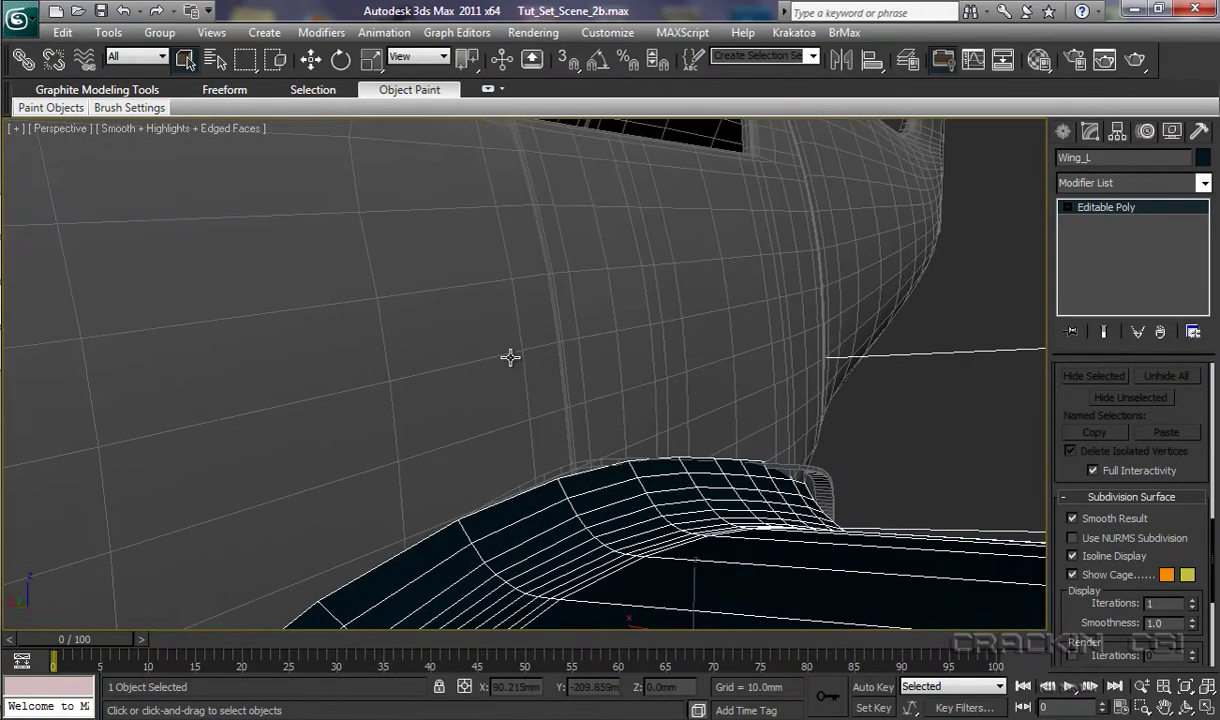
click(1067, 208)
click(1103, 222)
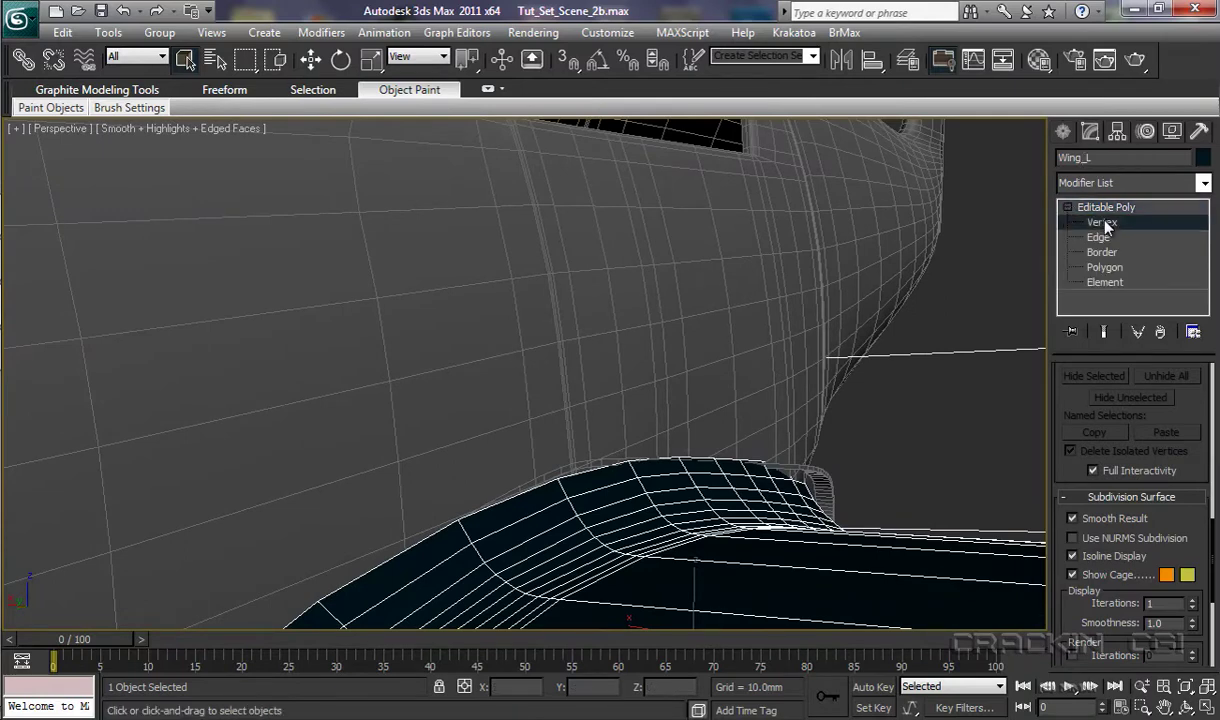
alt+middle_drag(703, 503, 675, 502)
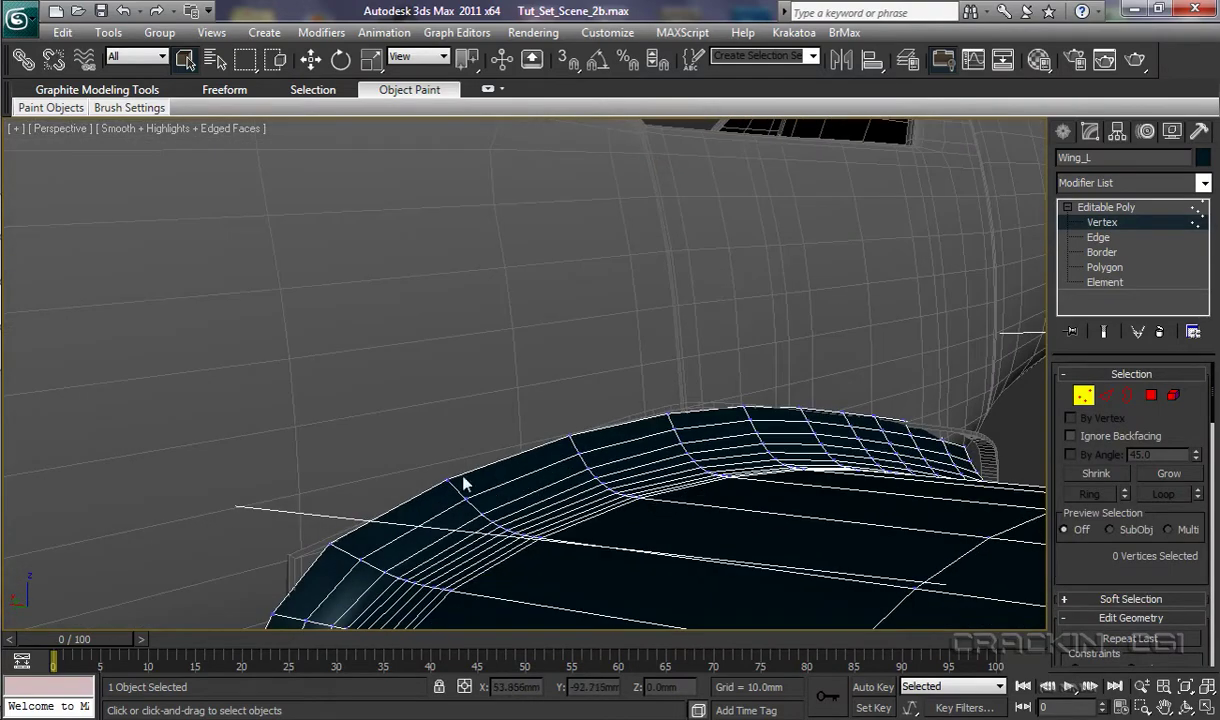
click(330, 542)
alt+middle_drag(412, 540, 446, 411)
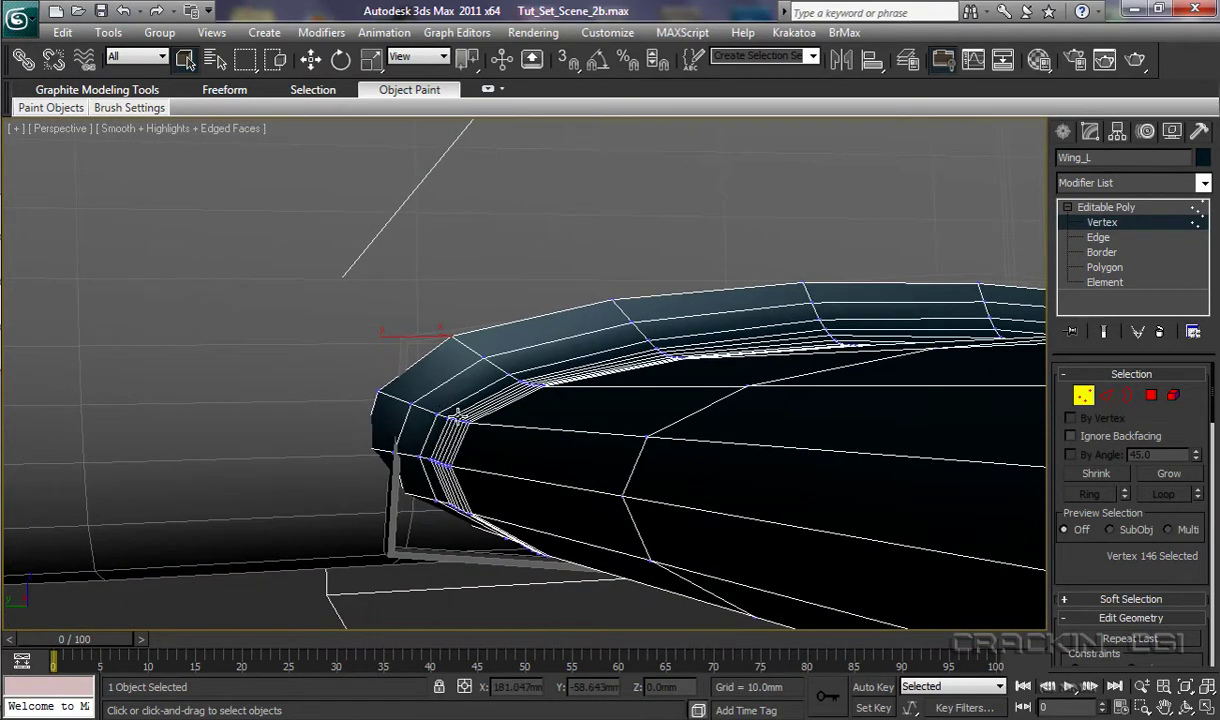
scroll(457, 404, up, 5)
middle_drag(436, 419, 549, 424)
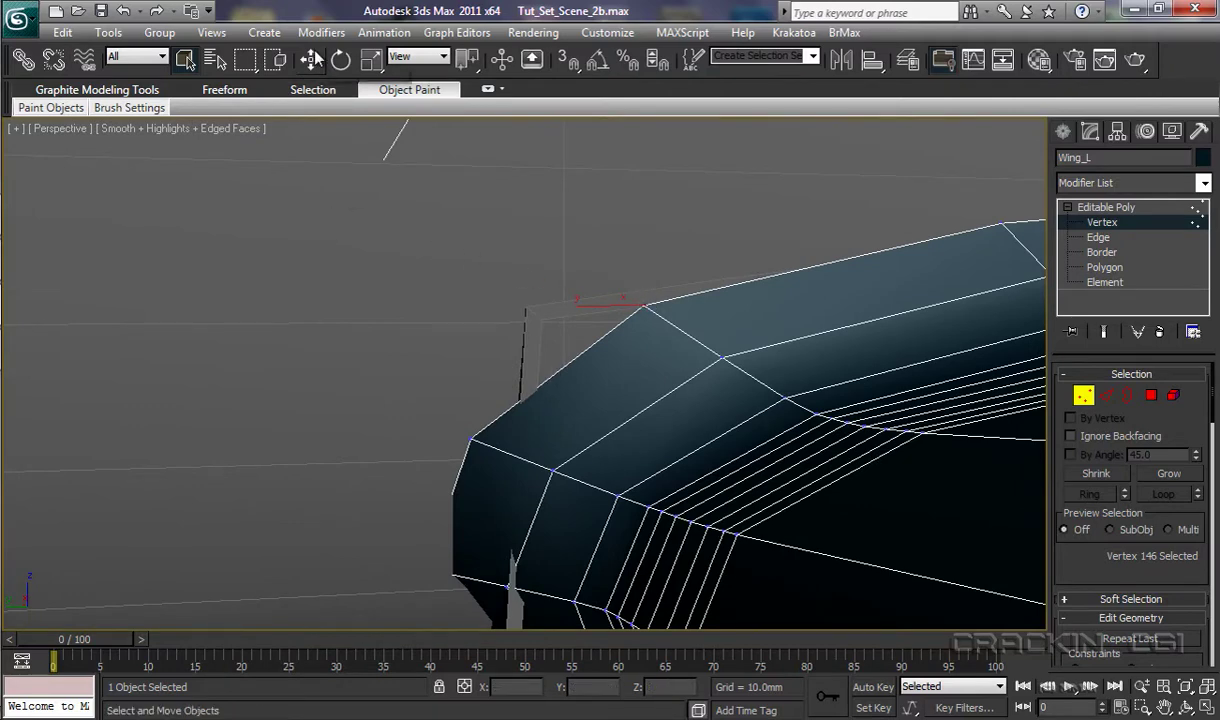
key(w)
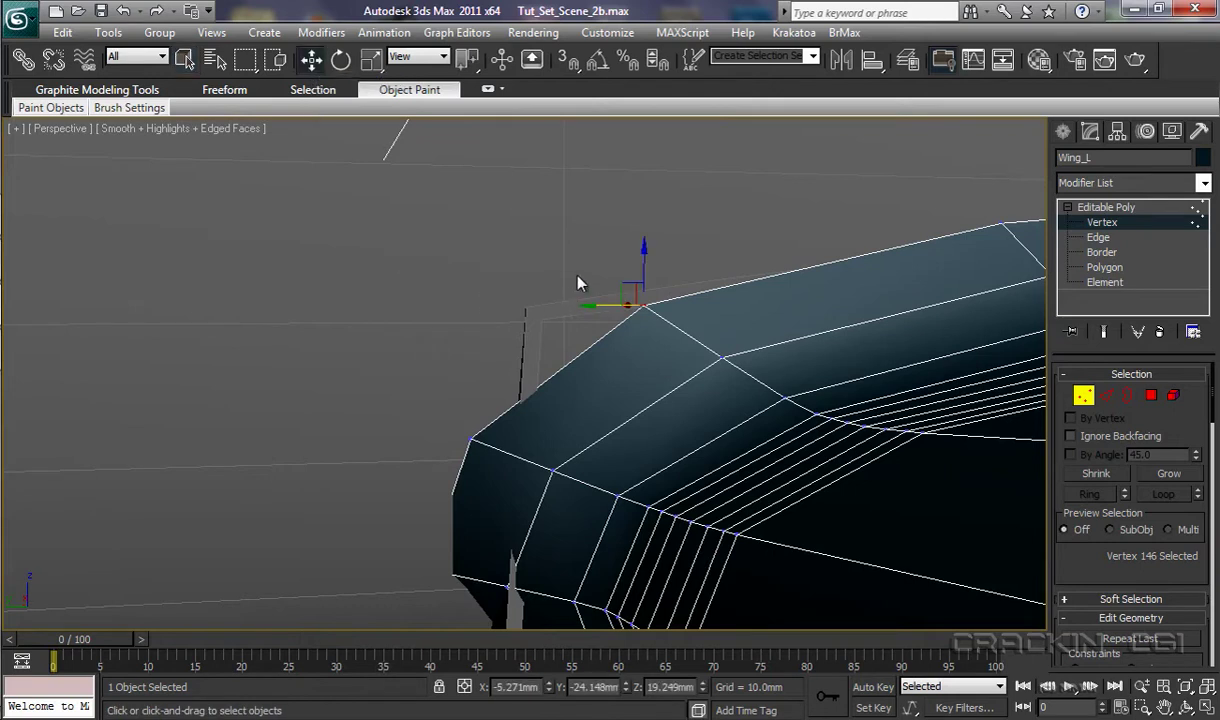
drag(638, 262, 646, 244)
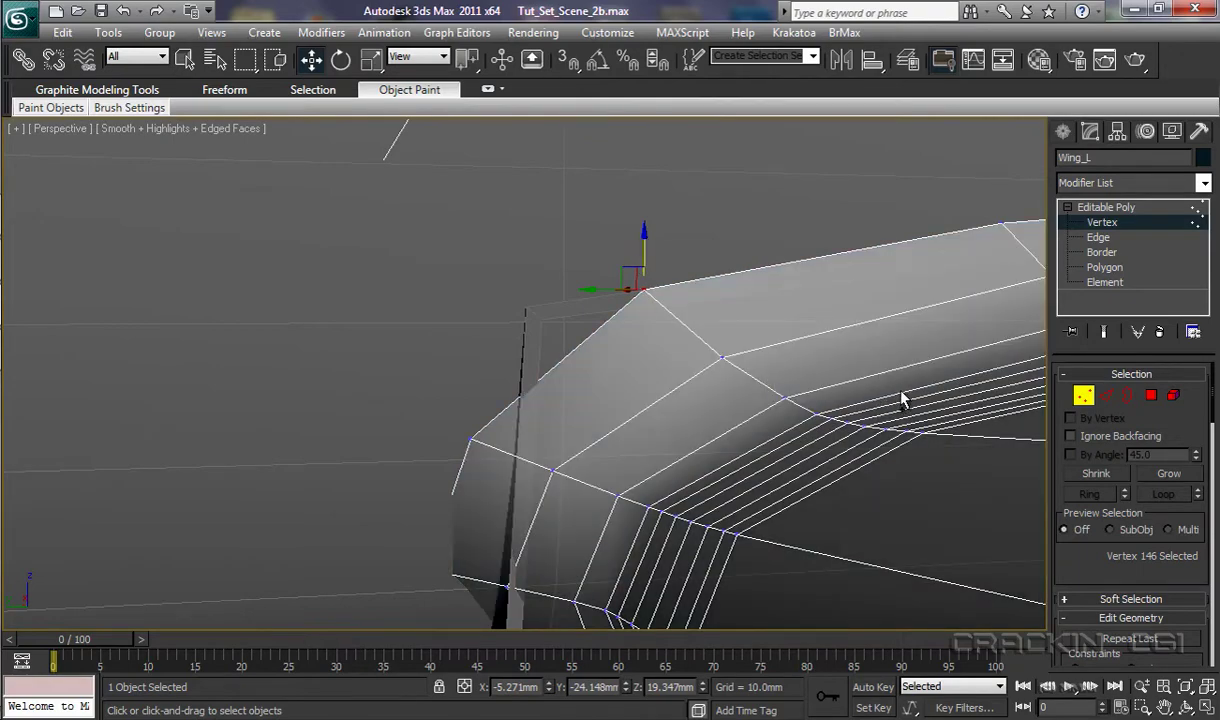
Step: Lower the ridge and next corner vertices slightly, then raise the top-edge vertex to lift the peak
alt+middle_drag(900, 398, 692, 455)
click(577, 366)
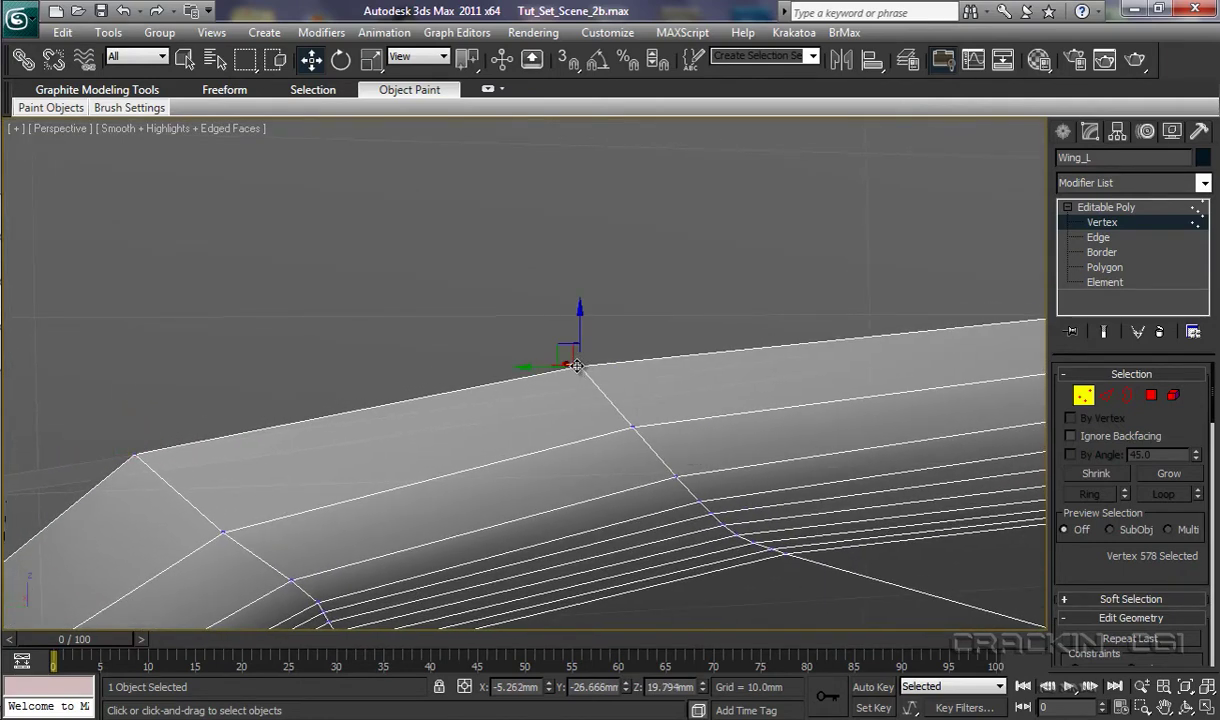
drag(578, 313, 590, 340)
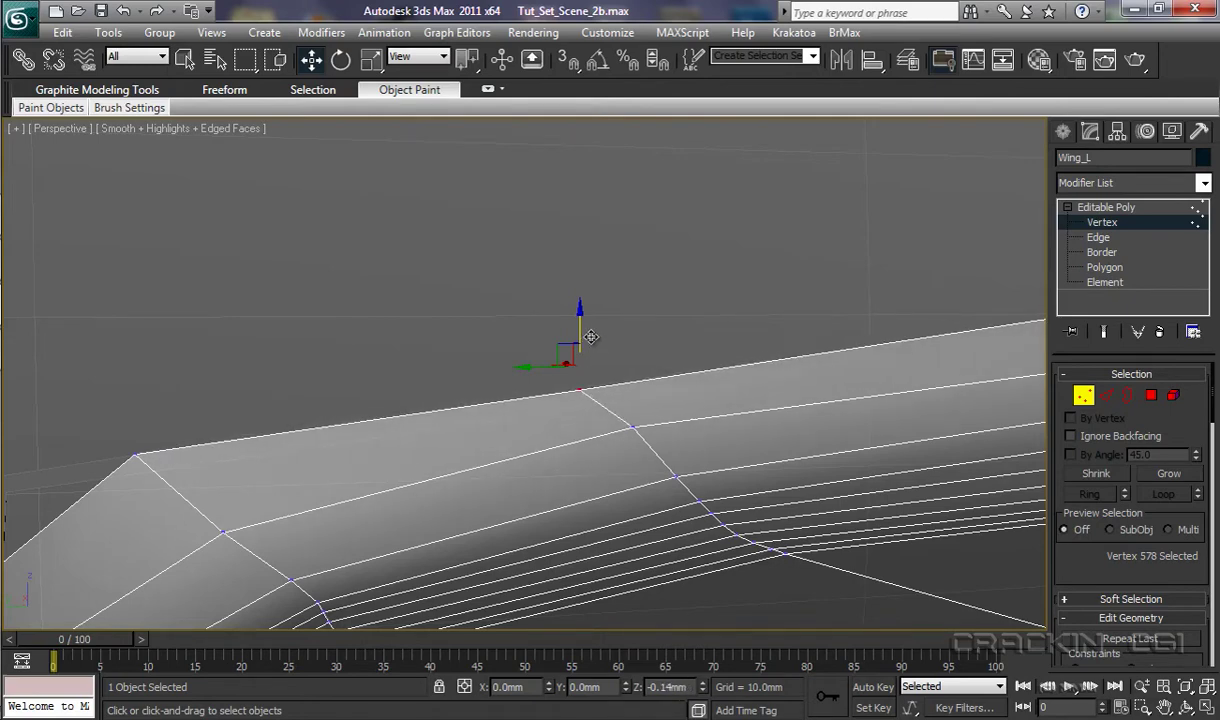
middle_drag(806, 406, 629, 441)
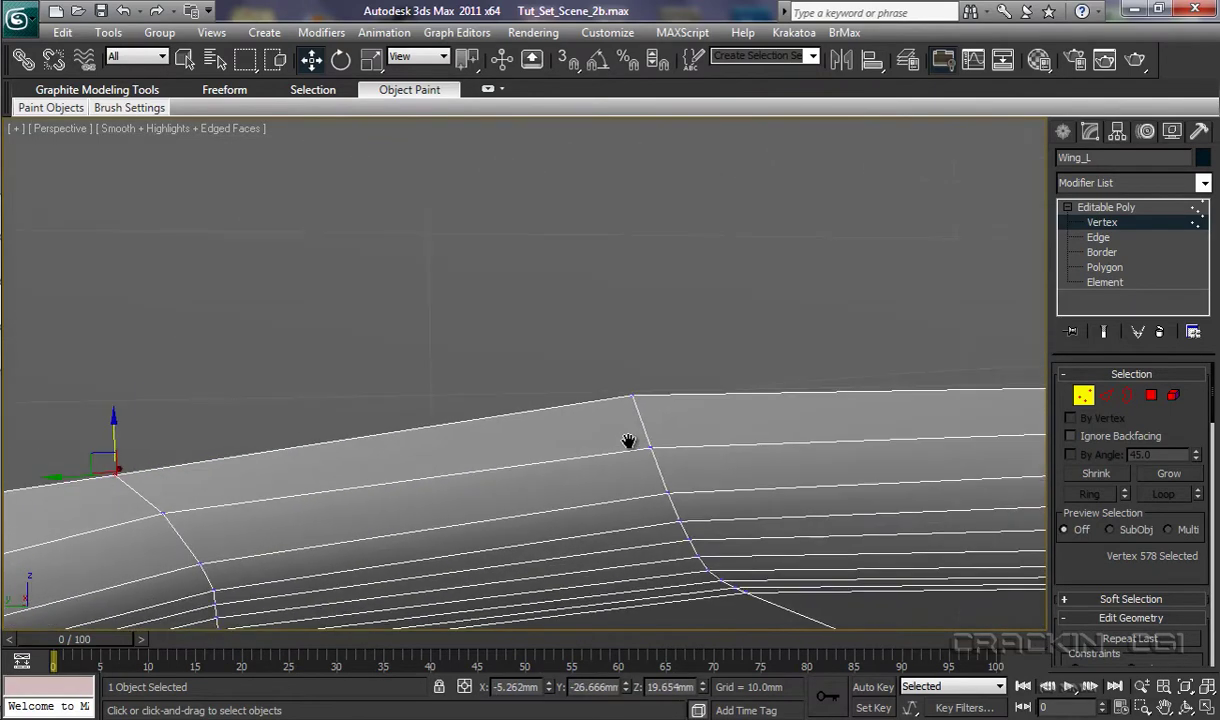
click(632, 397)
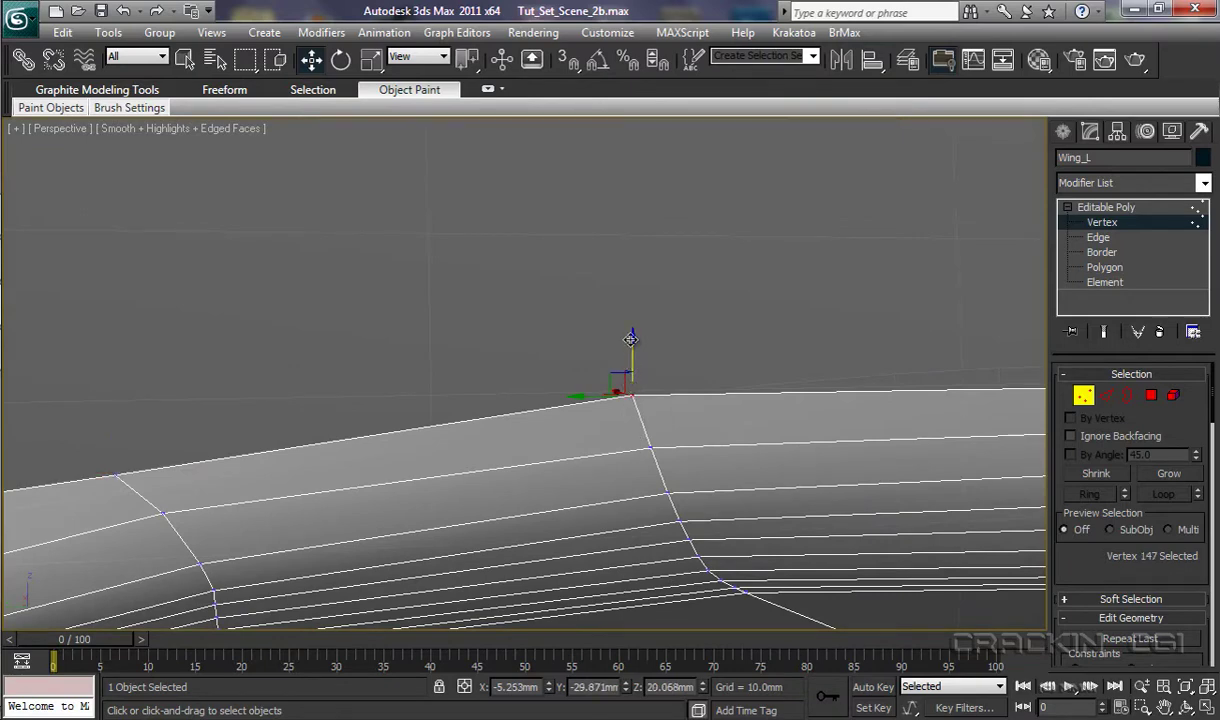
mouse_move(631, 339)
mouse_down()
mouse_move(633, 415)
mouse_move(645, 340)
mouse_up()
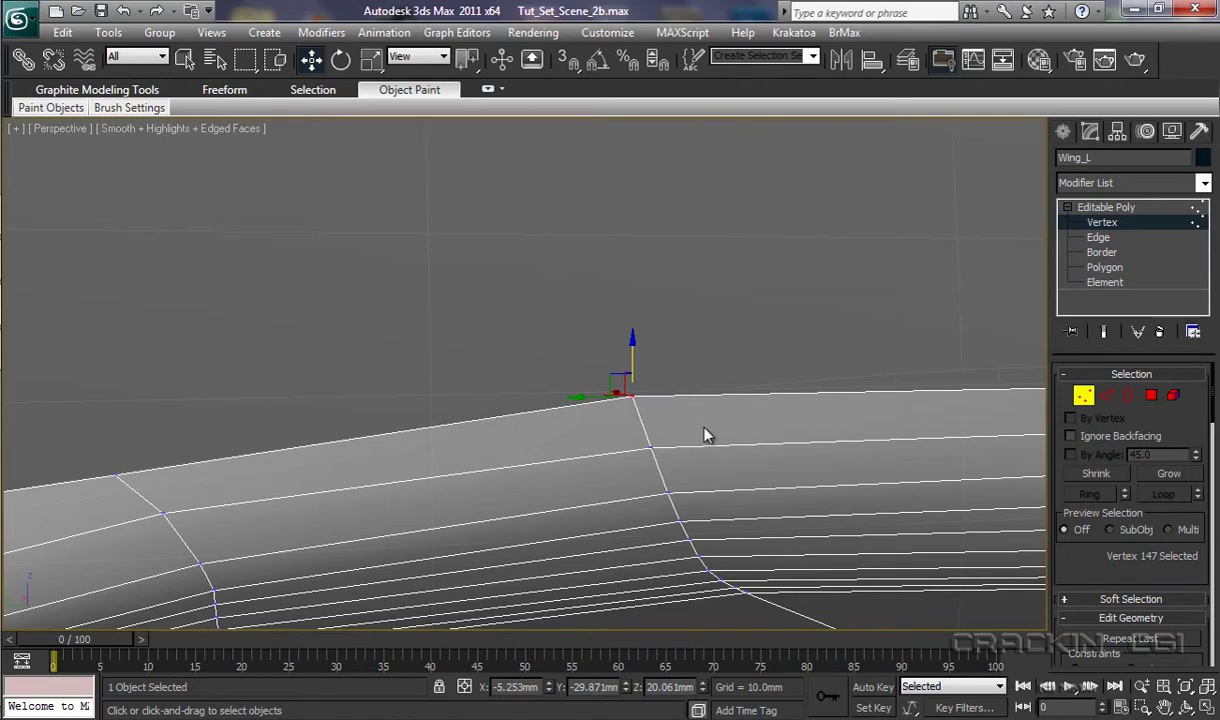
middle_drag(705, 433, 476, 445)
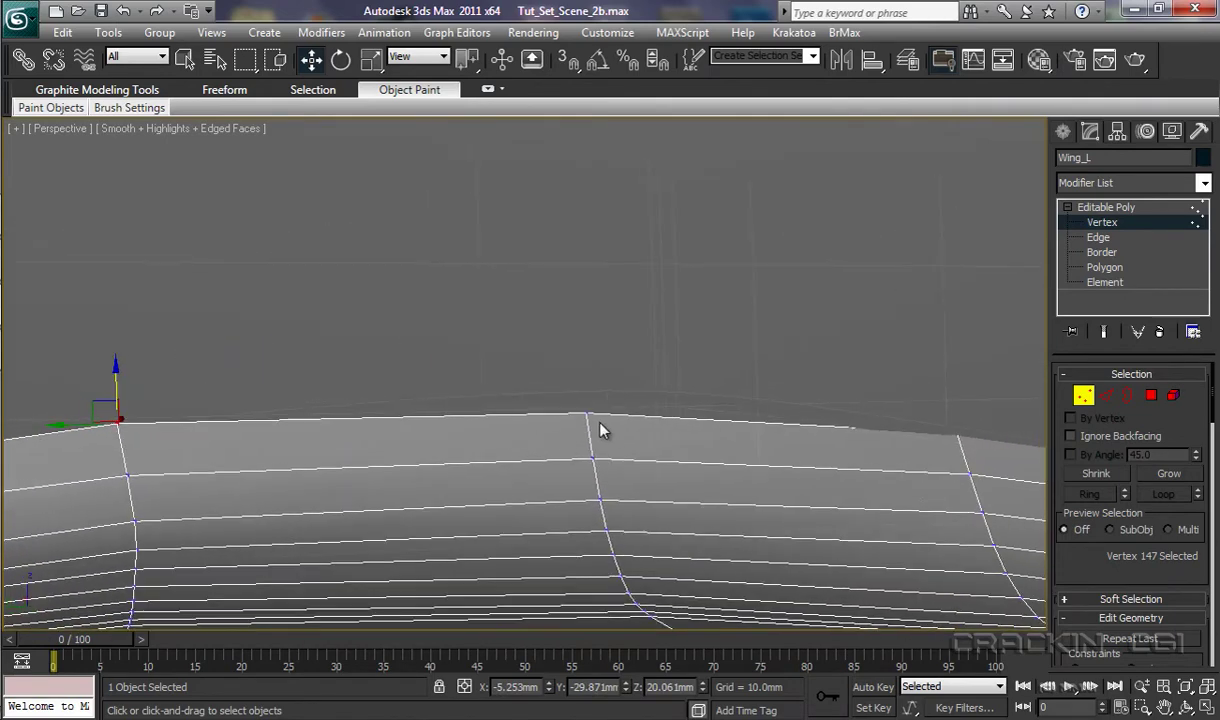
click(588, 414)
drag(590, 366, 593, 342)
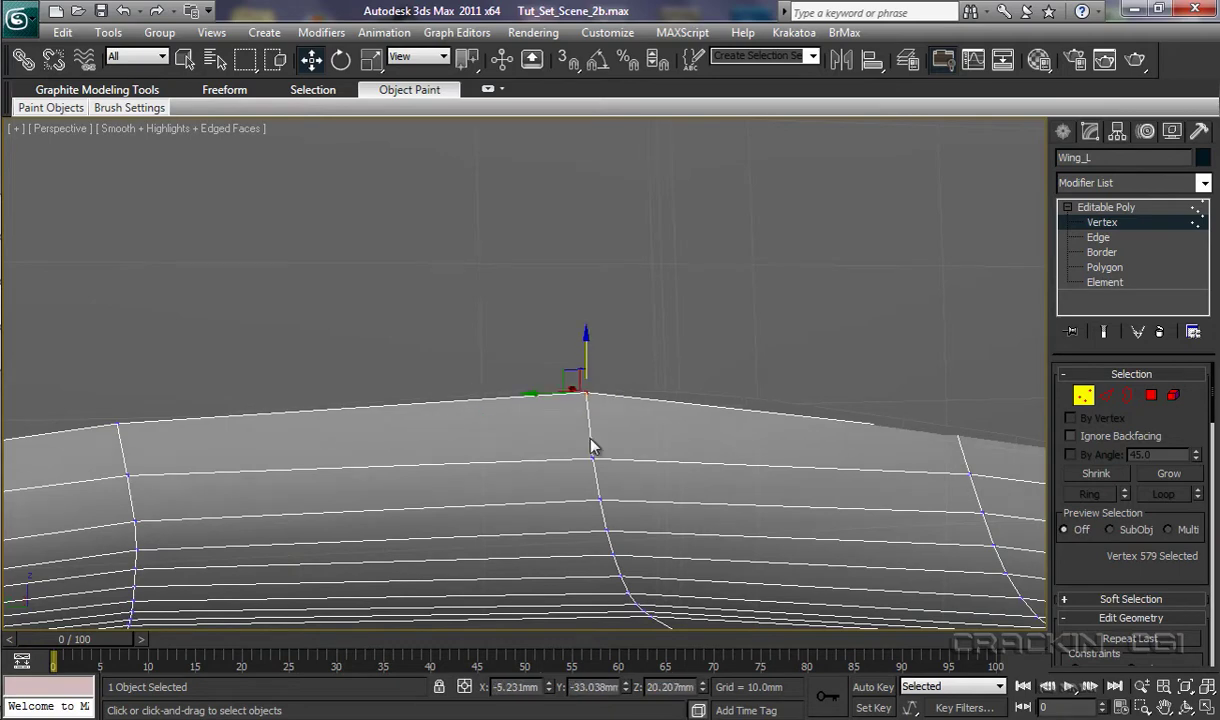
Step: Unhide the FB helper in Frame_Helpers so its outline runs along the wing's top edge
click(908, 62)
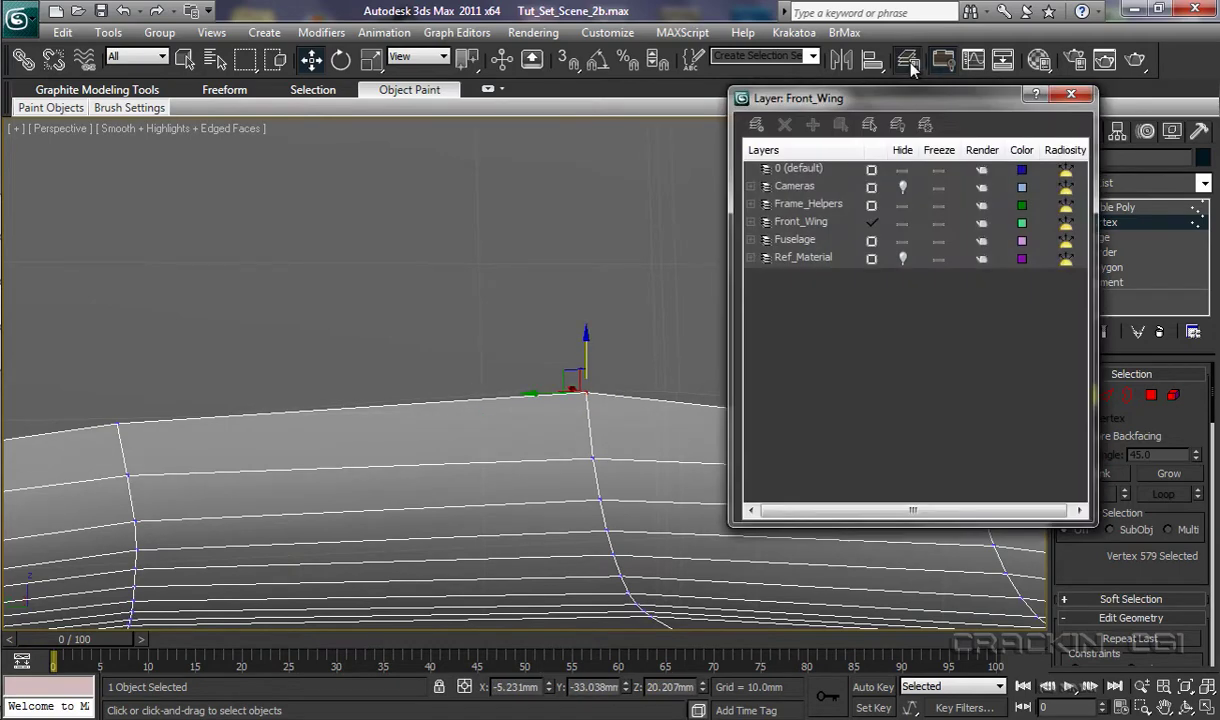
click(752, 204)
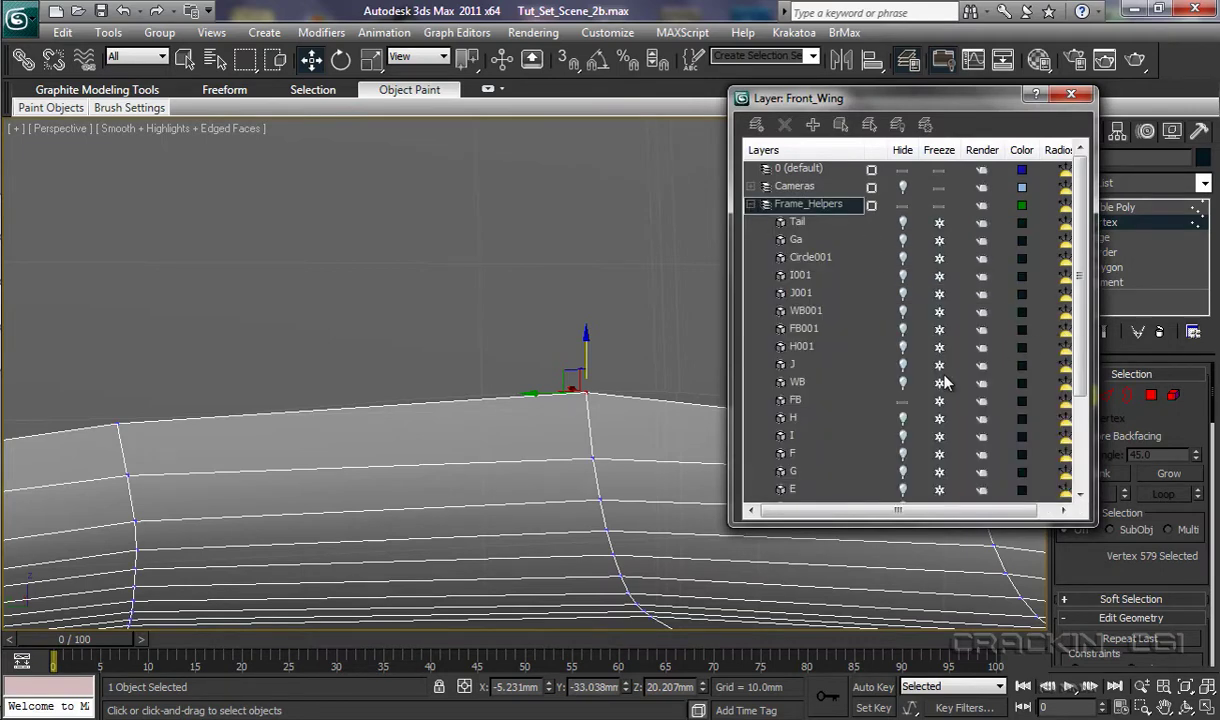
click(938, 404)
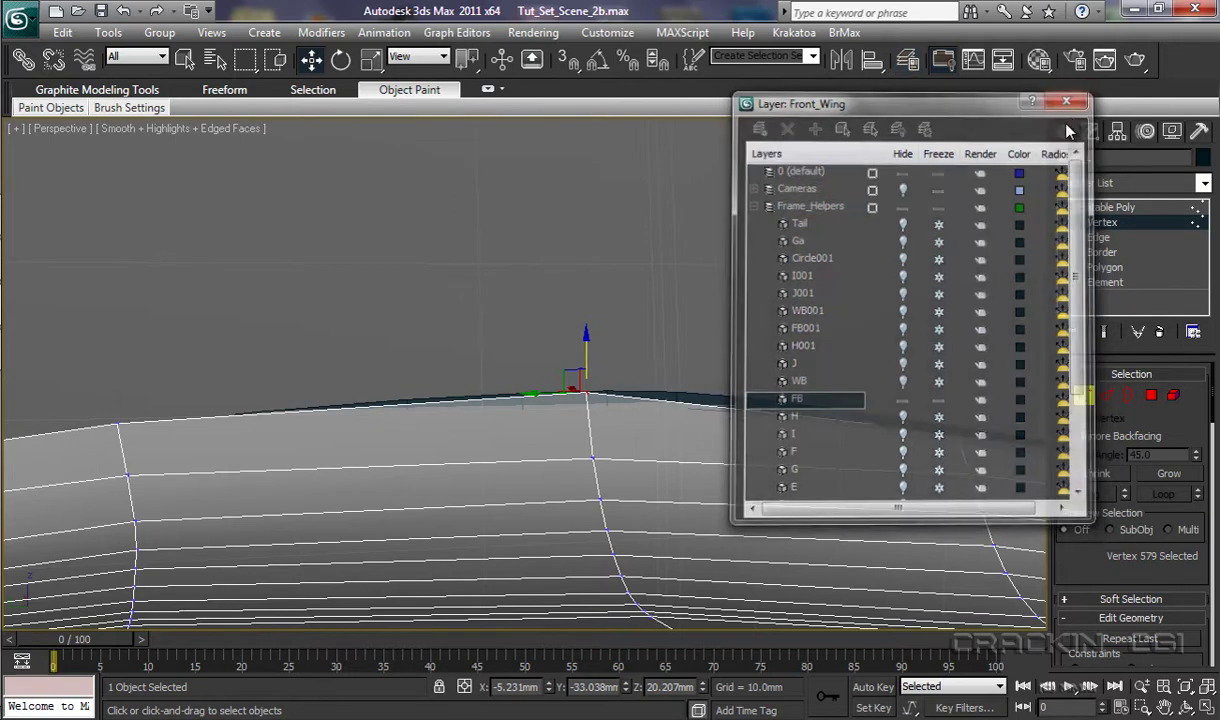
click(1071, 94)
middle_drag(815, 490, 624, 460)
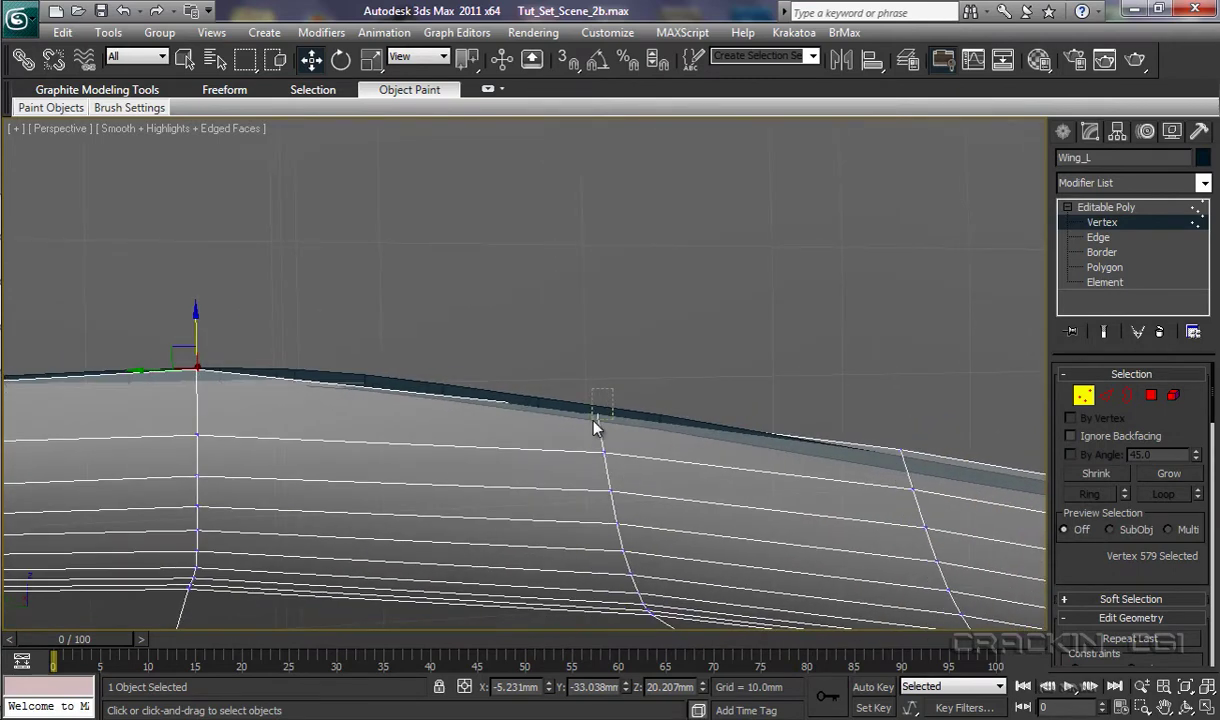
Step: Nudge successive top-edge vertices up or down onto the FB outline, working toward the wing tip
click(594, 420)
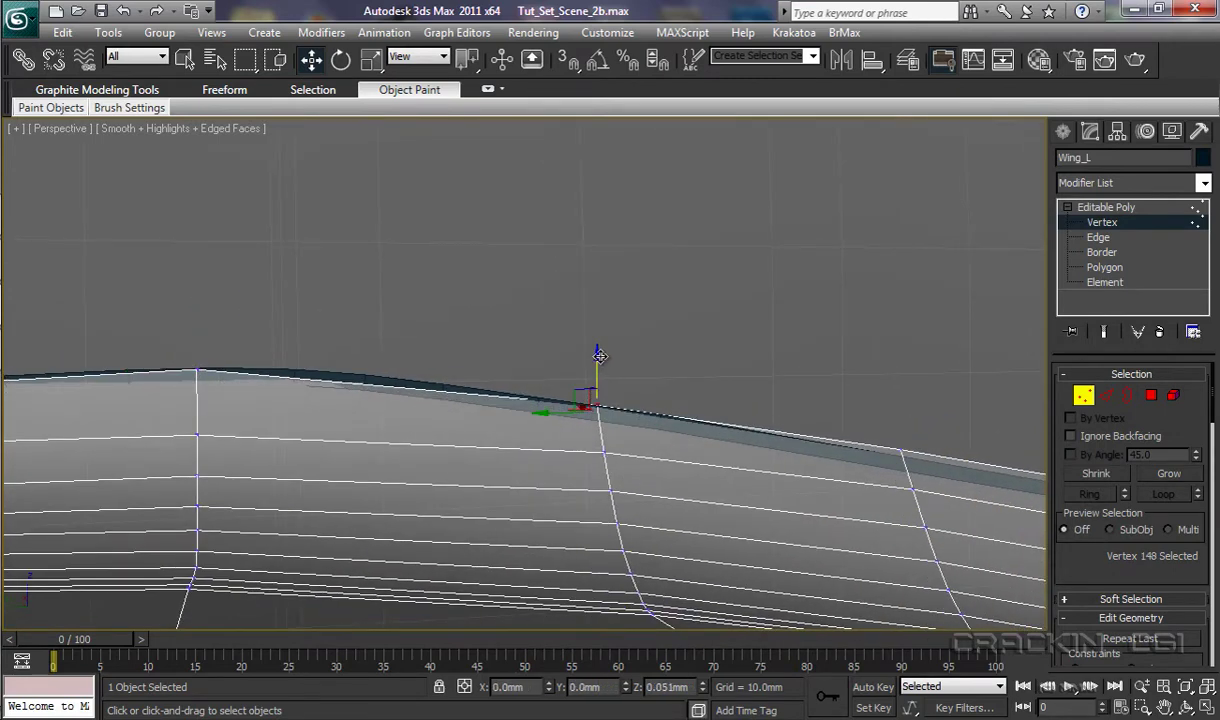
drag(599, 355, 600, 355)
middle_drag(790, 524, 628, 512)
click(604, 428)
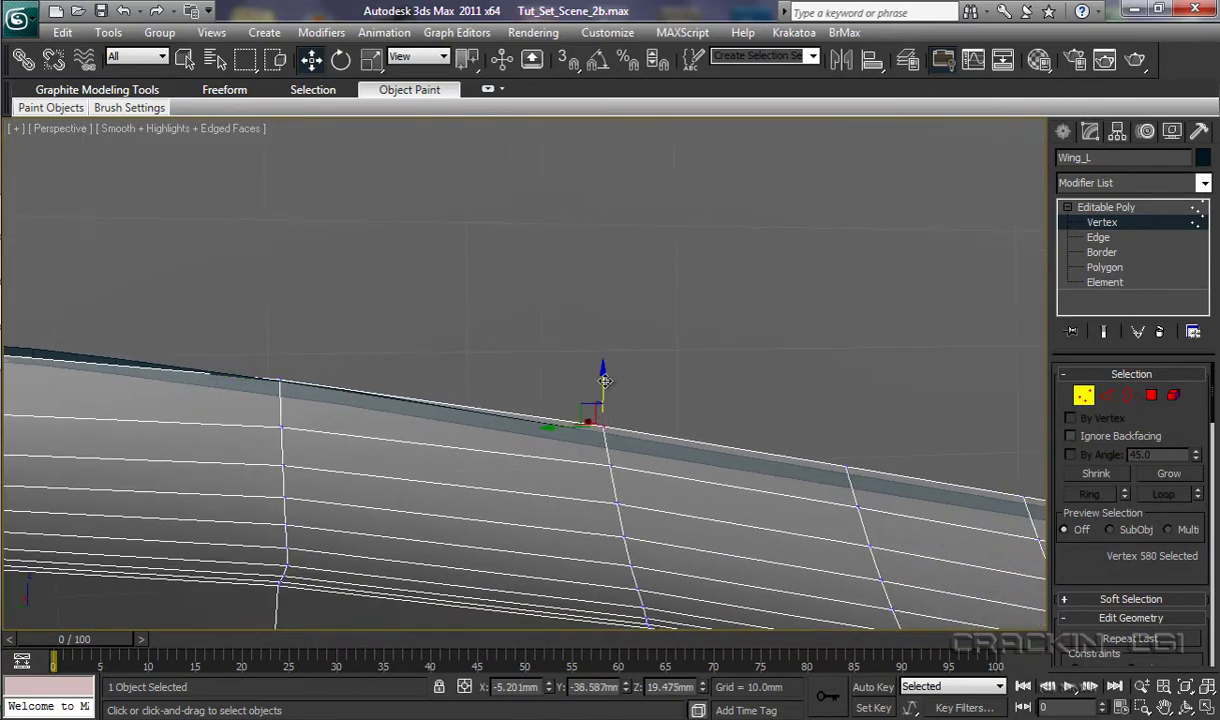
drag(609, 384, 609, 385)
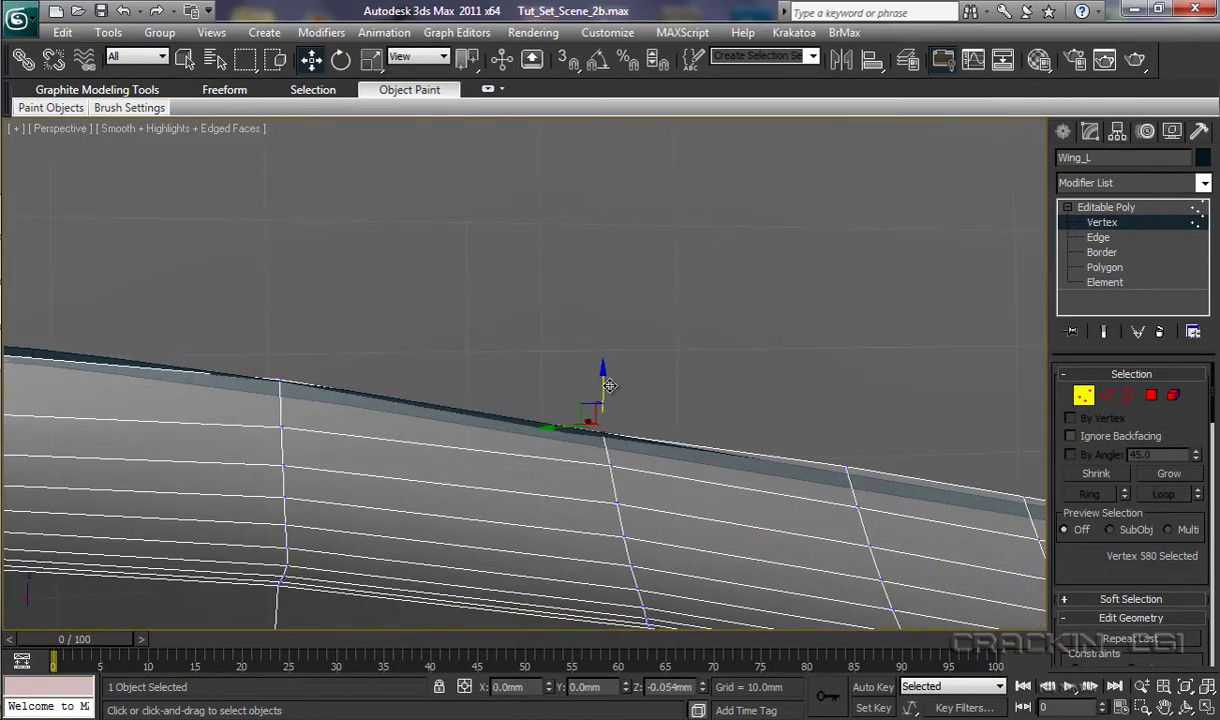
middle_drag(803, 507, 656, 474)
click(598, 434)
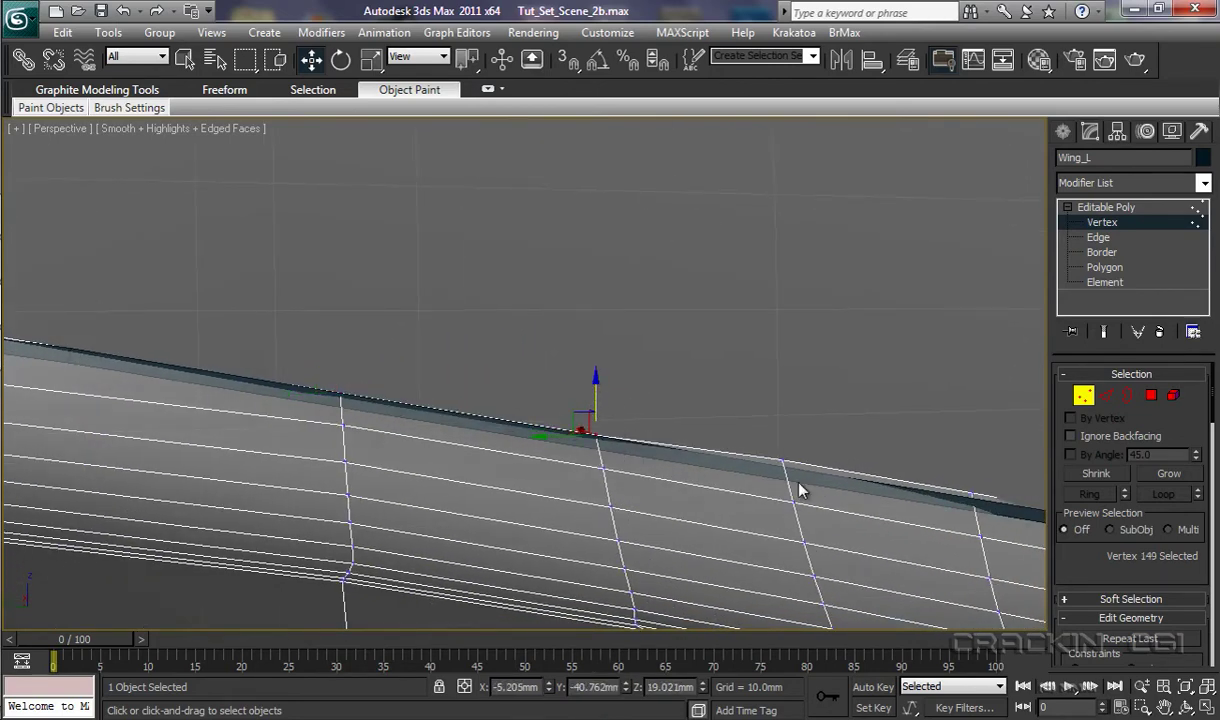
middle_drag(795, 488, 632, 456)
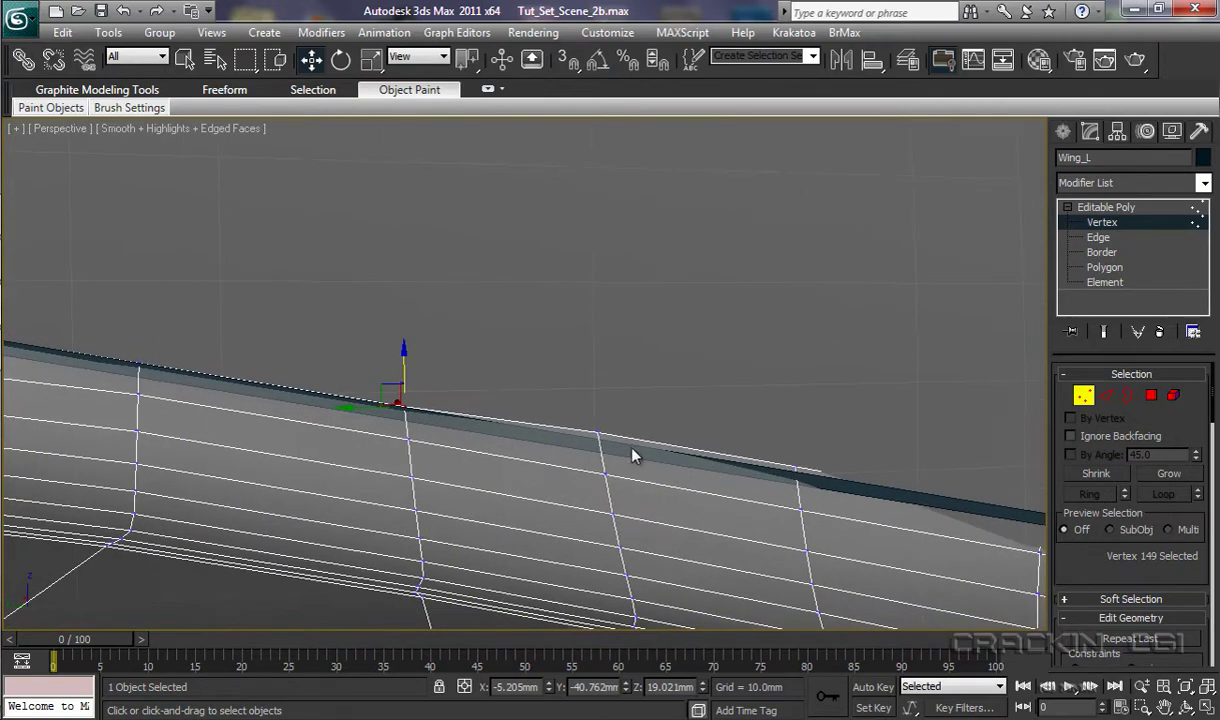
click(582, 427)
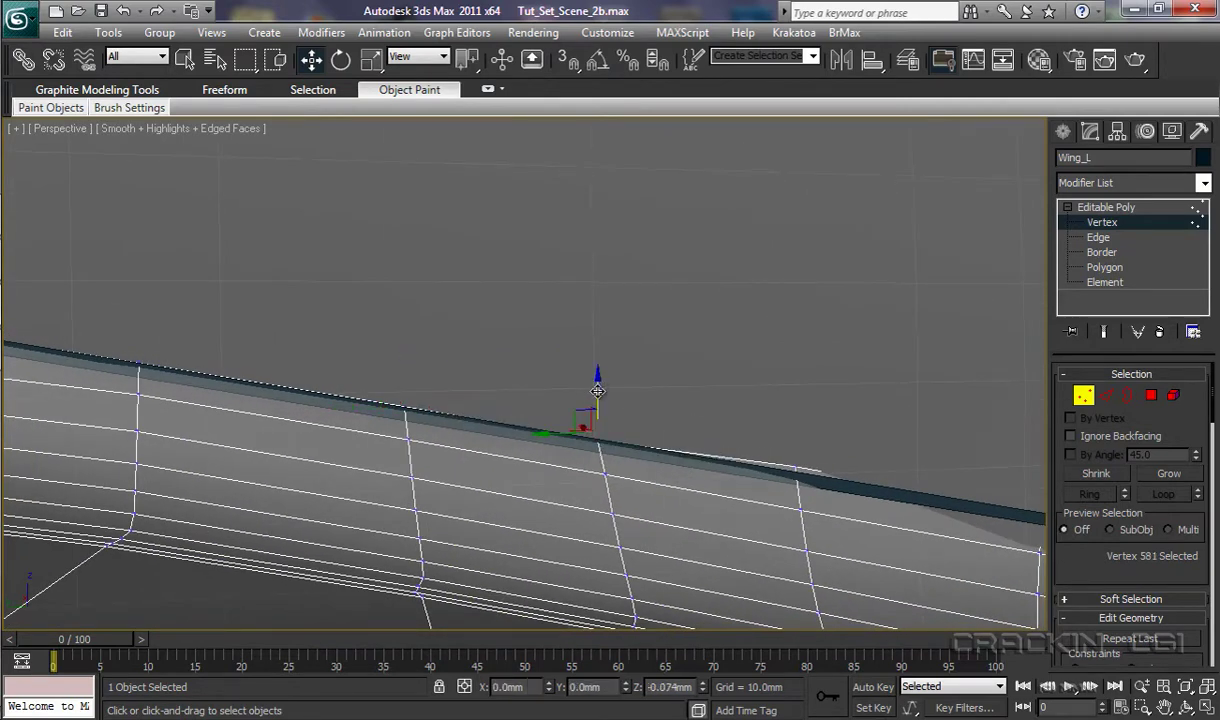
drag(597, 390, 598, 388)
middle_drag(735, 494, 629, 449)
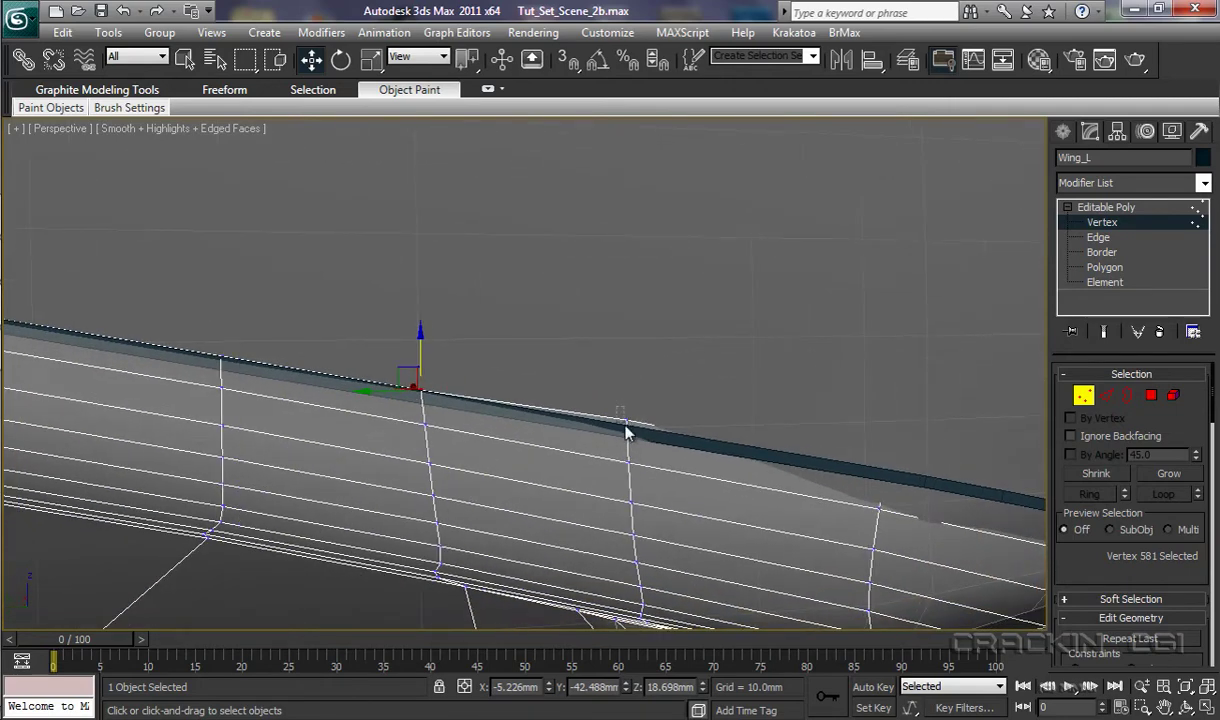
click(620, 416)
drag(627, 380, 627, 387)
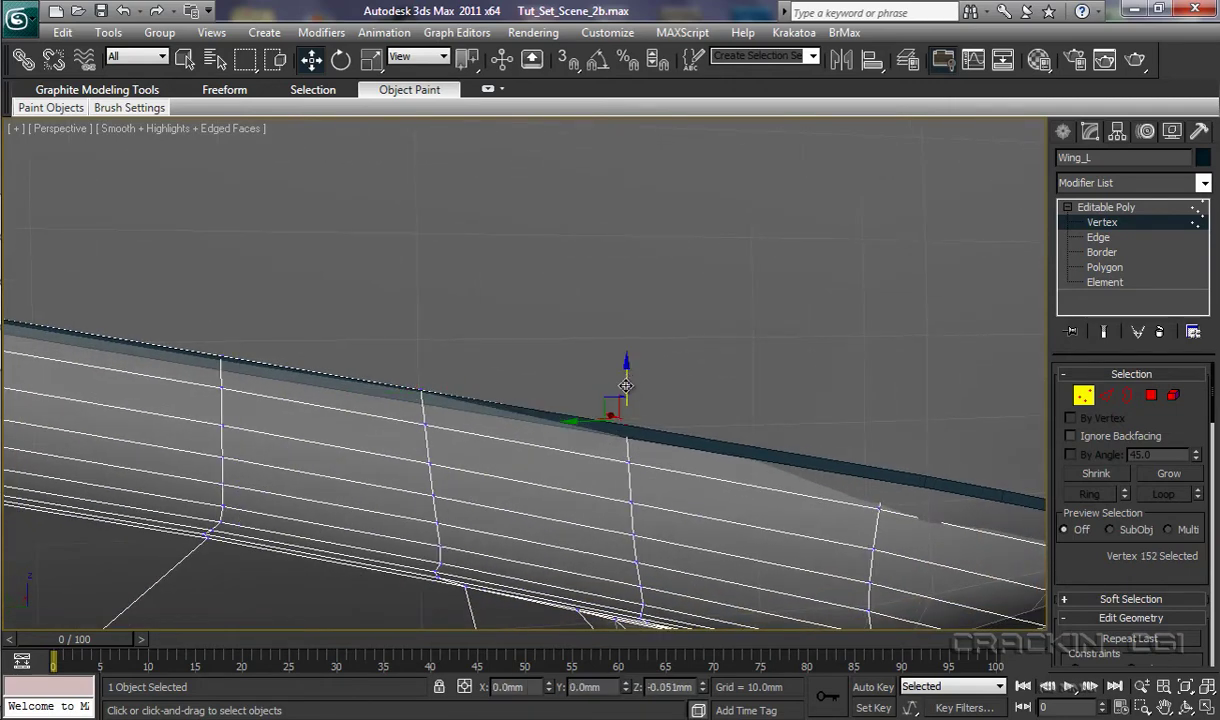
middle_drag(733, 472, 676, 455)
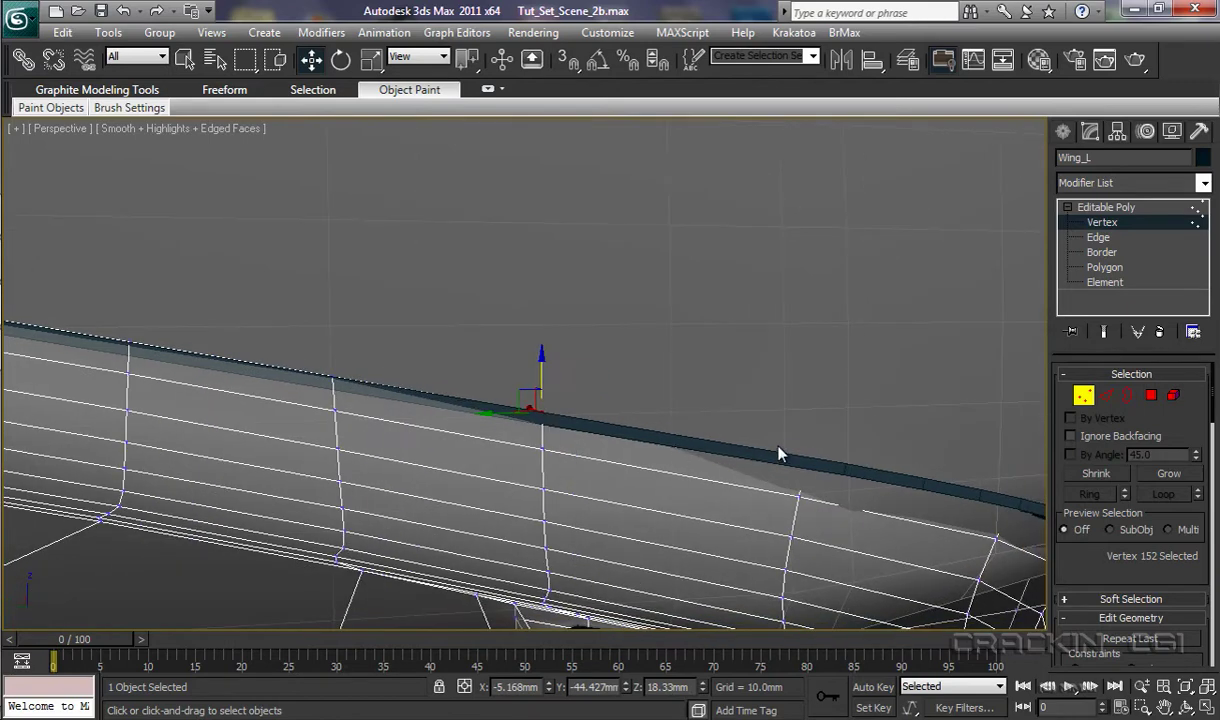
Step: Fit a top-edge vertex to the outline by adjusting its height and shifting it along X
drag(826, 493, 826, 493)
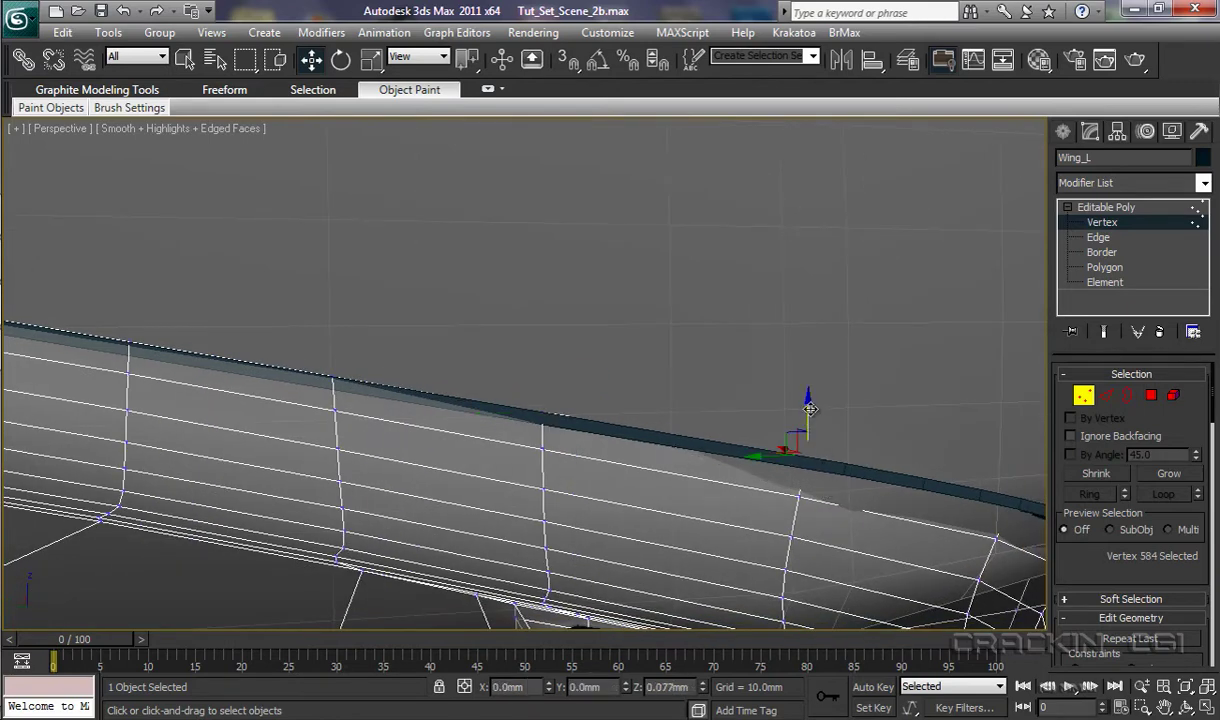
drag(808, 418, 810, 396)
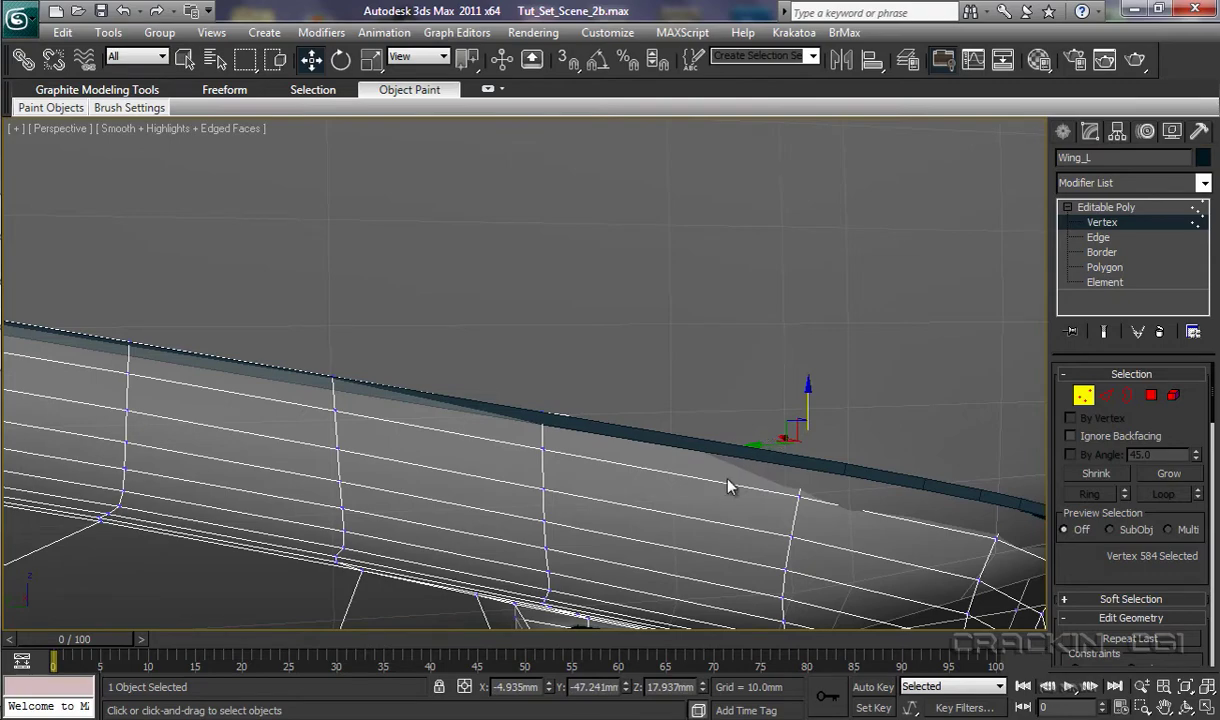
alt+middle_drag(702, 509, 791, 530)
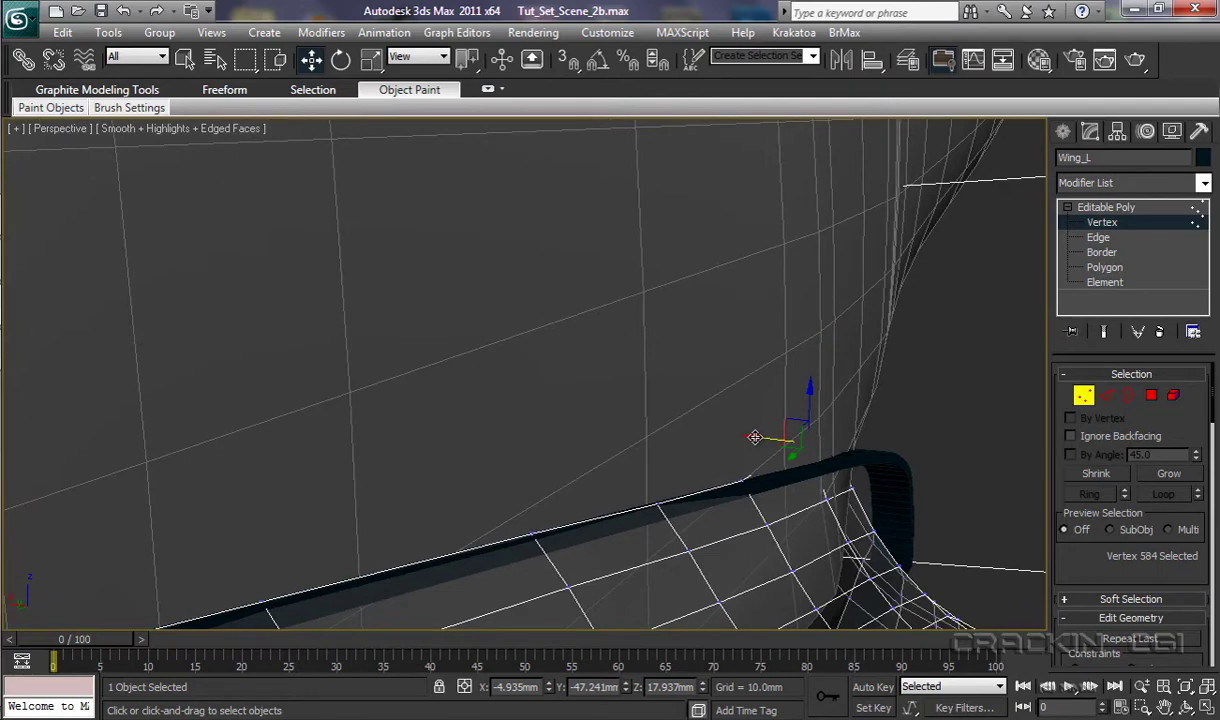
drag(755, 437, 770, 444)
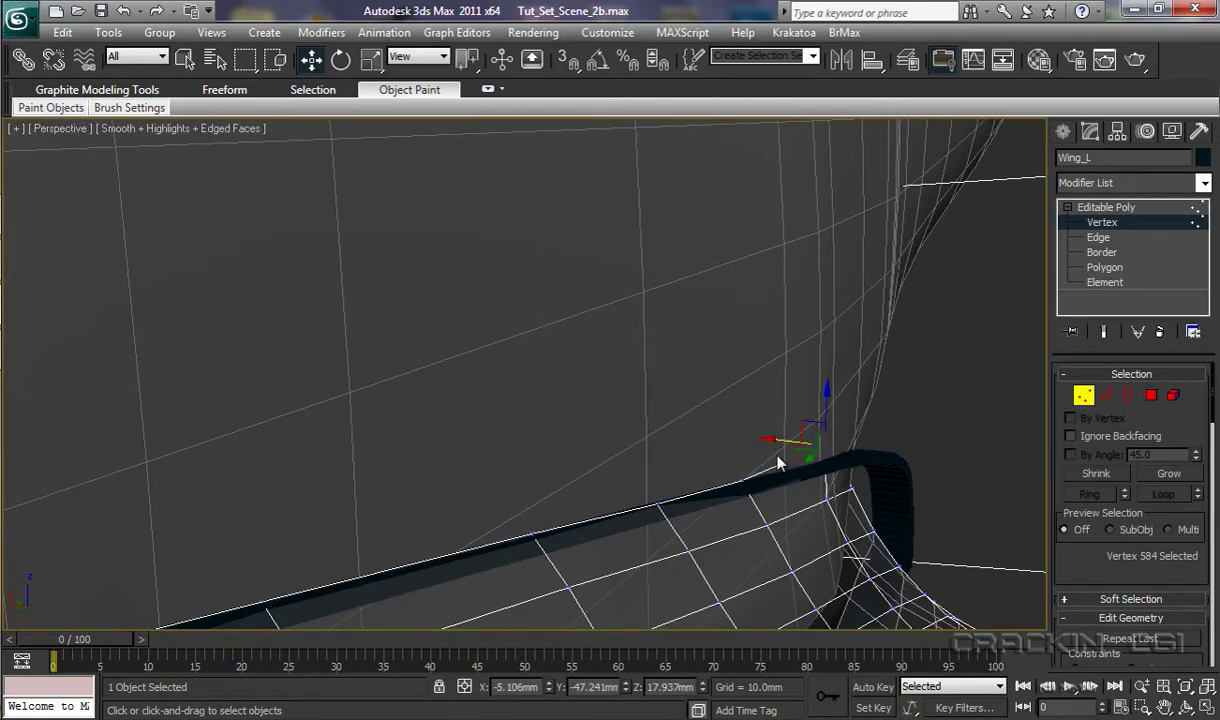
alt+middle_drag(842, 500, 797, 510)
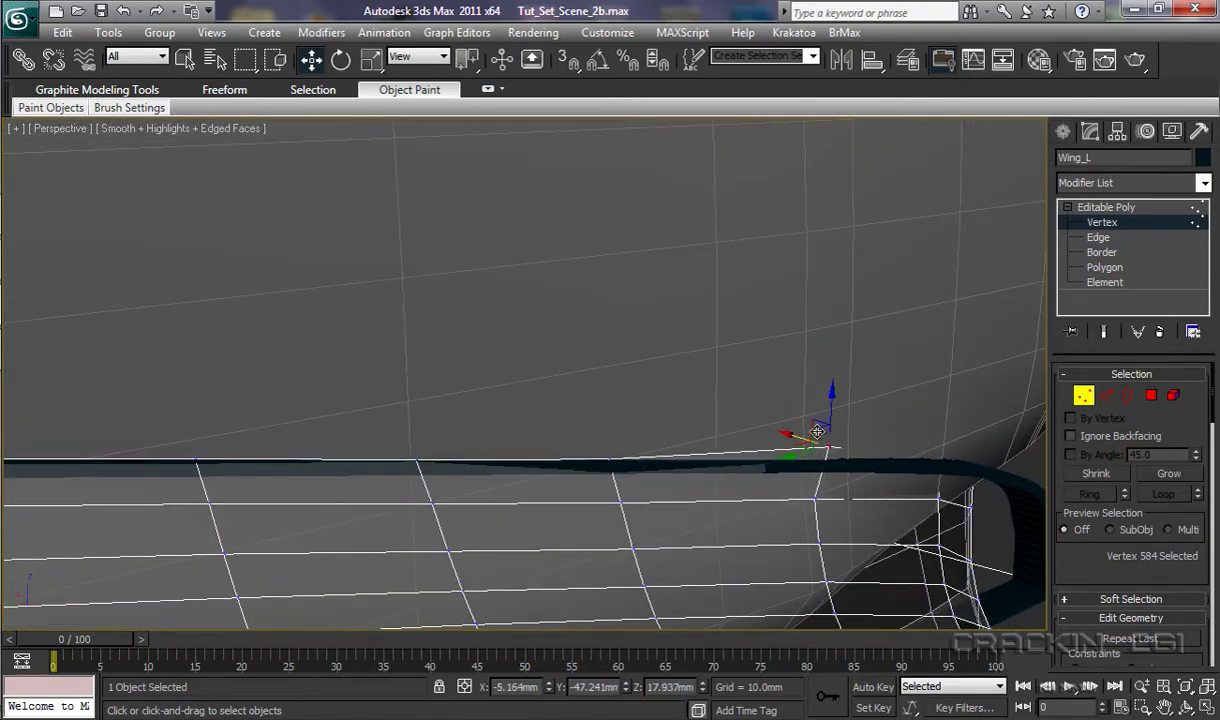
drag(795, 388, 829, 410)
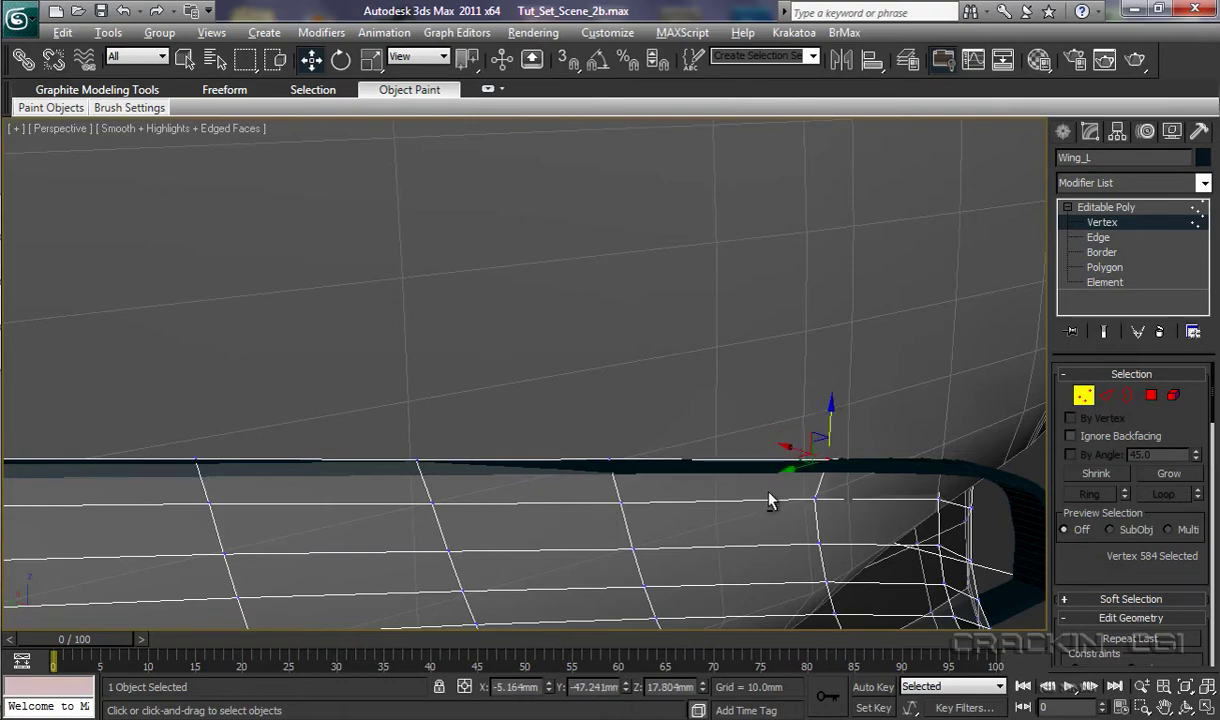
alt+middle_drag(768, 500, 765, 447)
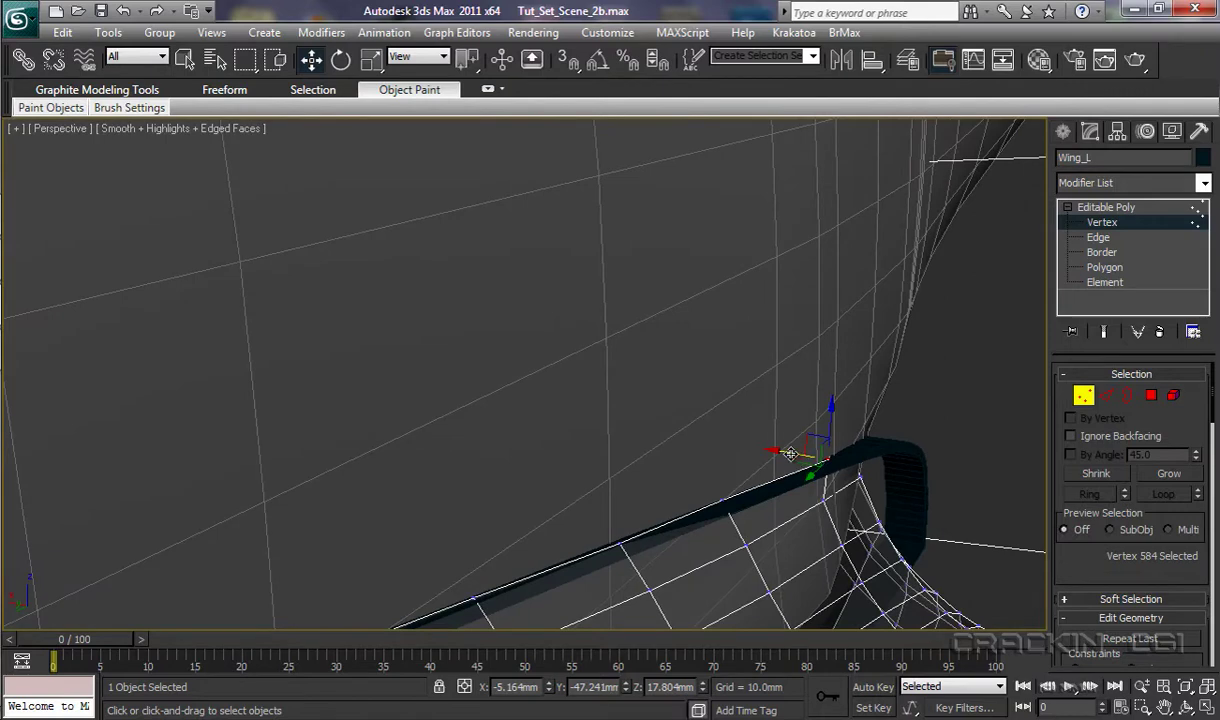
drag(790, 454, 781, 454)
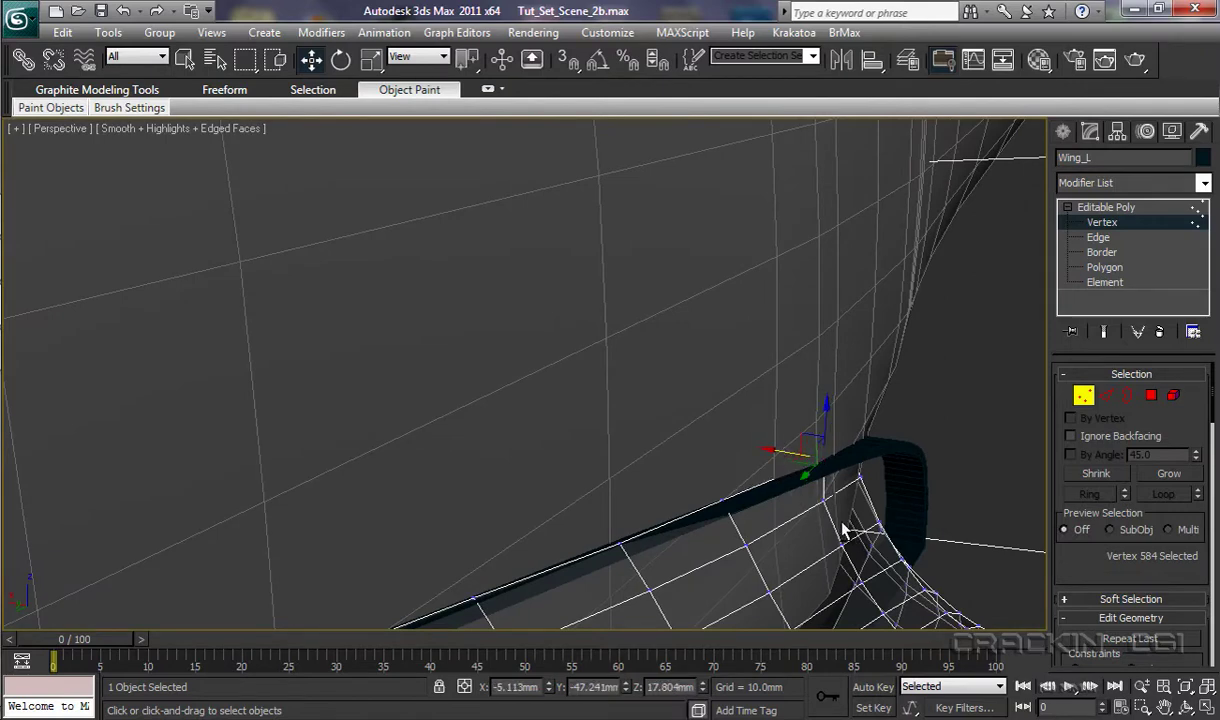
alt+middle_drag(850, 535, 757, 521)
middle_drag(873, 518, 646, 449)
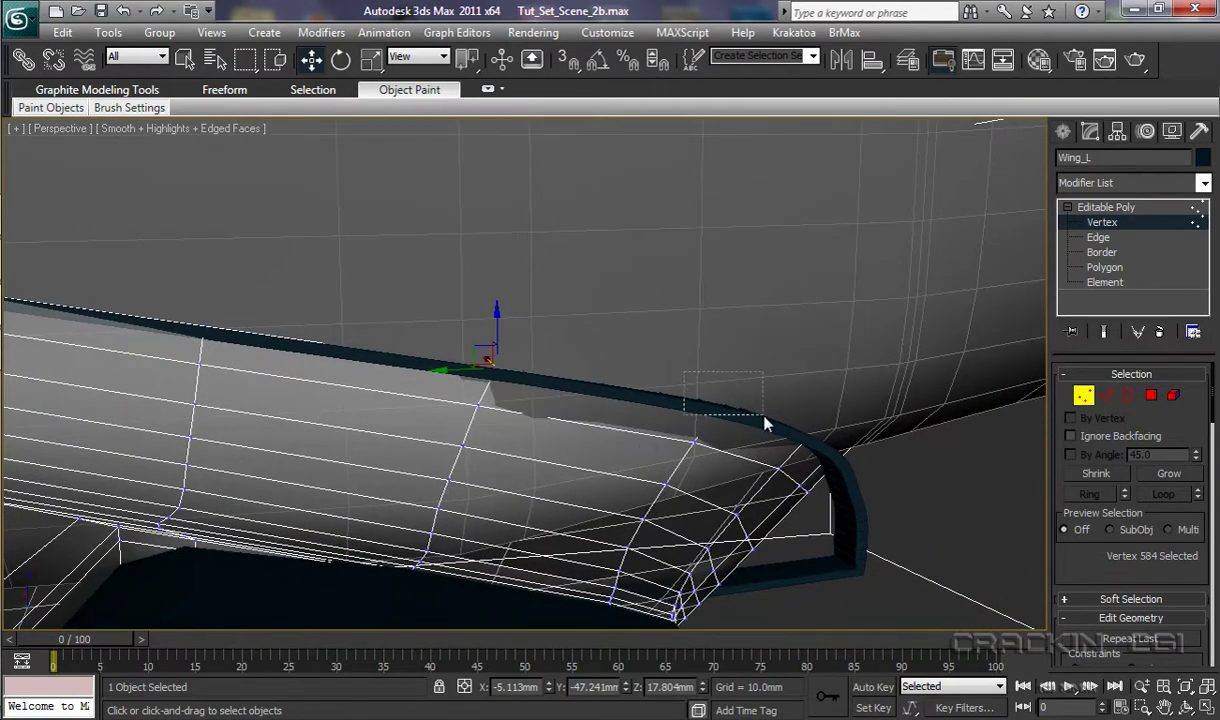
Step: Shift the wing-tip vertices along X and lower them toward the outline
click(720, 393)
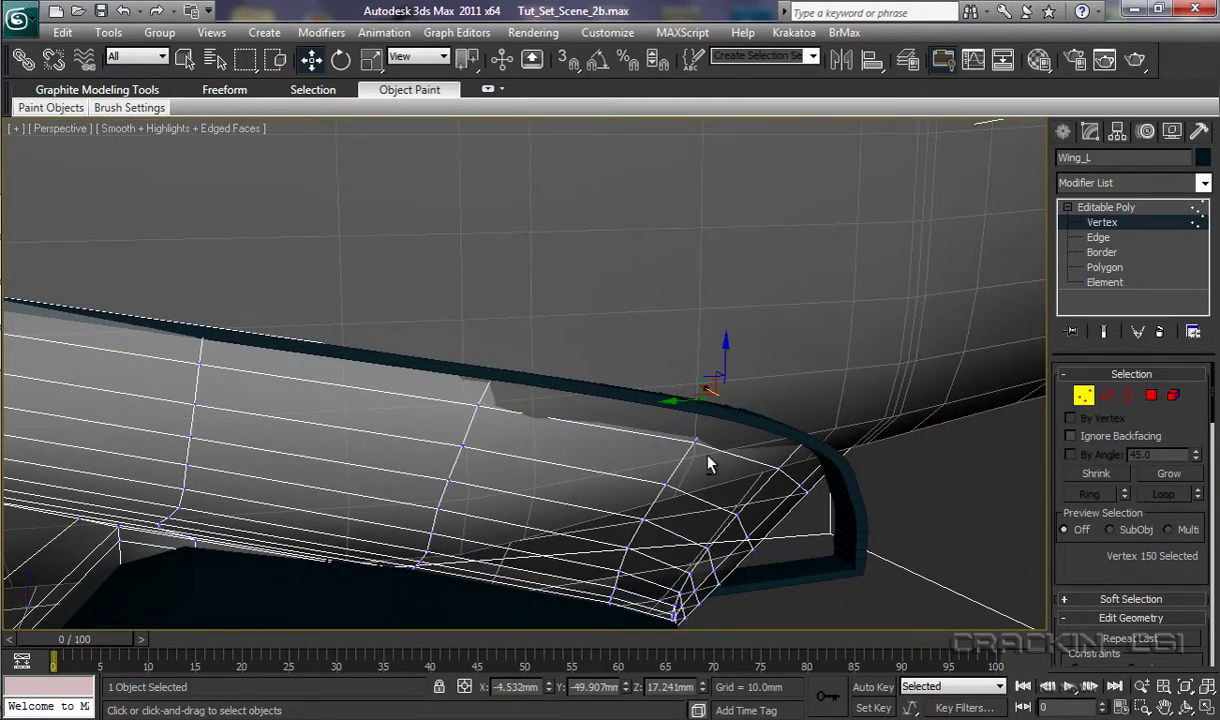
alt+middle_drag(713, 463, 758, 455)
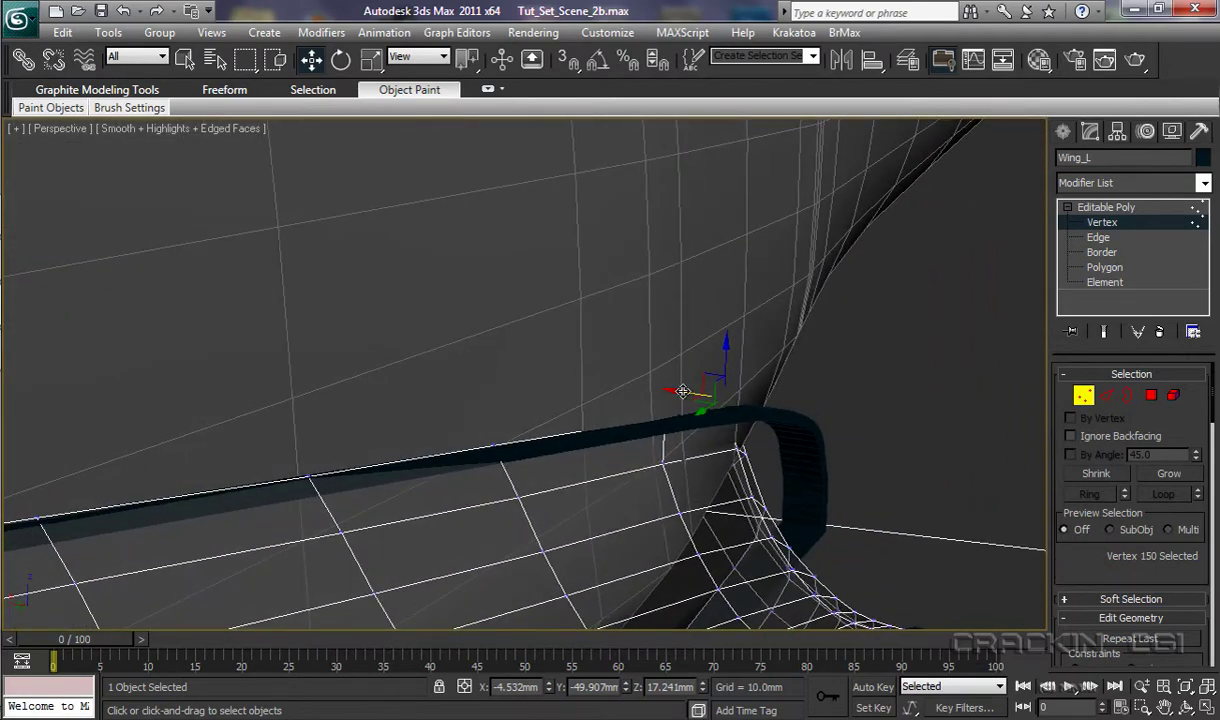
drag(690, 392, 704, 398)
alt+middle_drag(708, 445, 623, 444)
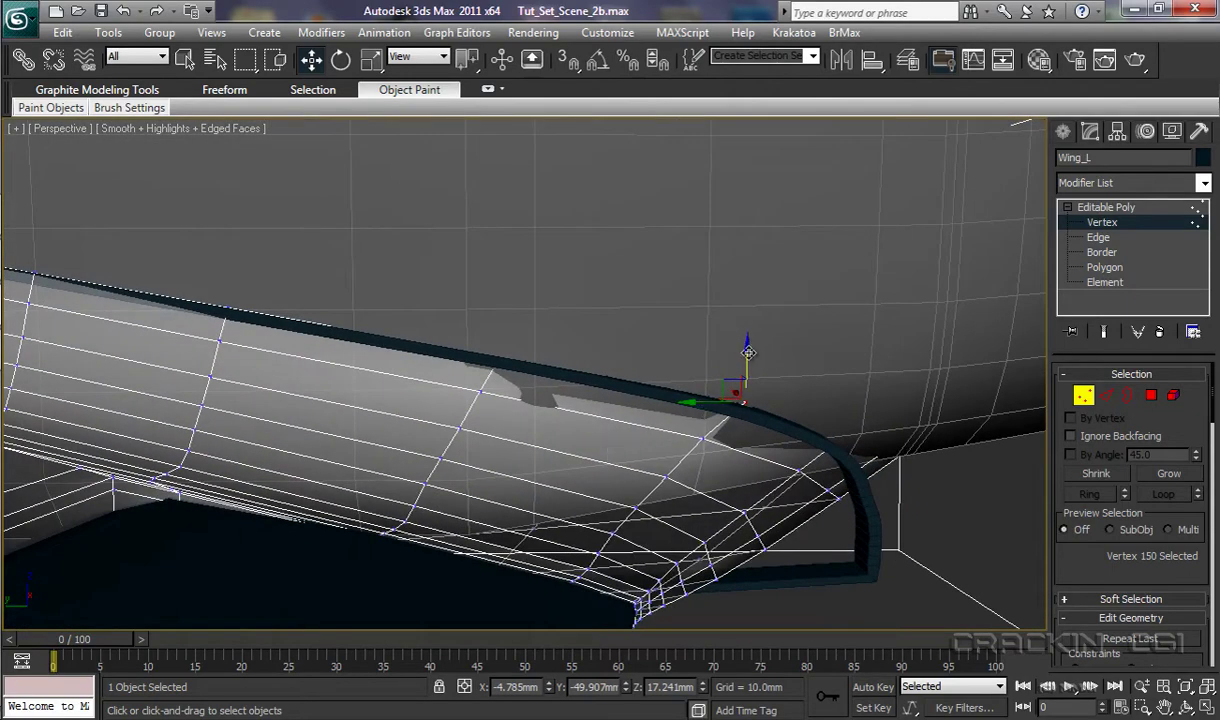
drag(748, 352, 750, 359)
middle_drag(778, 476, 628, 457)
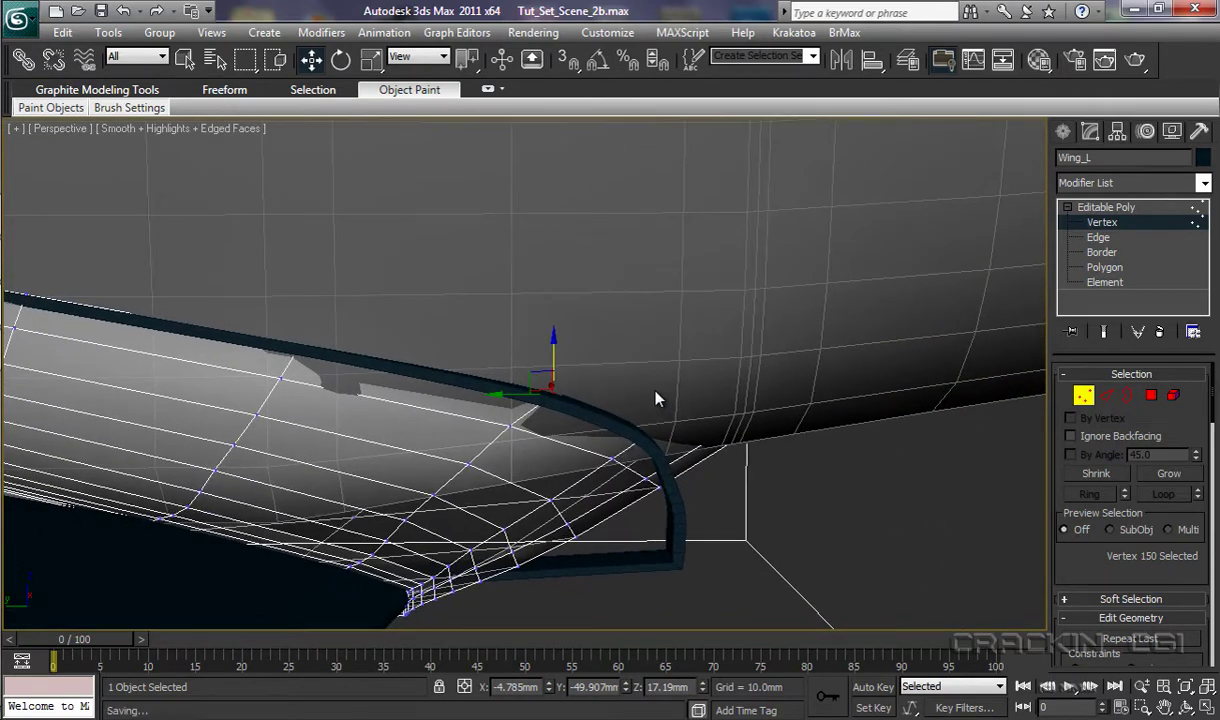
drag(650, 388, 692, 430)
mouse_move(680, 440)
alt+middle_down()
mouse_move(746, 444)
mouse_move(685, 432)
alt+middle_up()
drag(647, 410, 700, 415)
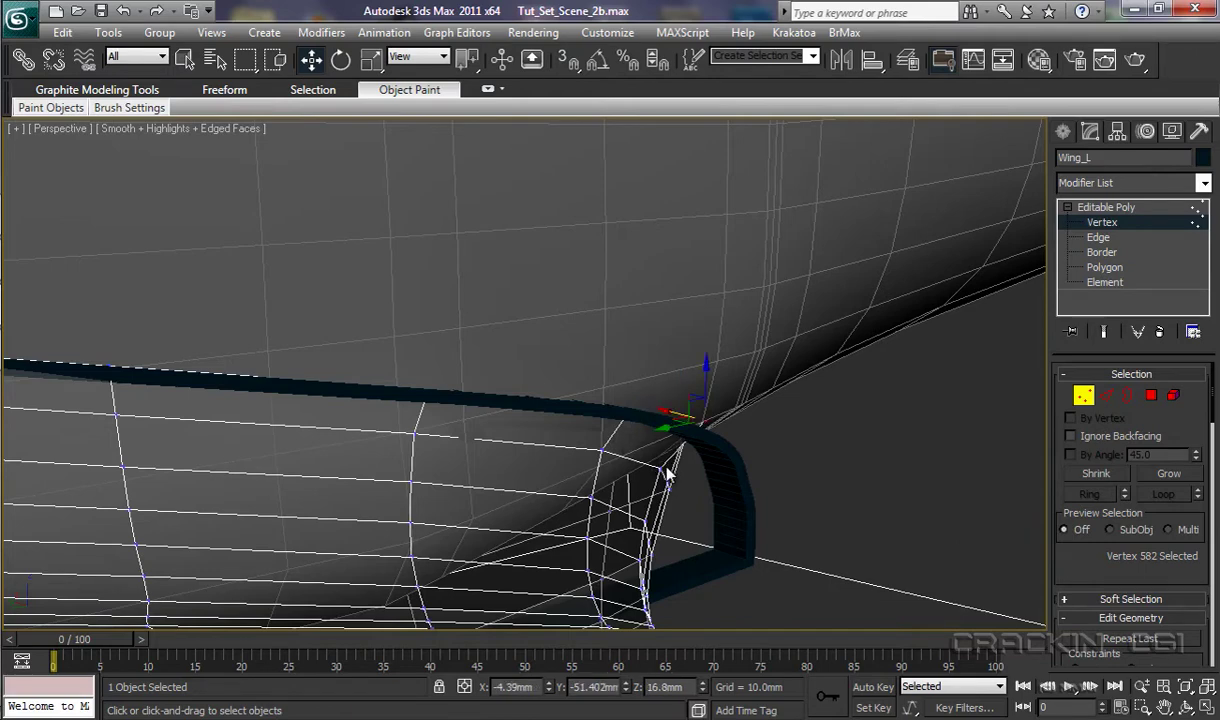
Step: Slide leading-edge wing-tip vertex 582 along Y and X onto the outline, ending at Y -51.005mm
alt+middle_drag(708, 468, 626, 449)
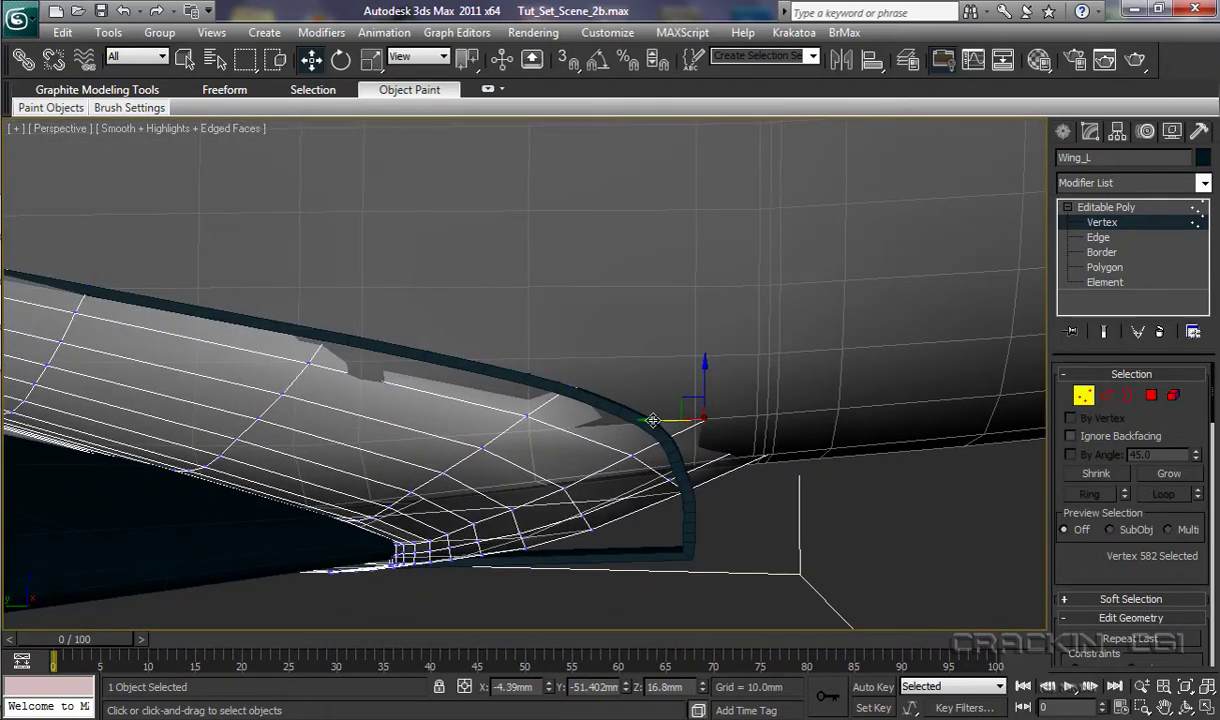
drag(652, 420, 632, 418)
alt+middle_drag(637, 444, 717, 490)
drag(646, 415, 649, 412)
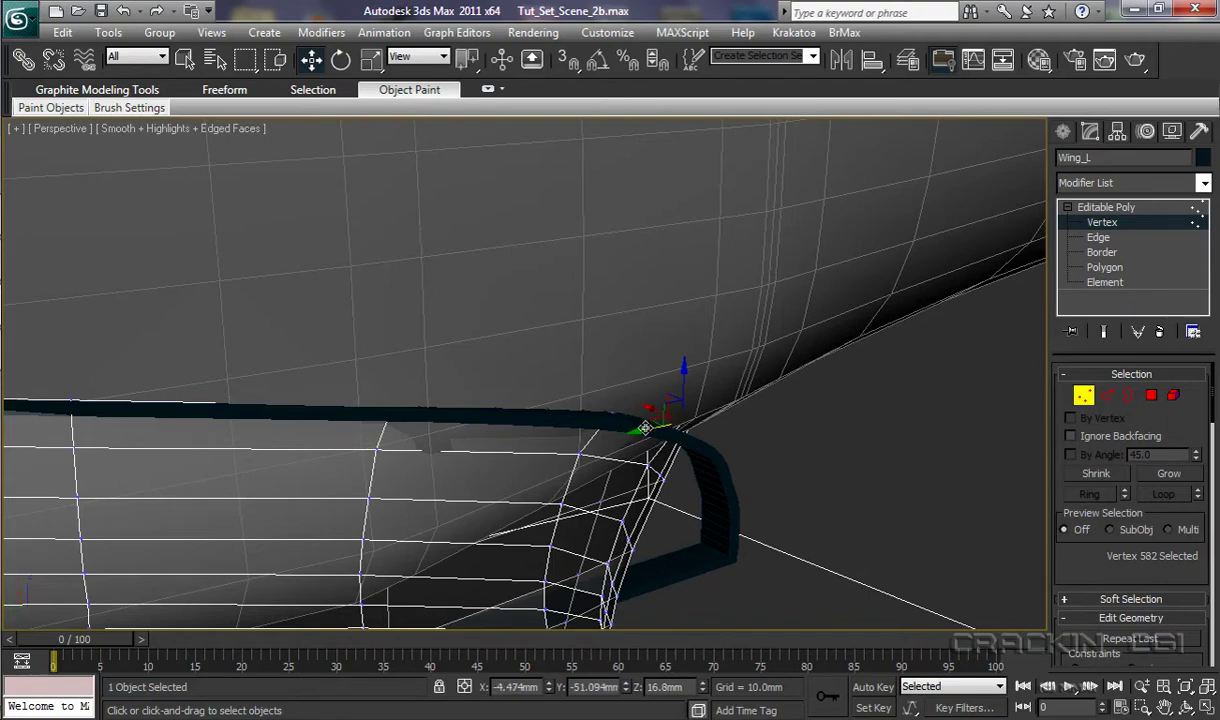
mouse_move(638, 448)
alt+middle_down()
mouse_move(646, 460)
mouse_move(623, 433)
alt+middle_up()
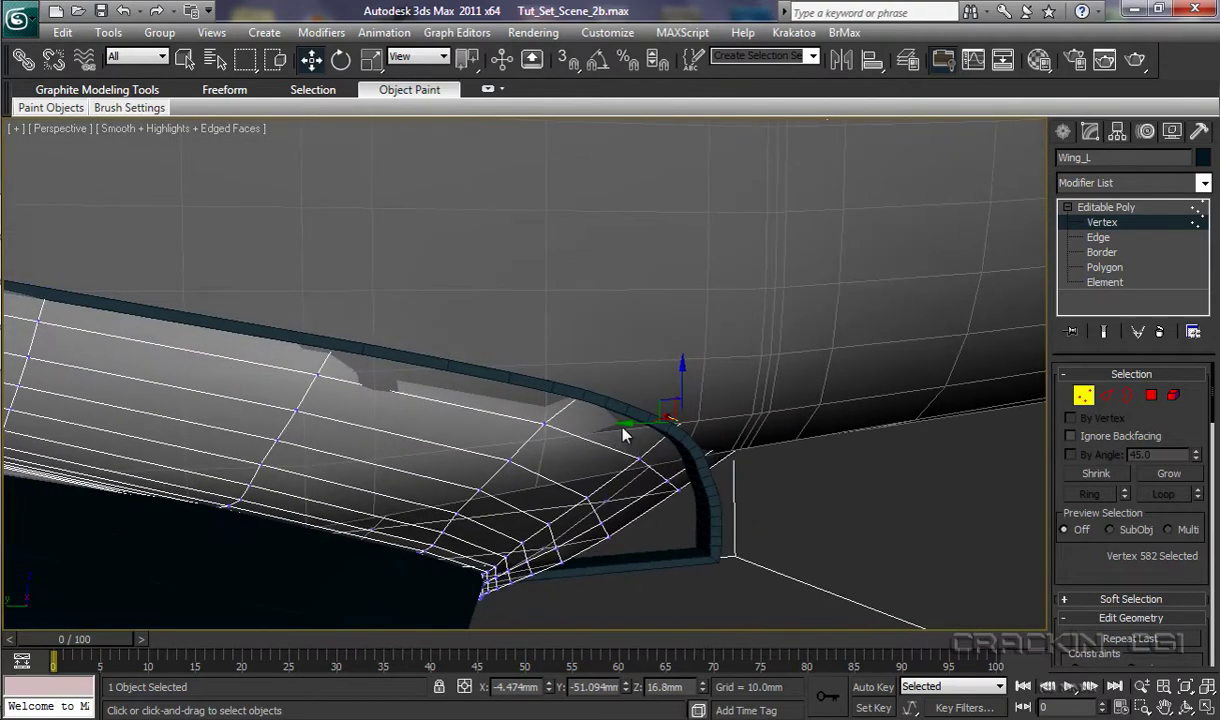
drag(630, 424, 621, 419)
alt+middle_drag(648, 463, 975, 565)
Step: Raise vertex 577 and shift it along Y and X so the outer wing corner meets the outline corner
scroll(678, 455, up, 5)
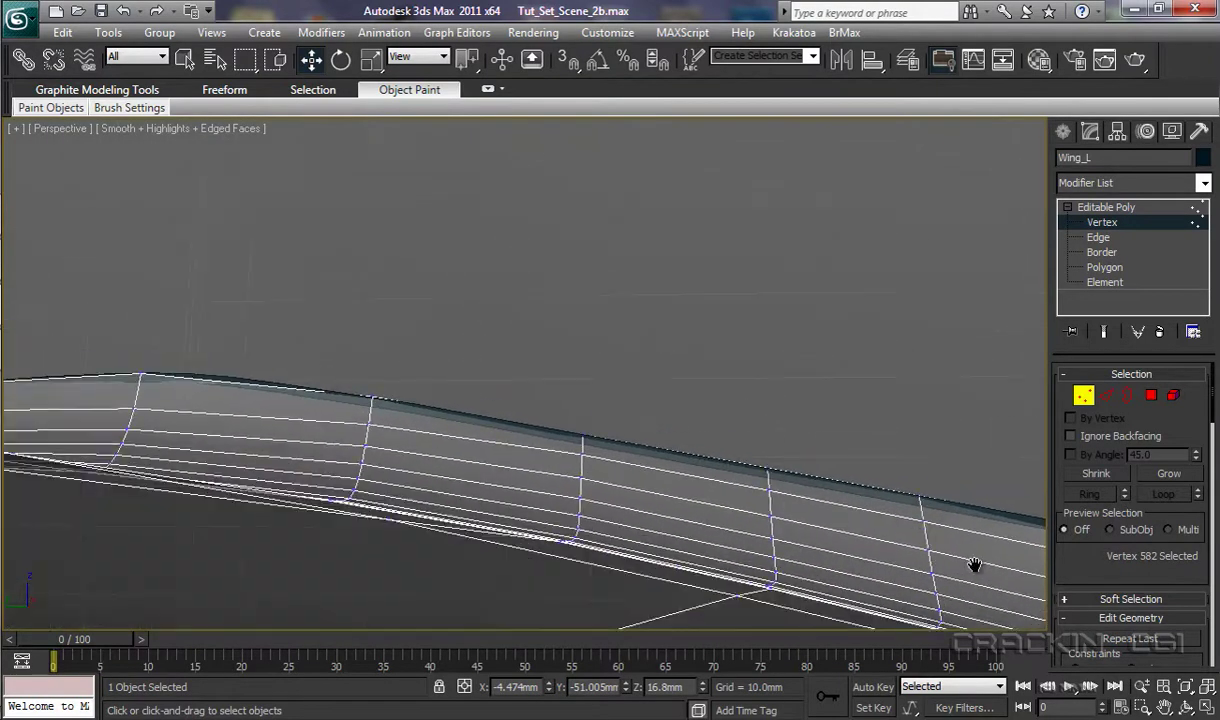
alt+middle_drag(338, 504, 654, 504)
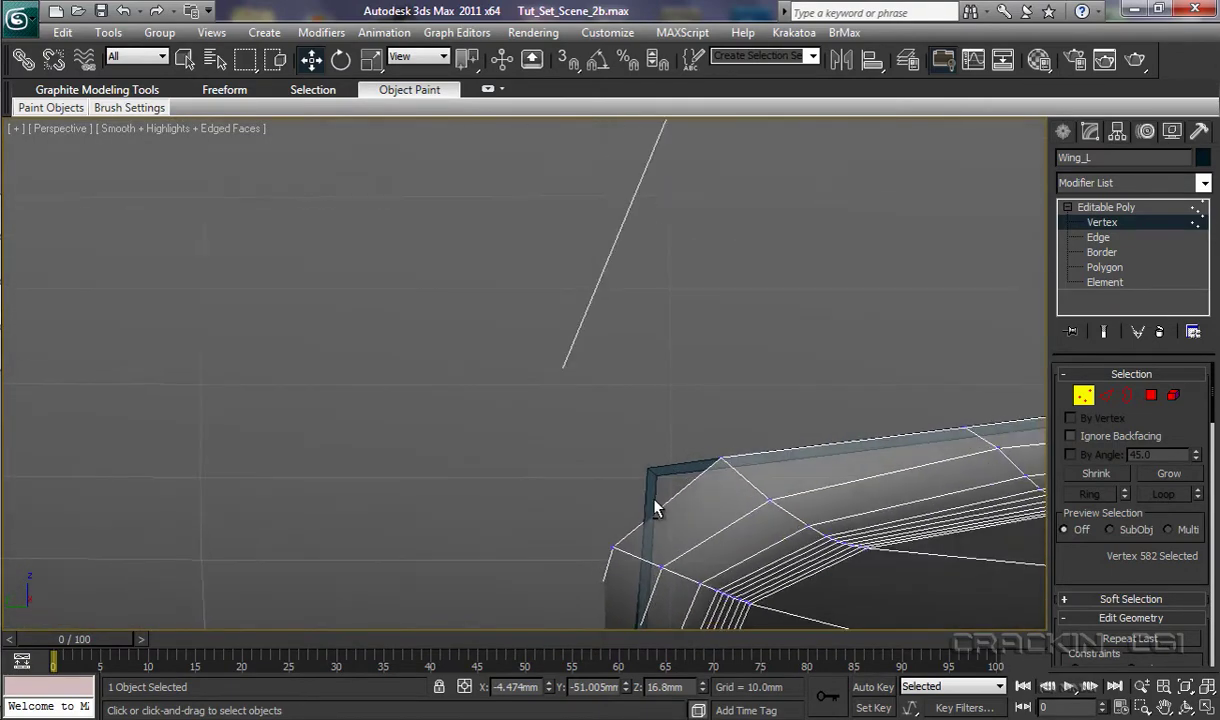
click(614, 549)
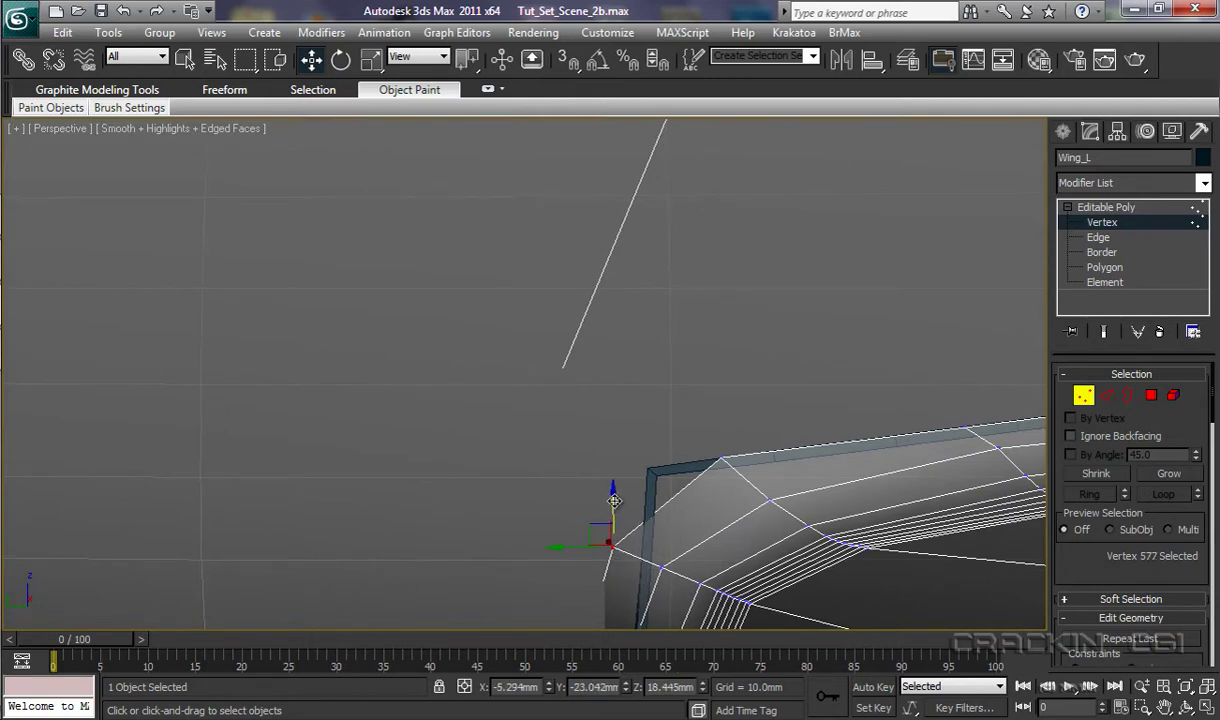
drag(588, 482, 632, 422)
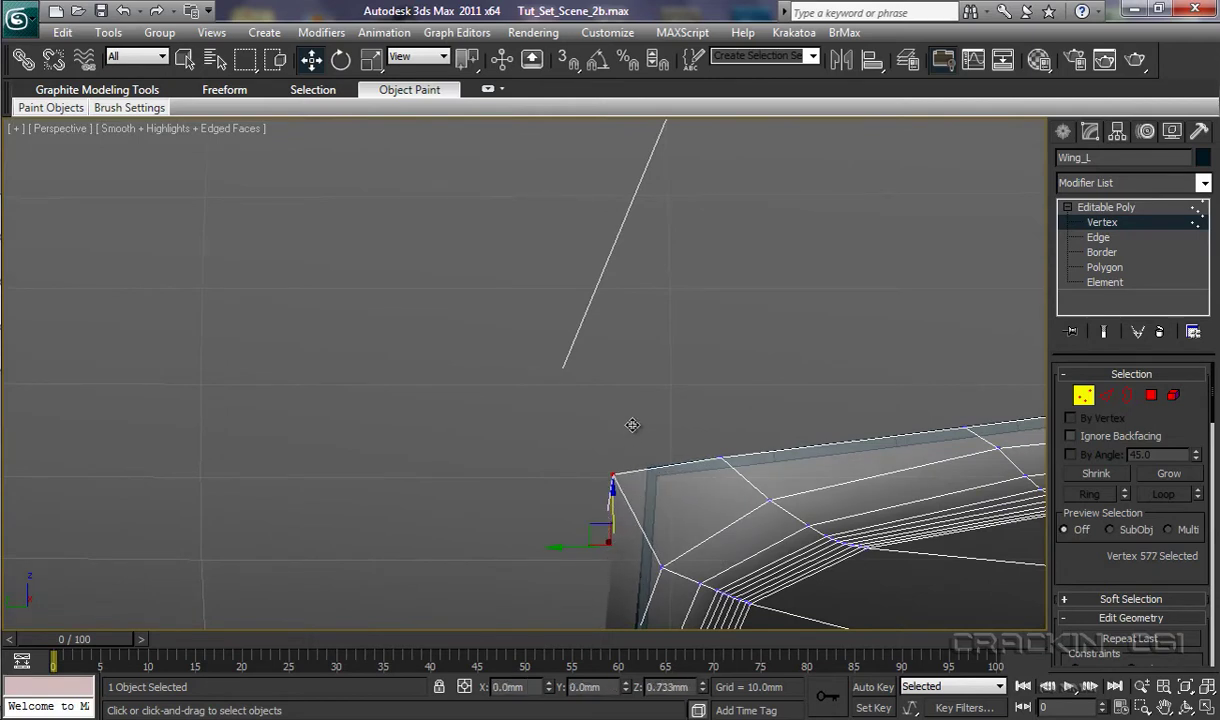
drag(563, 478, 648, 423)
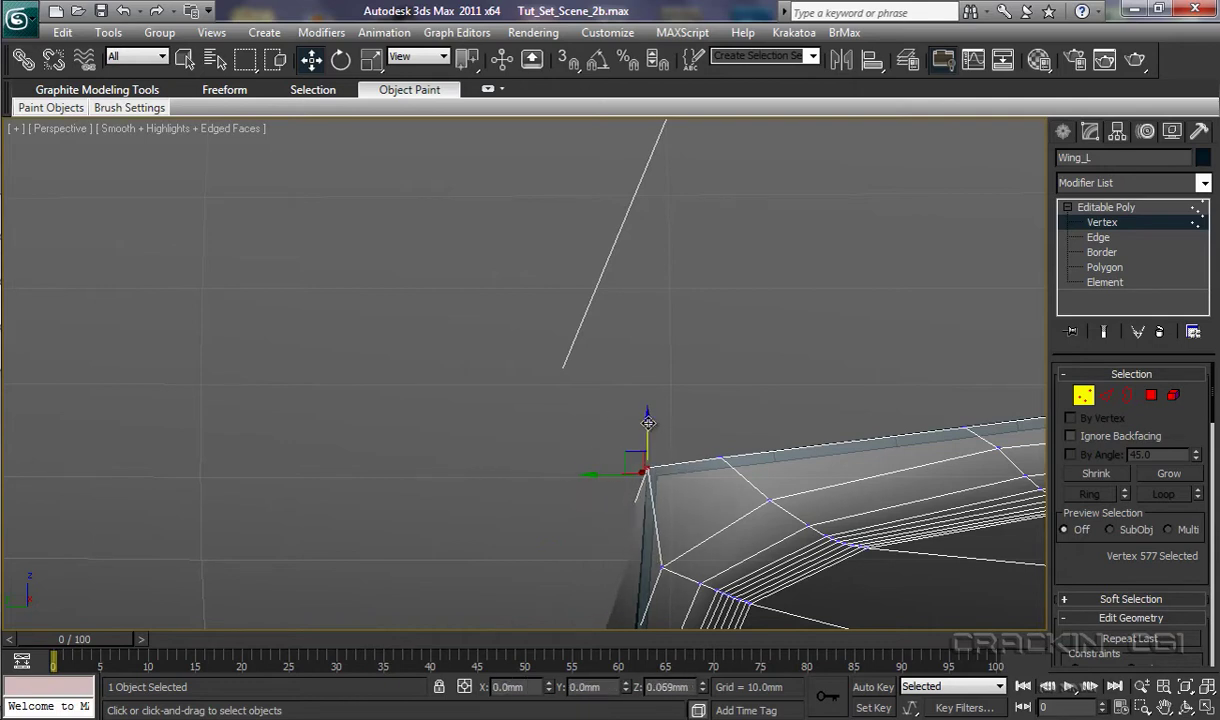
alt+middle_drag(618, 542, 767, 560)
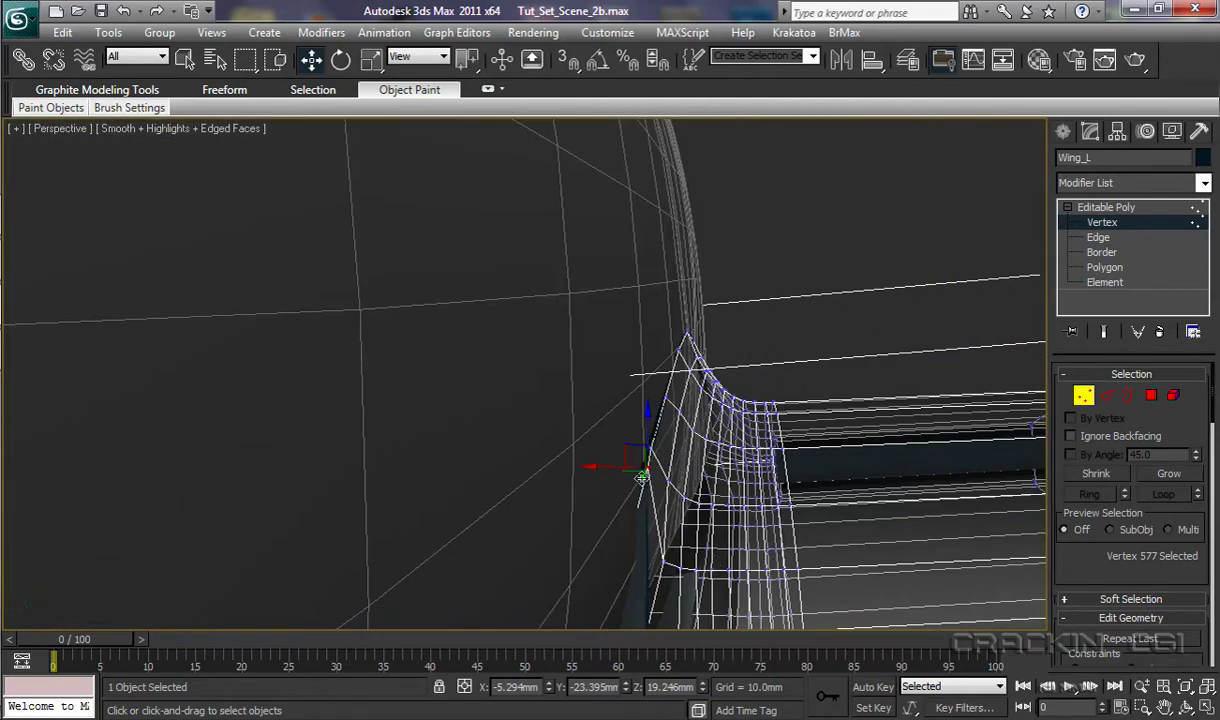
drag(594, 469, 588, 469)
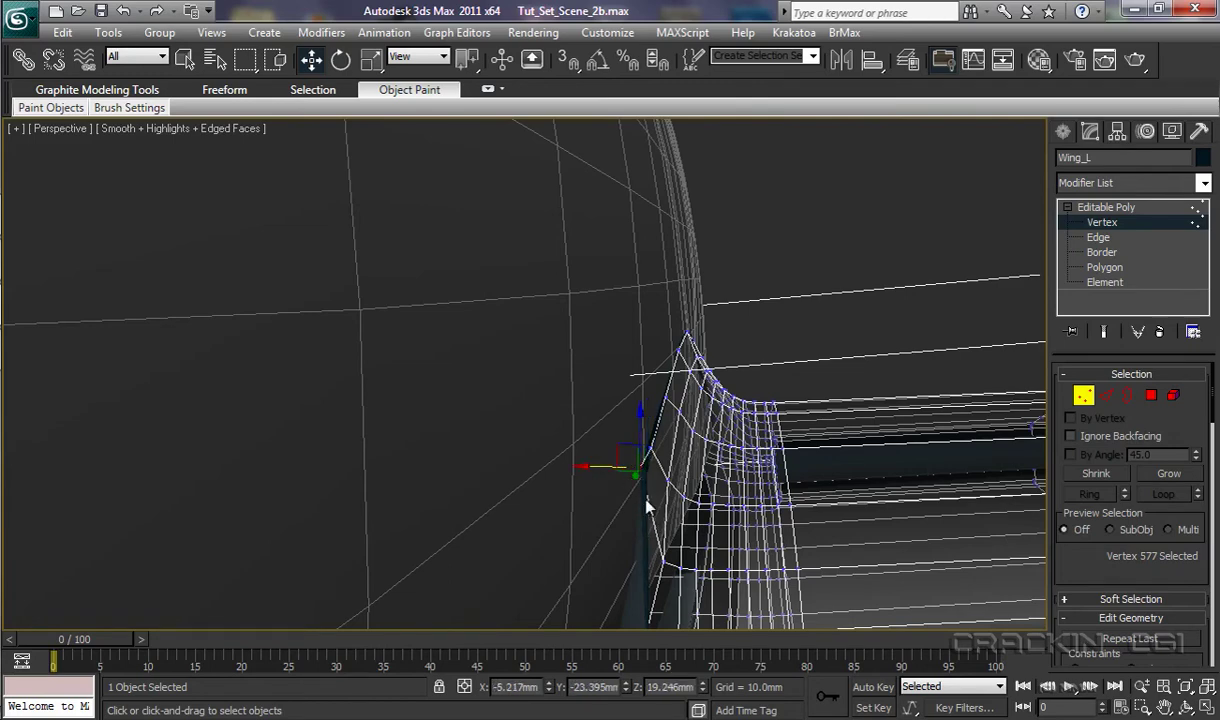
middle_drag(620, 485, 612, 490)
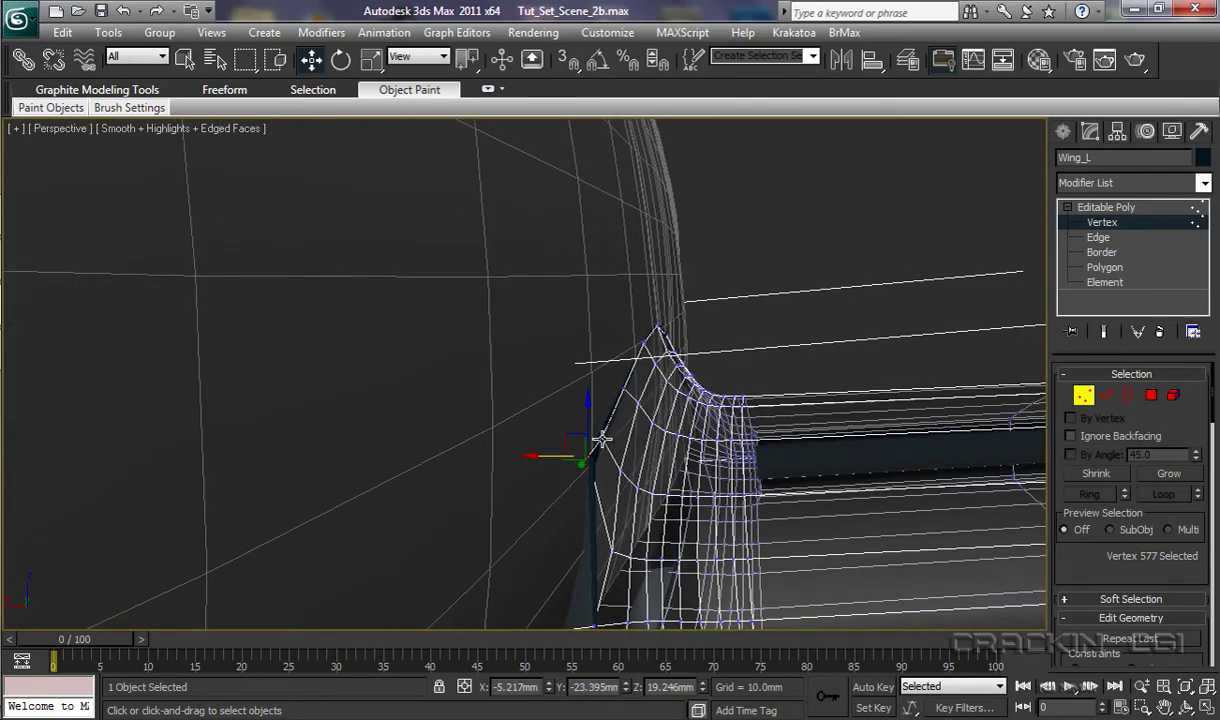
drag(601, 440, 566, 438)
Step: Nudge the first three wing-root vertices slightly along X to follow the fuselage
ctrl+click(622, 390)
drag(582, 390, 580, 390)
alt+middle_drag(632, 415, 560, 430)
alt+click(560, 430)
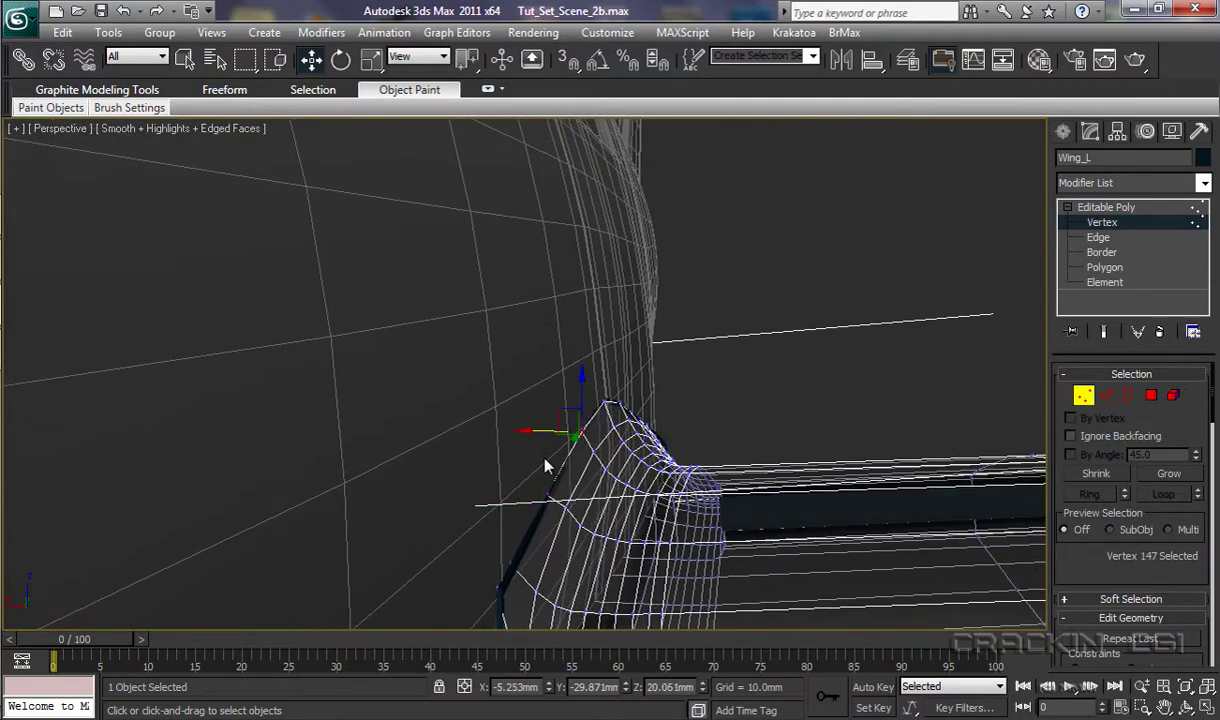
drag(537, 432, 535, 433)
middle_drag(574, 438, 568, 523)
click(580, 458)
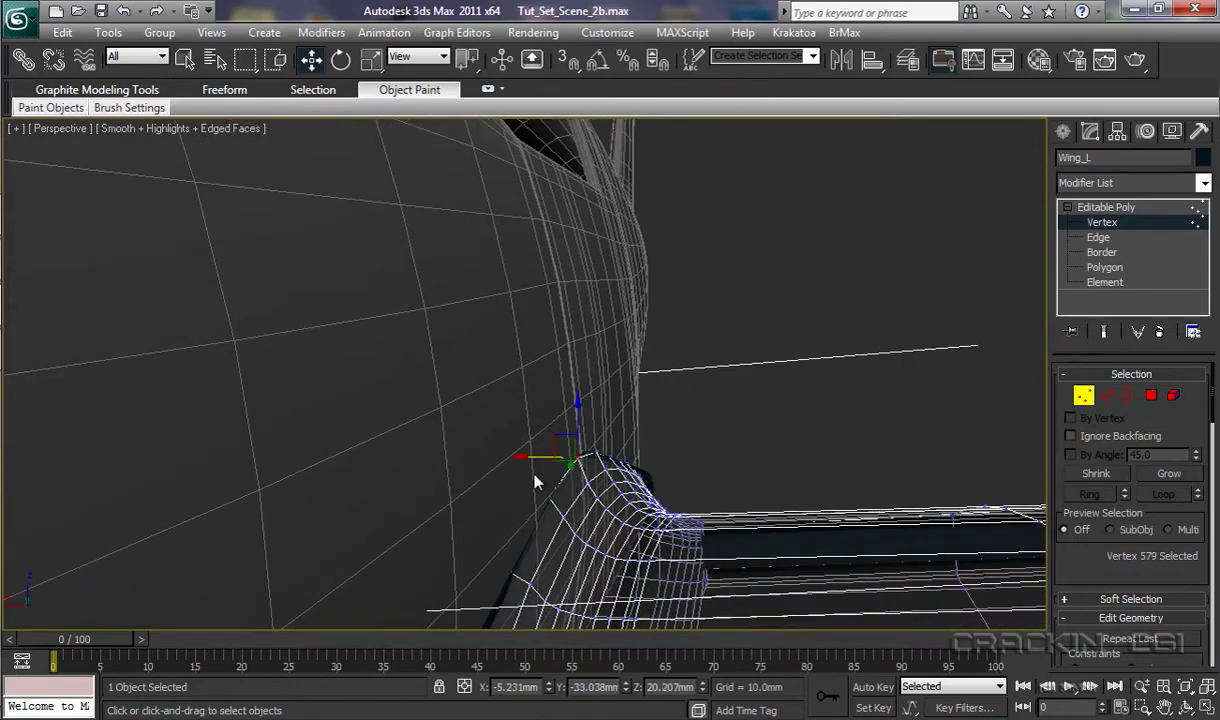
drag(537, 456, 545, 468)
Step: Push the remaining root vertices along X against the fuselage, leaving 581 at Y -42.488mm, Z 18.698mm
middle_drag(632, 517, 632, 500)
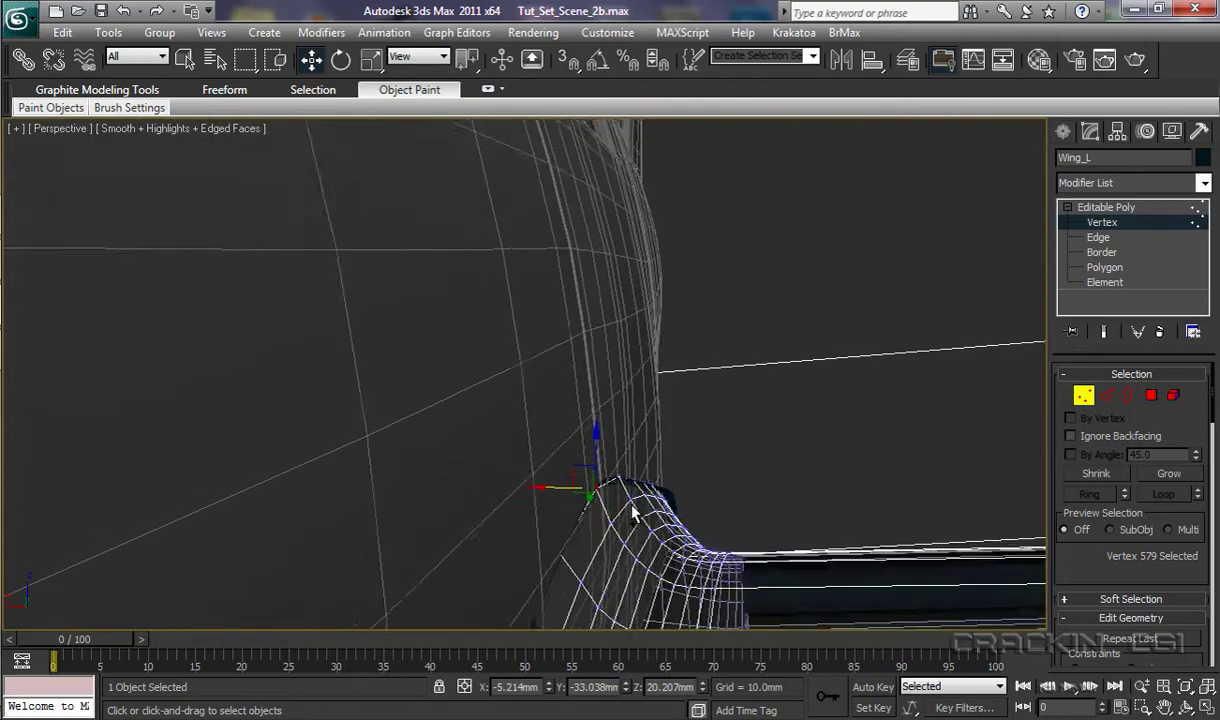
middle_drag(712, 510, 496, 580)
click(482, 541)
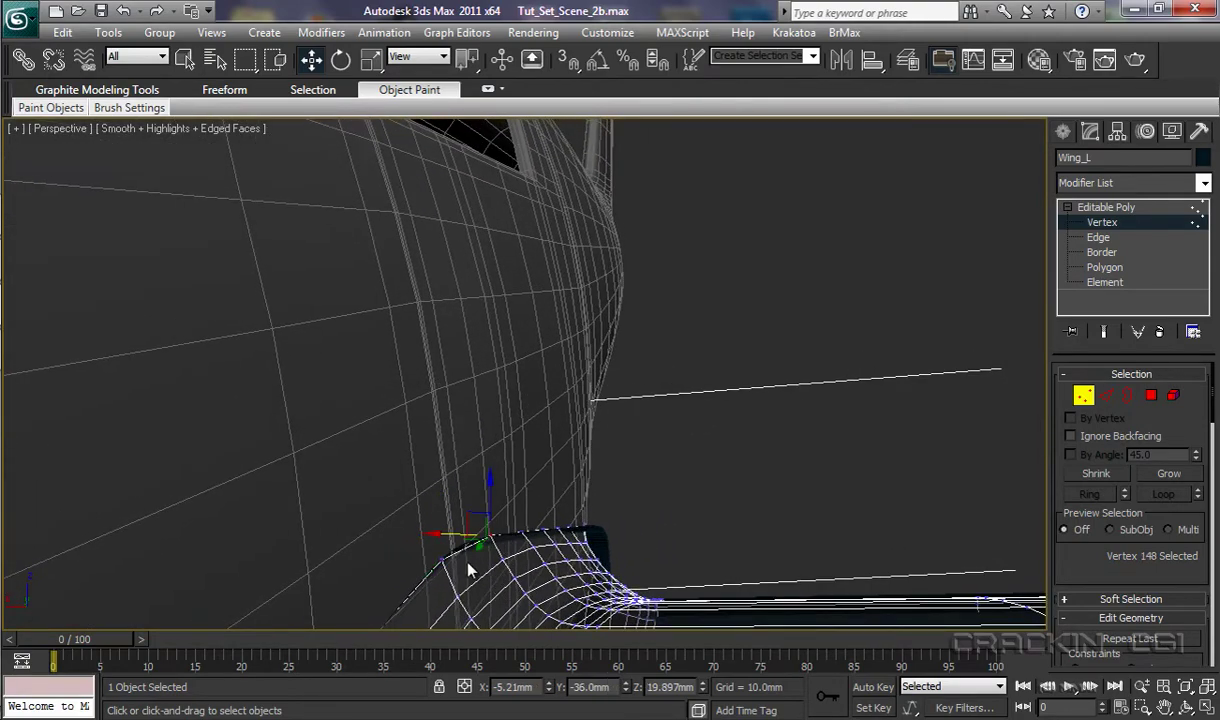
drag(444, 535, 471, 532)
click(520, 532)
click(543, 530)
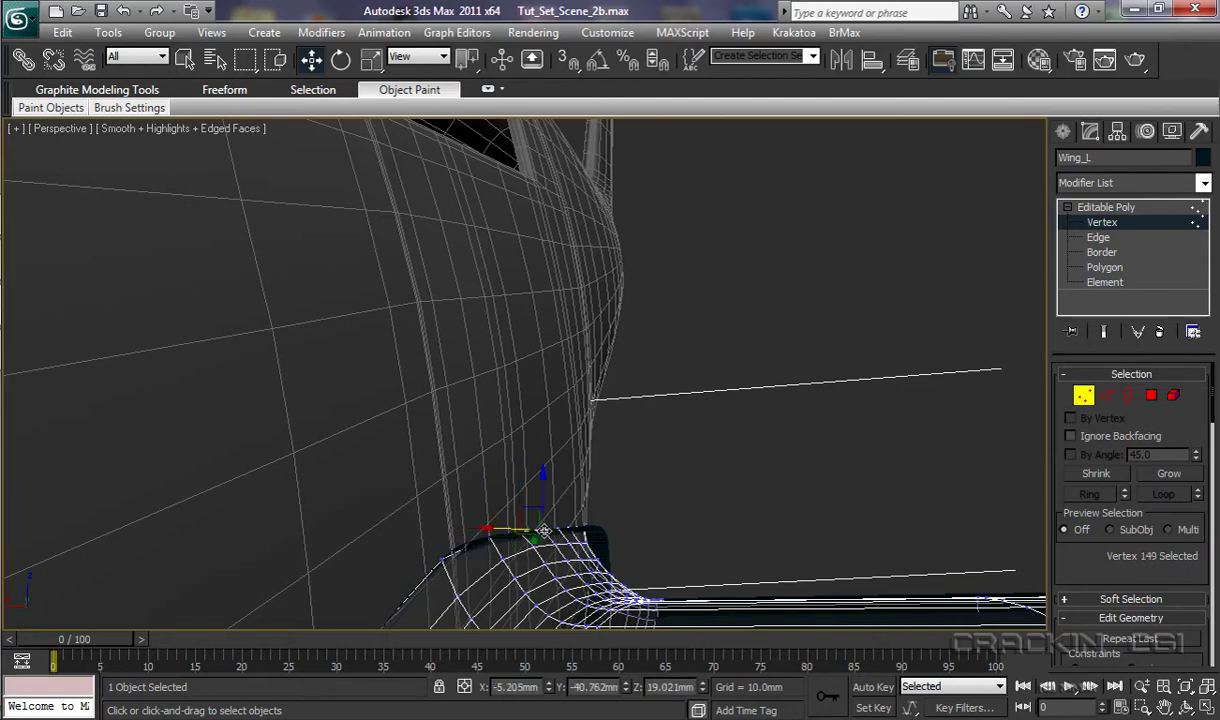
drag(489, 529, 513, 529)
click(508, 532)
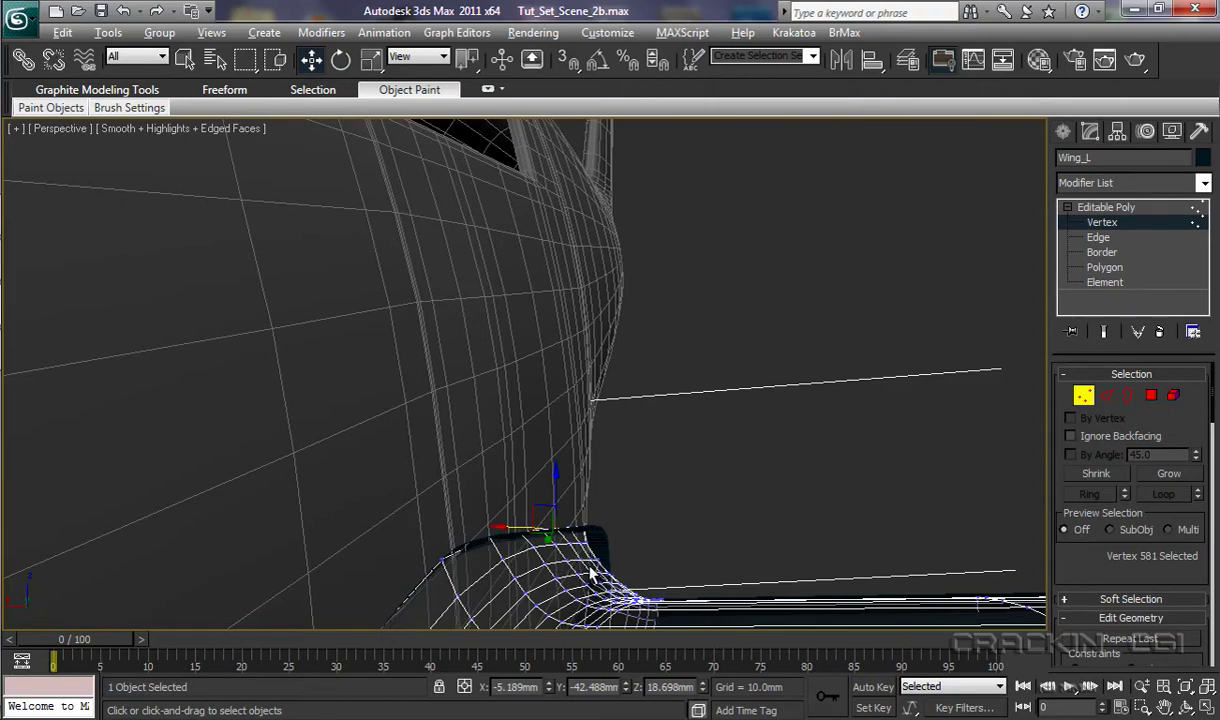
scroll(590, 573, up, 2)
scroll(590, 575, down, 6)
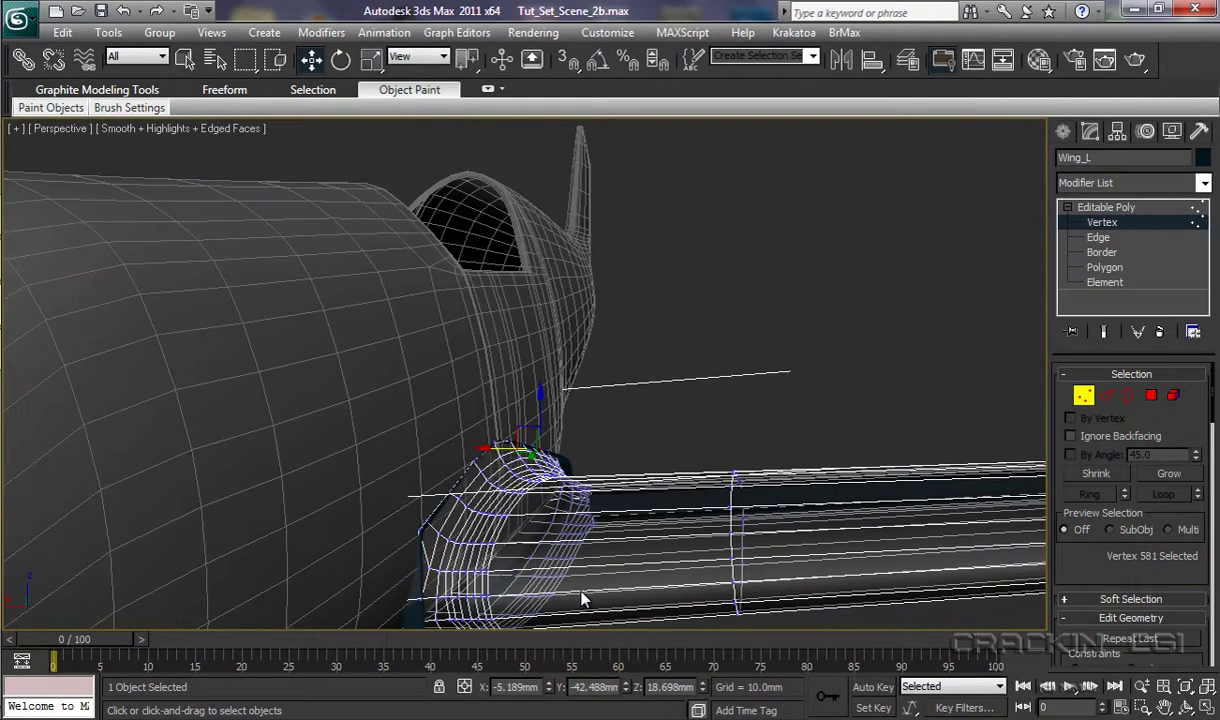
Step: Orbit beneath the wing root to reach the front root-corner vertices
click(420, 530)
alt+middle_drag(444, 562, 430, 586)
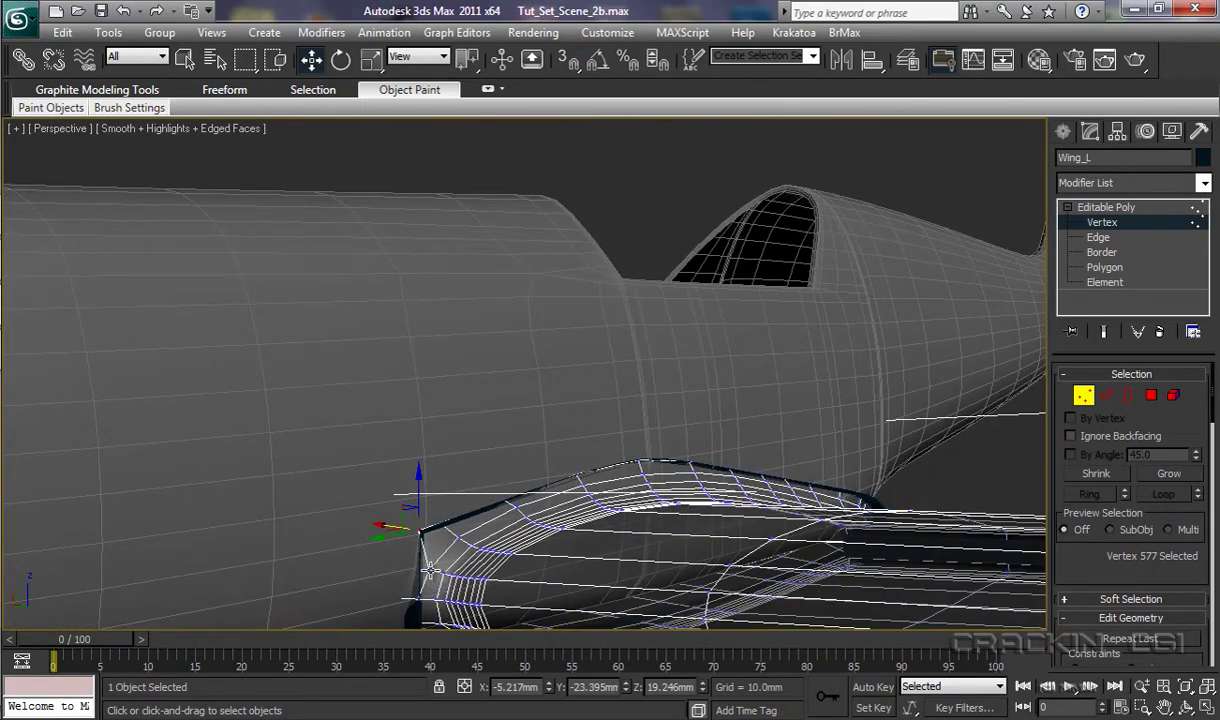
click(429, 570)
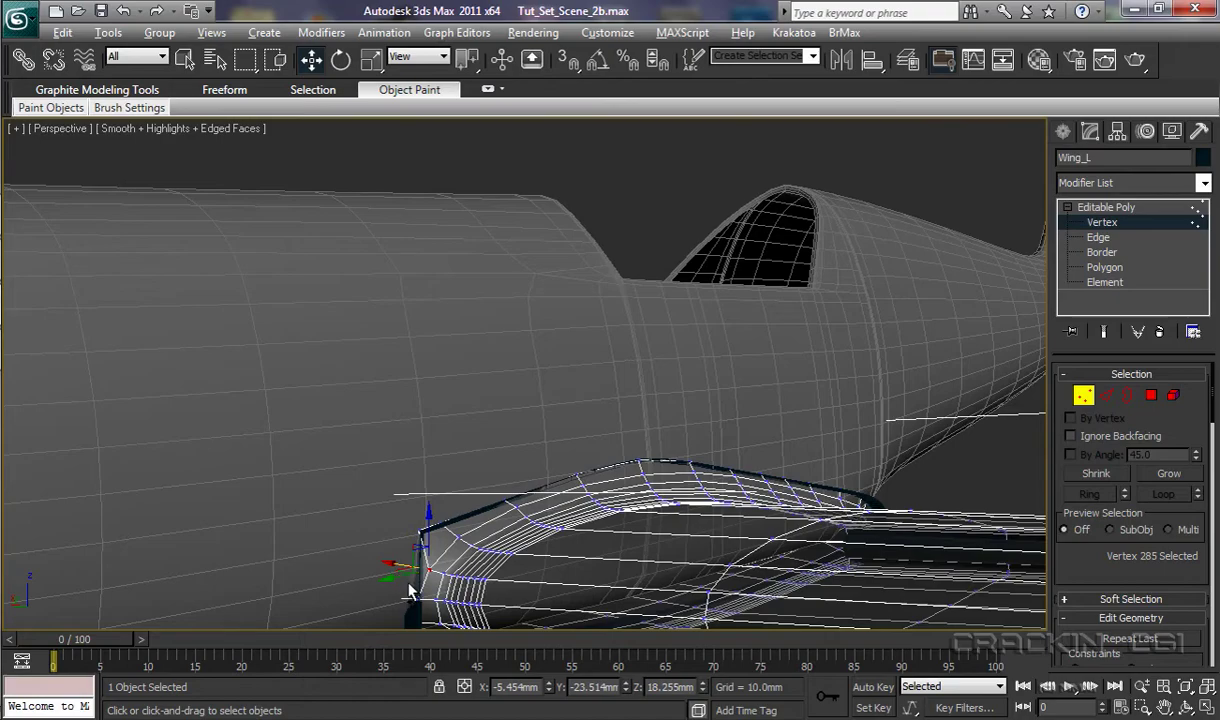
alt+middle_drag(410, 592, 489, 447)
scroll(481, 455, up, 2)
scroll(481, 455, up, 2)
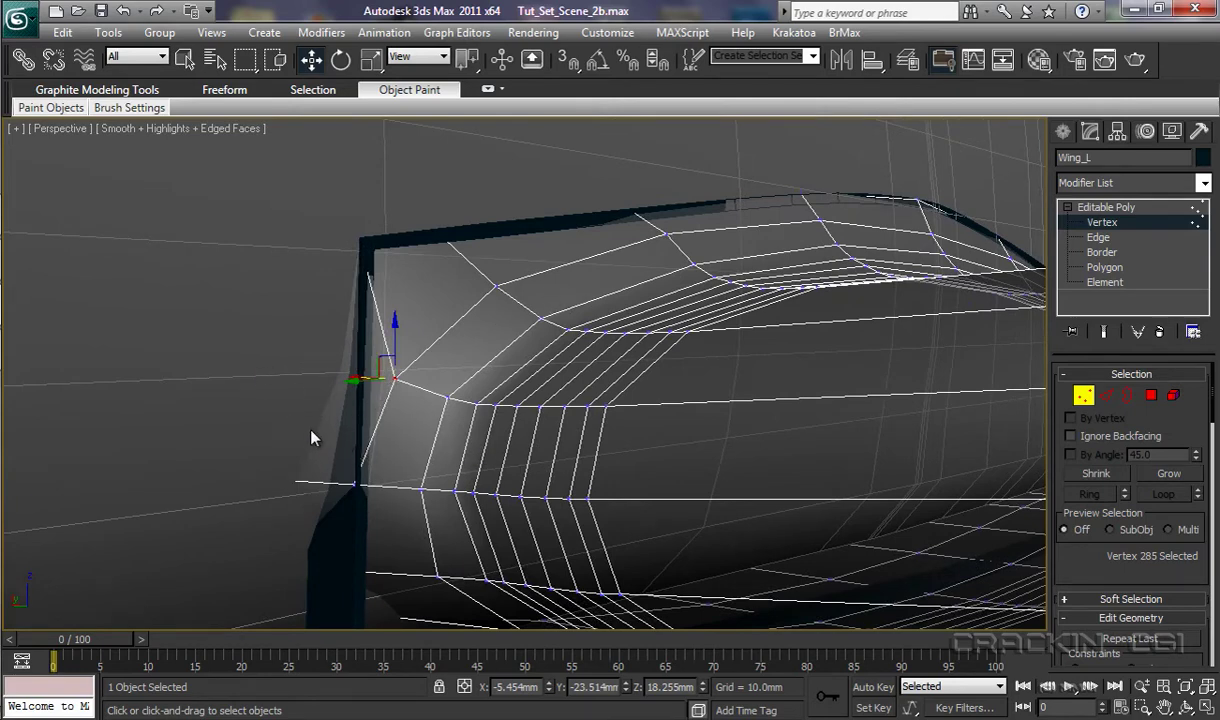
alt+middle_drag(313, 436, 430, 442)
Step: Slide lower root vertex 144 along X and Y onto the outline corner, at Y -23.267mm
click(343, 496)
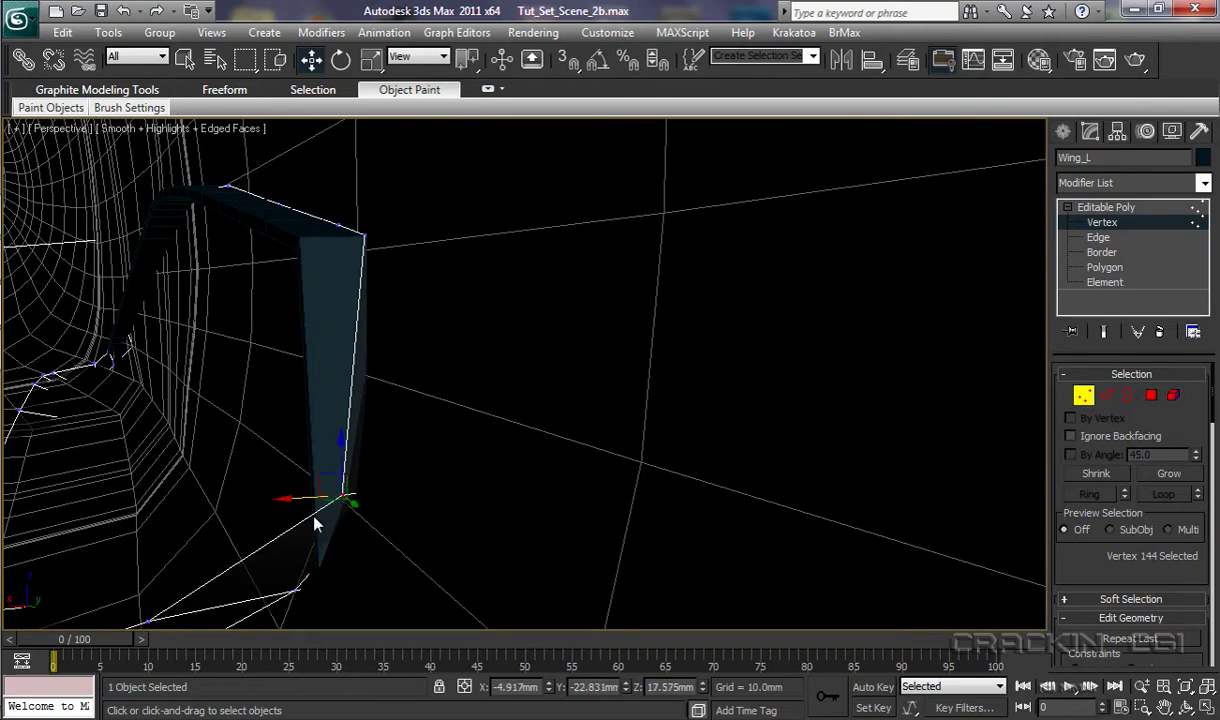
drag(295, 502, 313, 481)
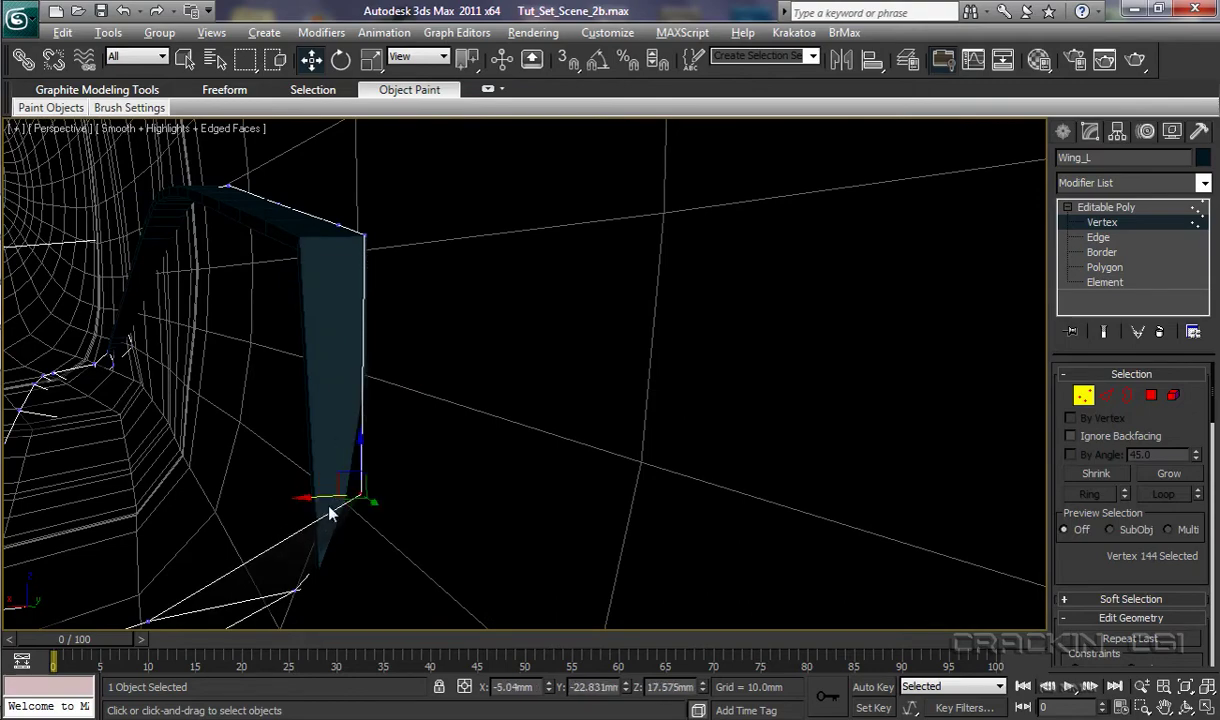
scroll(312, 481, up, 3)
alt+middle_drag(298, 518, 207, 517)
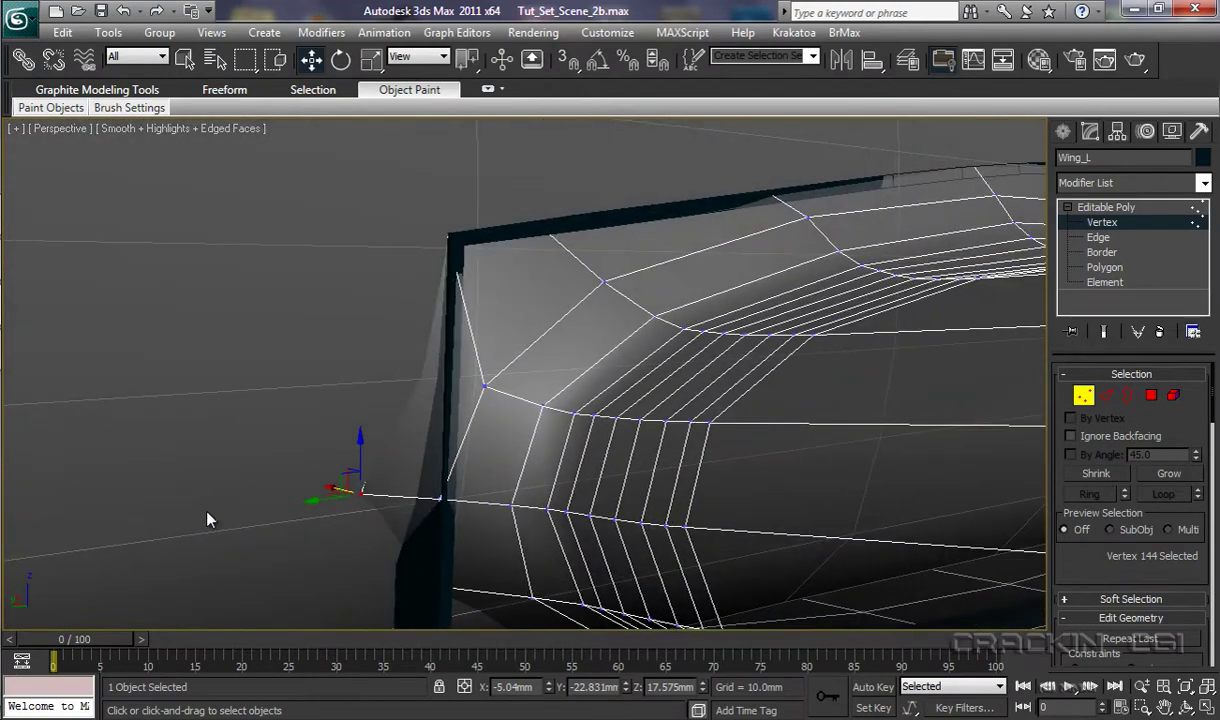
drag(316, 500, 360, 498)
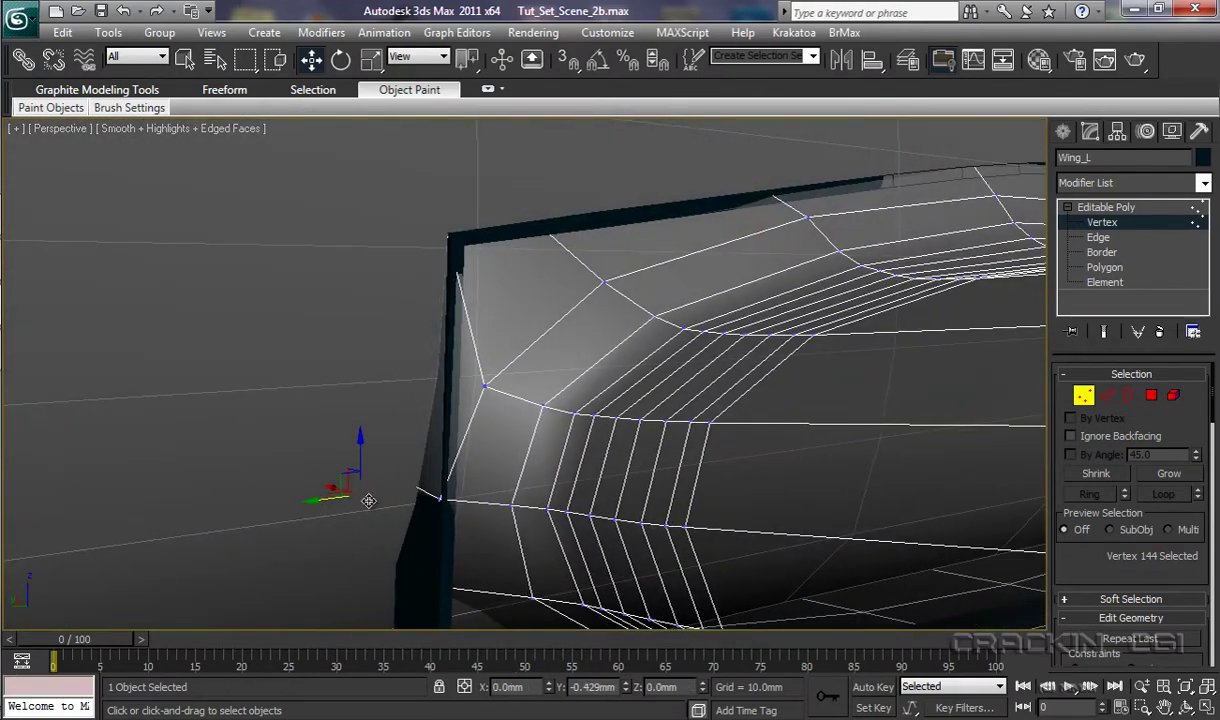
drag(369, 500, 396, 444)
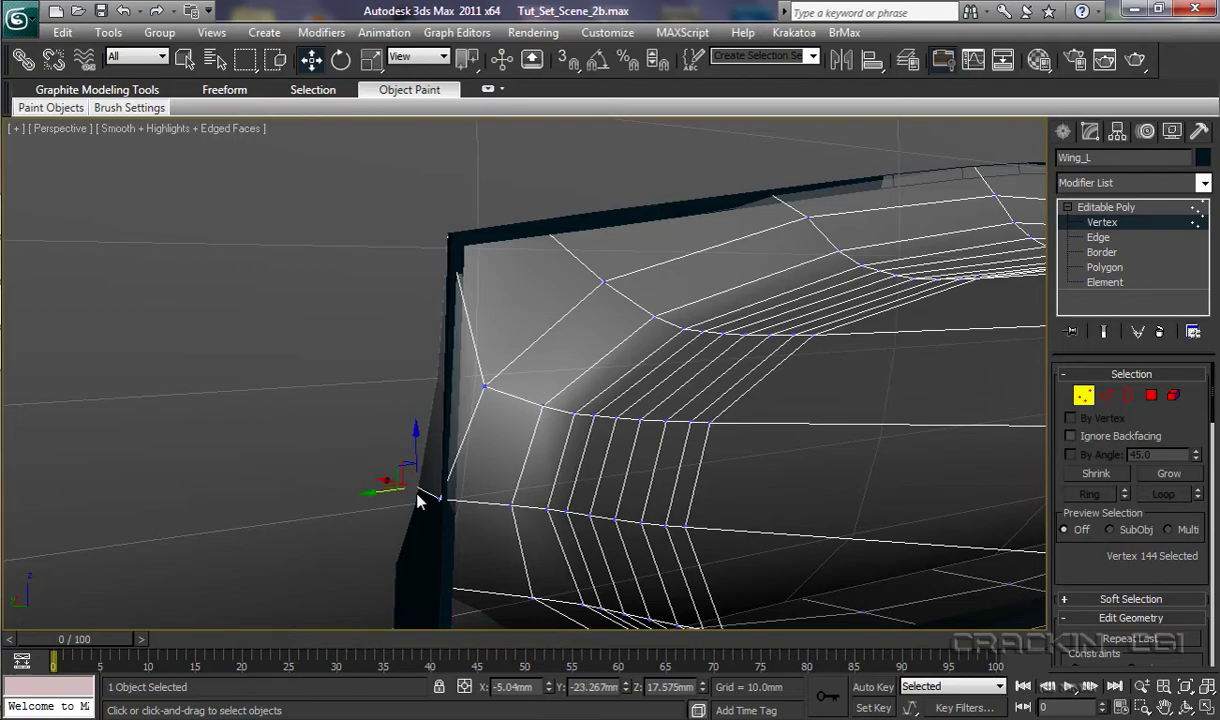
alt+middle_drag(417, 497, 542, 502)
alt+middle_drag(452, 540, 504, 467)
Step: Slide root vertex 571 along X and Y onto the helper outline against the fuselage
click(331, 442)
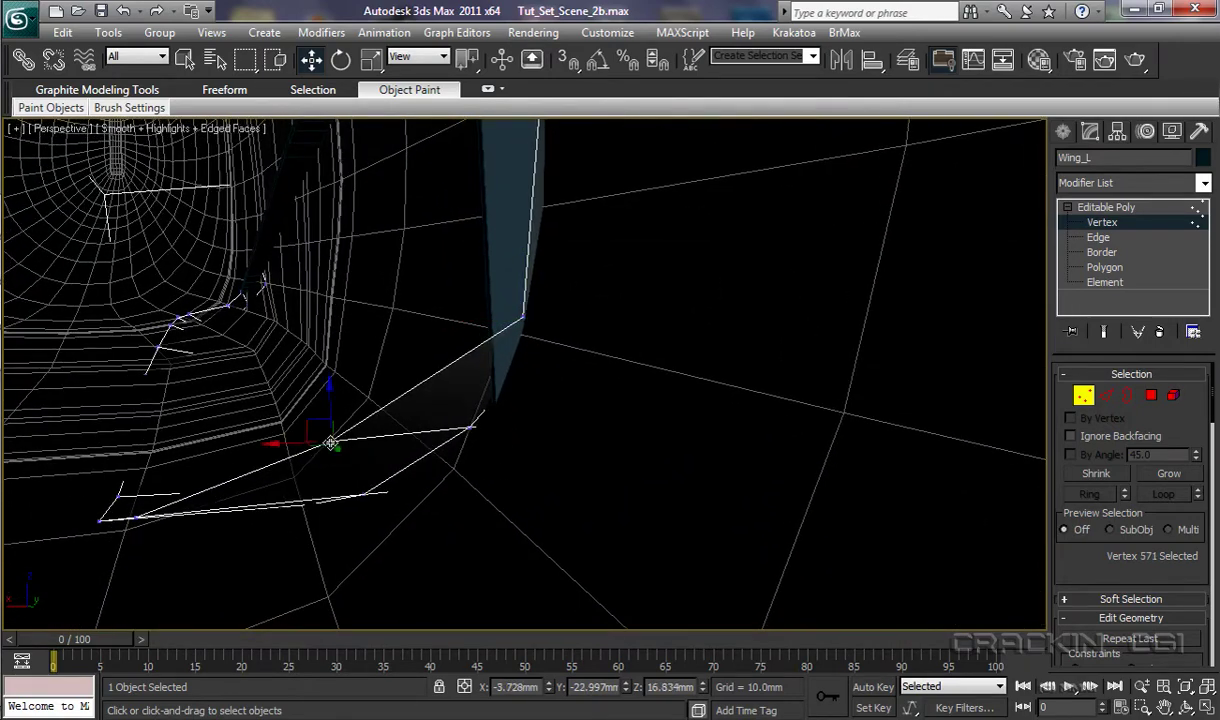
drag(285, 441, 452, 479)
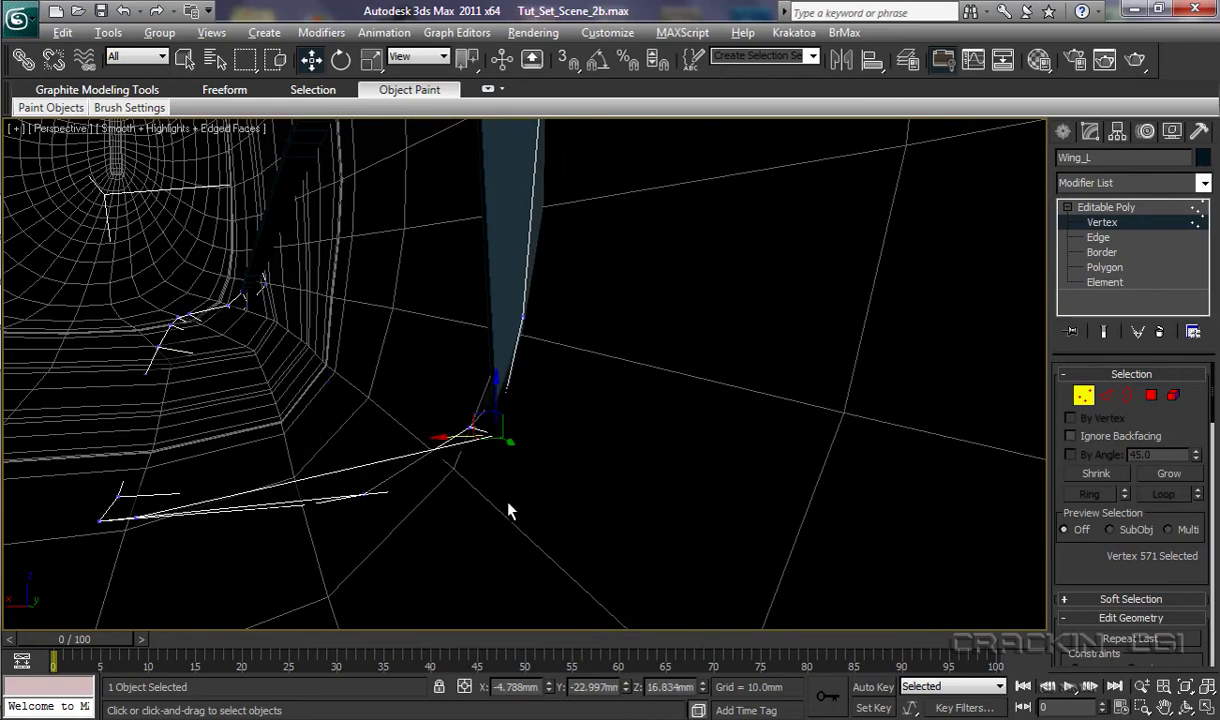
alt+middle_drag(506, 510, 422, 487)
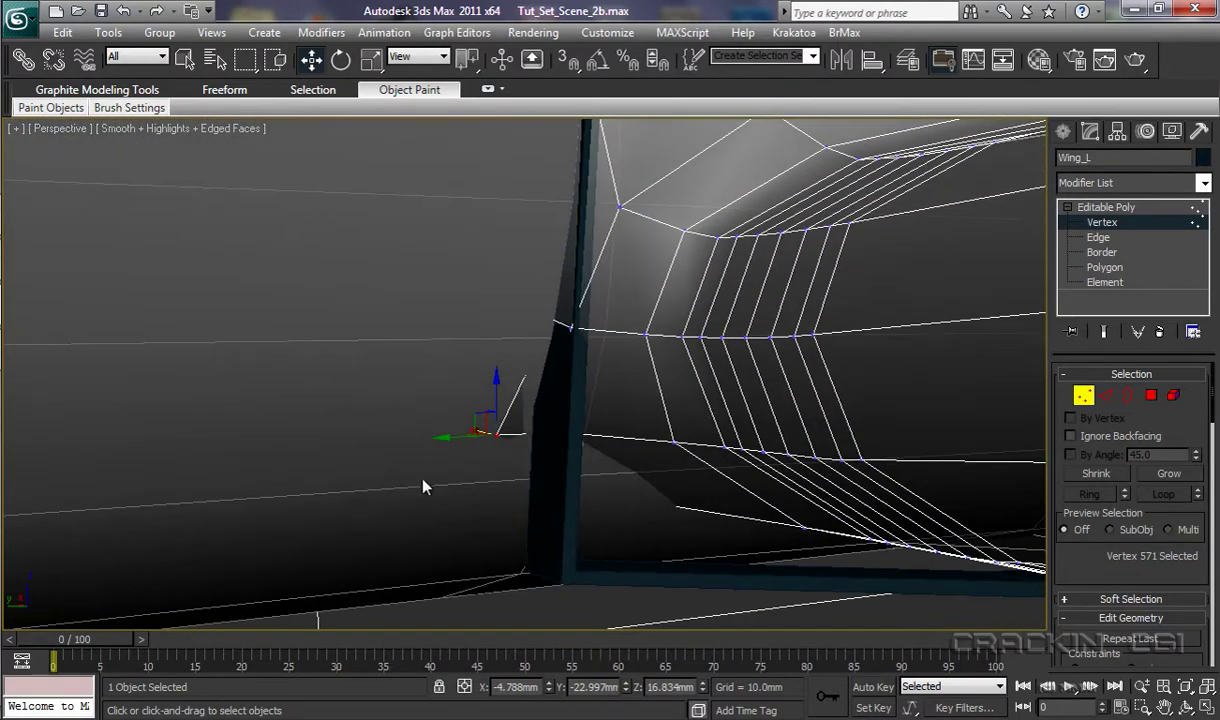
drag(441, 438, 474, 441)
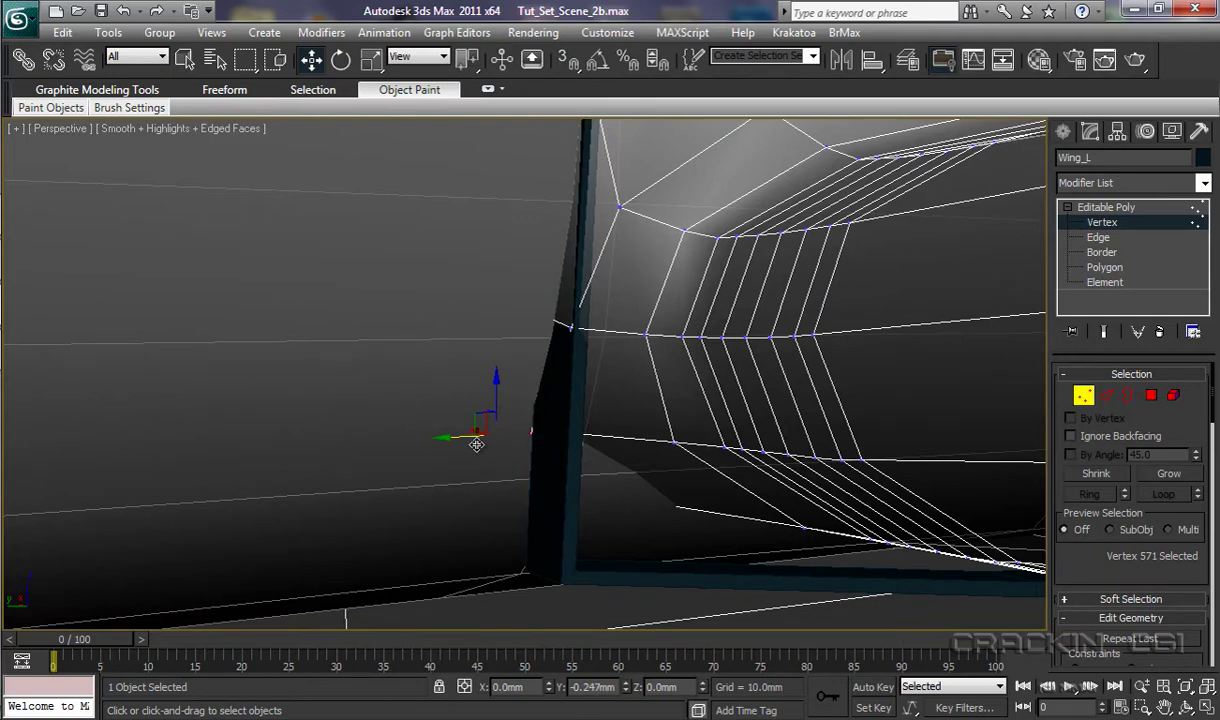
drag(477, 443, 501, 473)
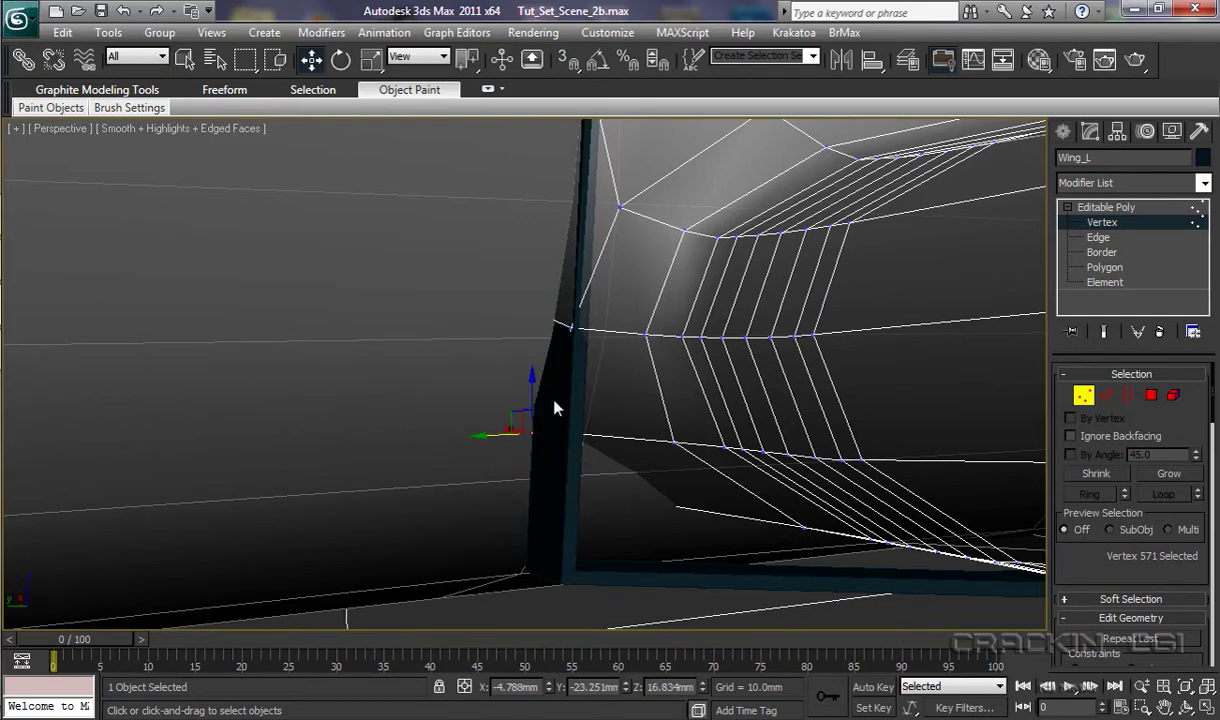
alt+middle_drag(475, 543, 612, 570)
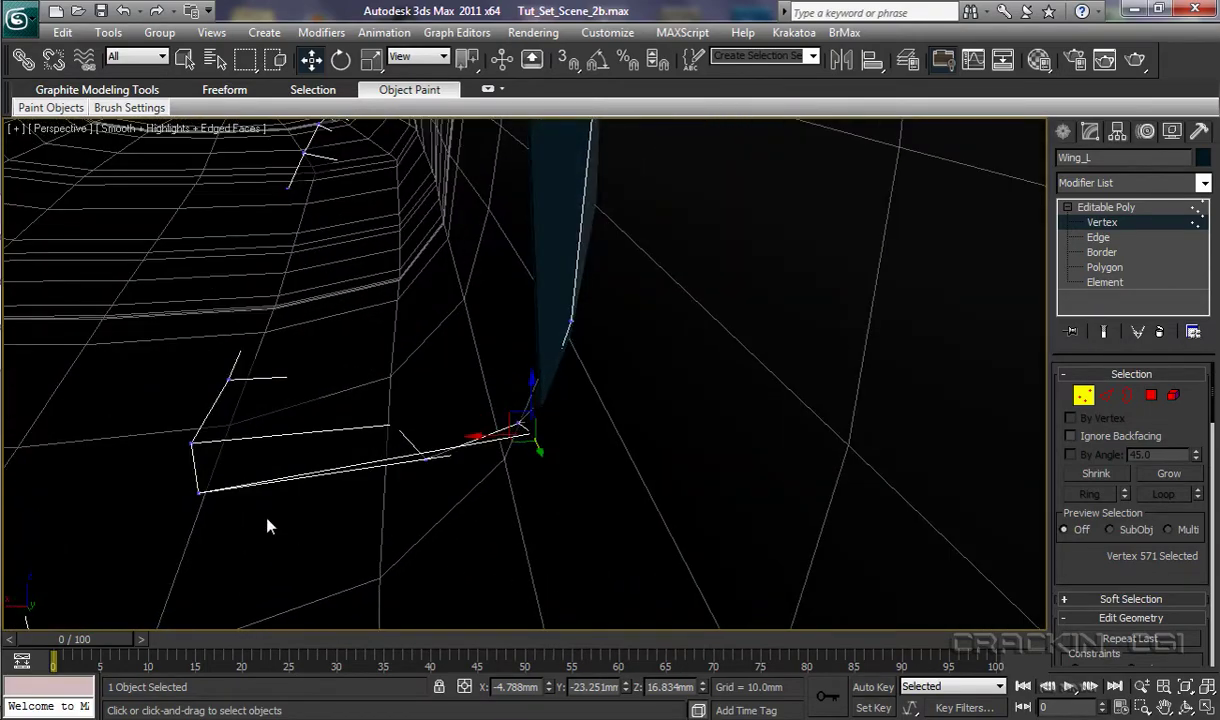
Step: Lower root vertex 139 toward the helper outline and nudge it into place
click(200, 491)
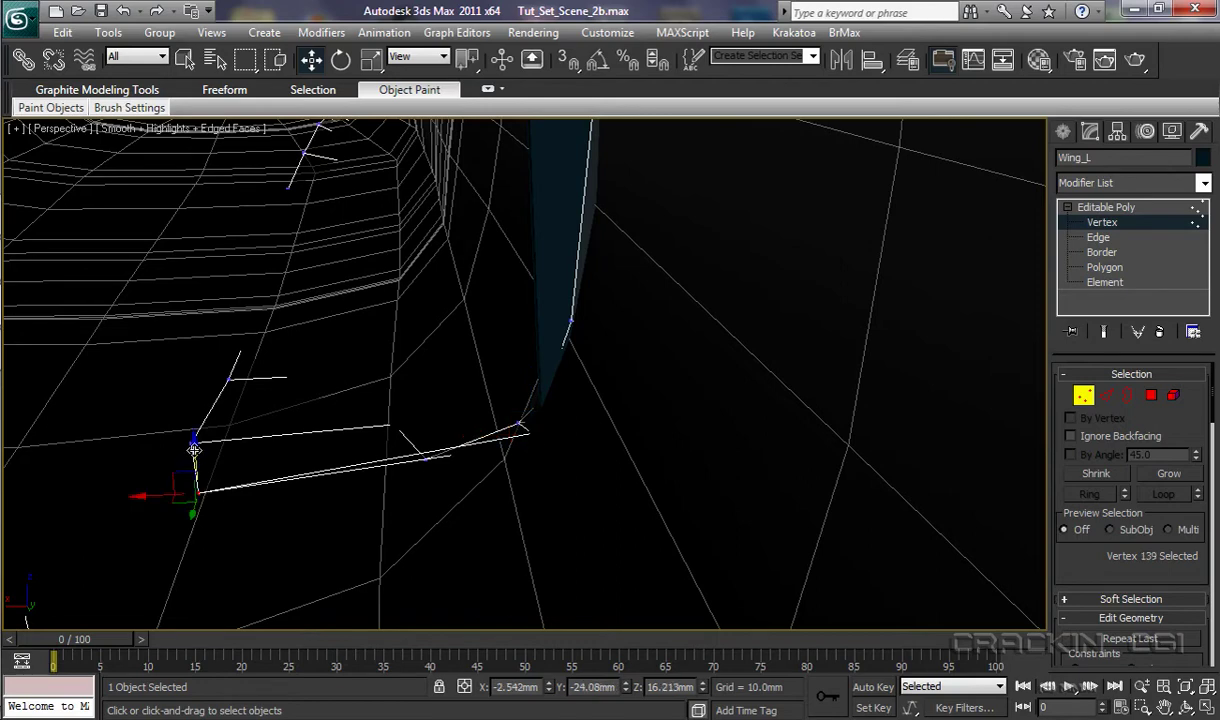
drag(194, 451, 240, 570)
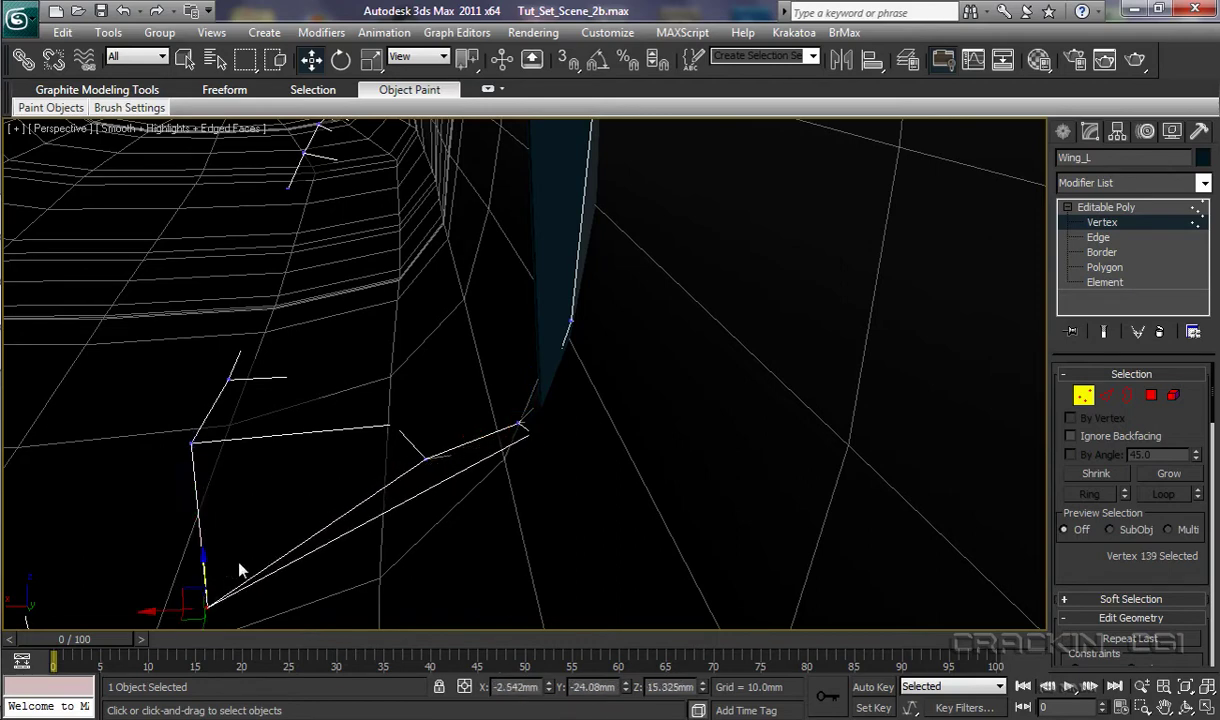
alt+middle_drag(240, 570, 348, 427)
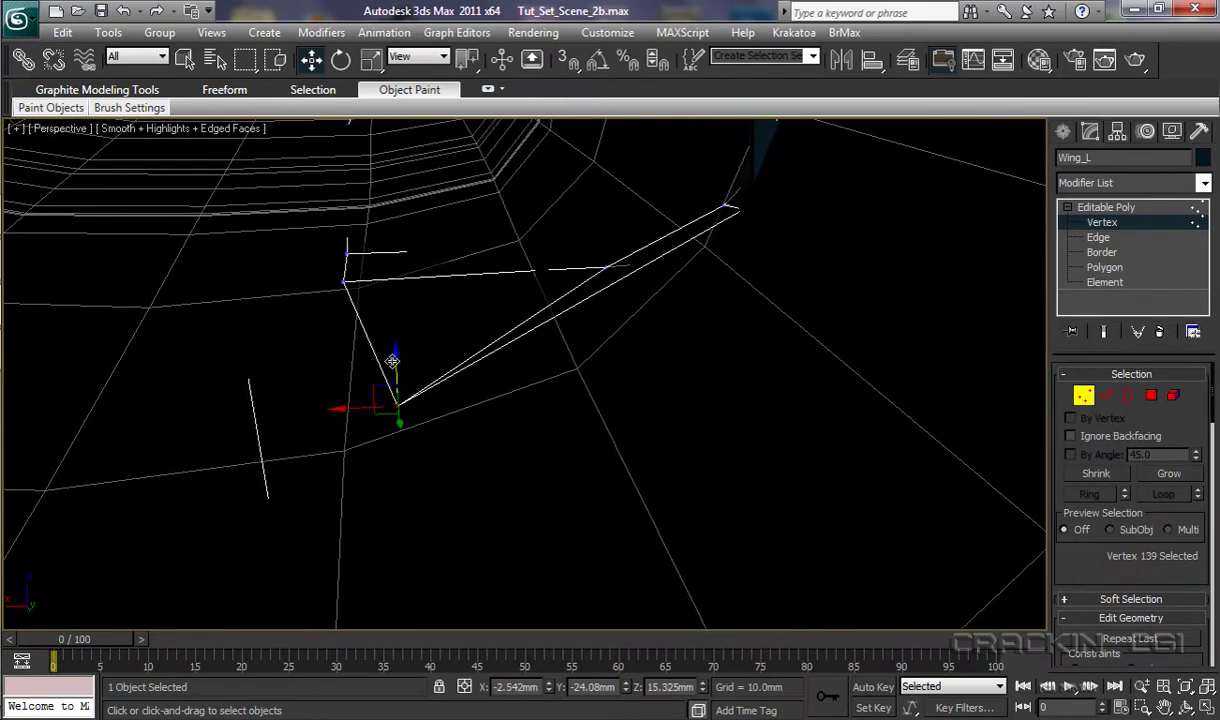
drag(395, 356, 411, 404)
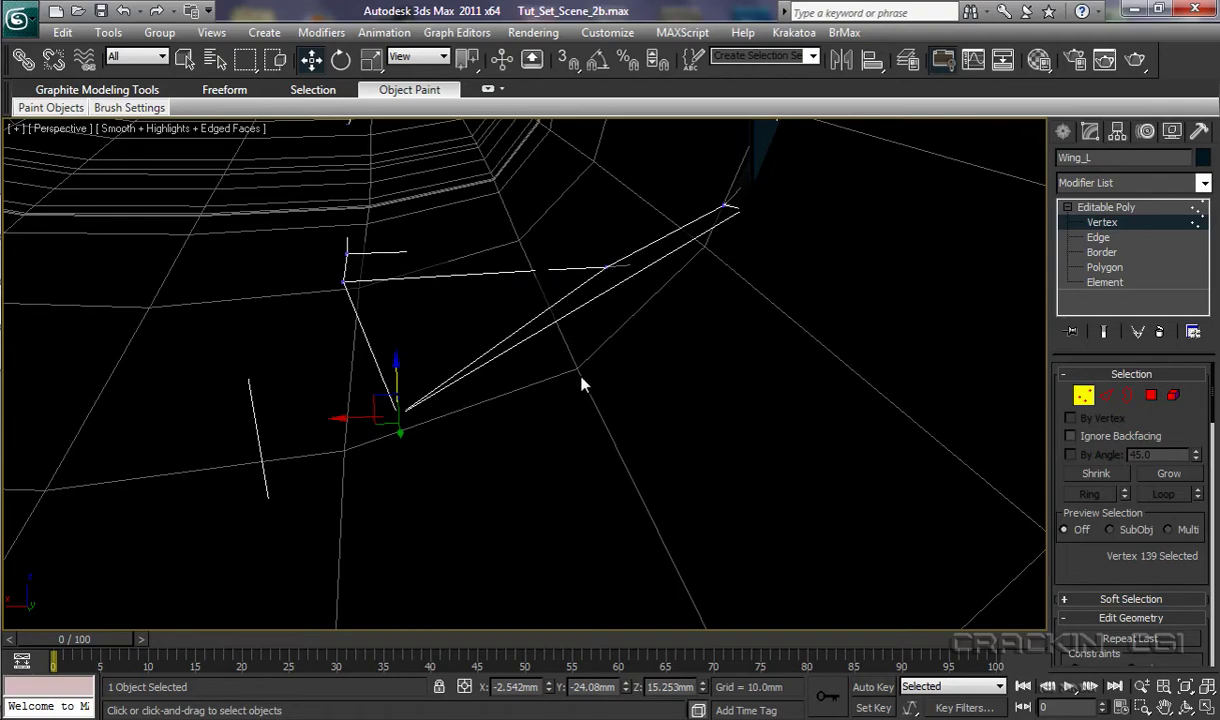
alt+middle_drag(587, 388, 467, 372)
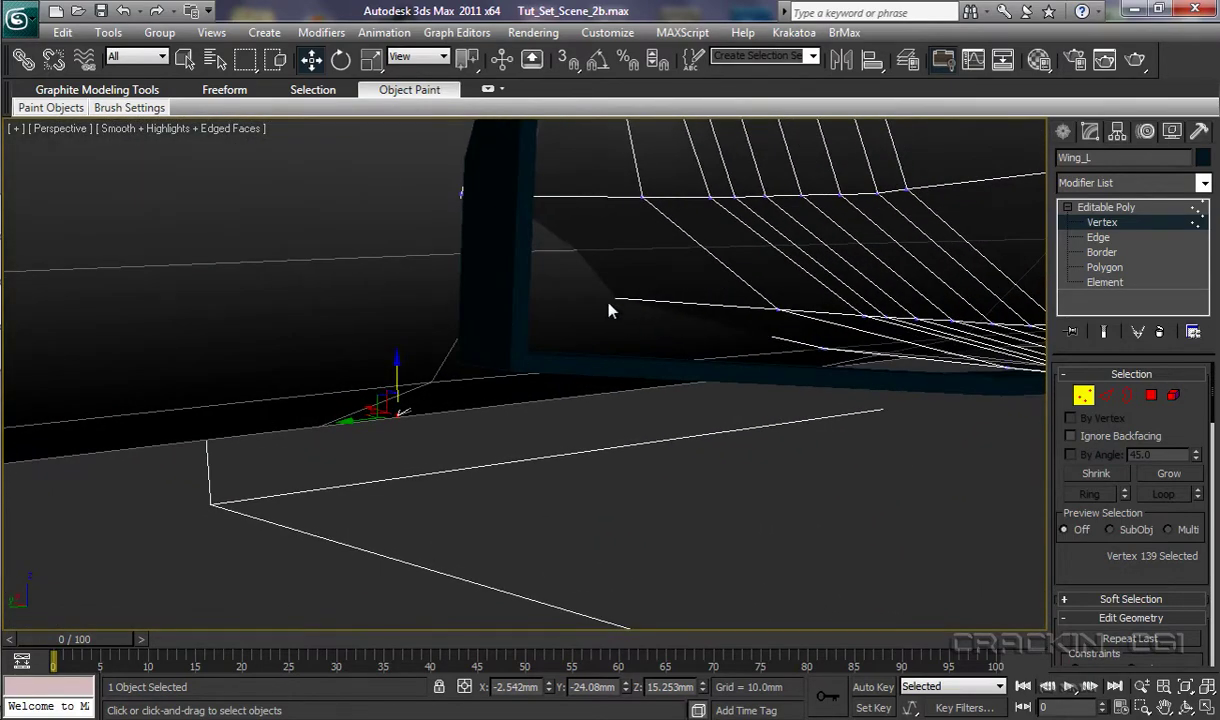
alt+middle_drag(629, 324, 610, 349)
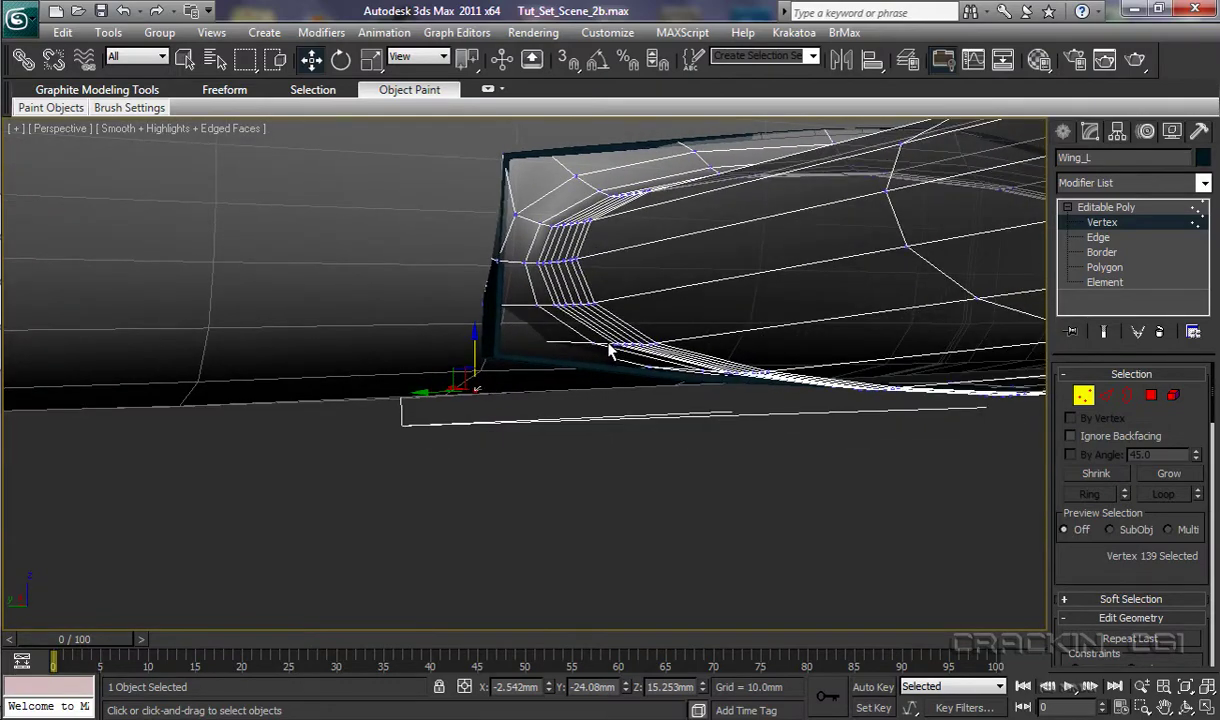
alt+middle_drag(587, 376, 740, 405)
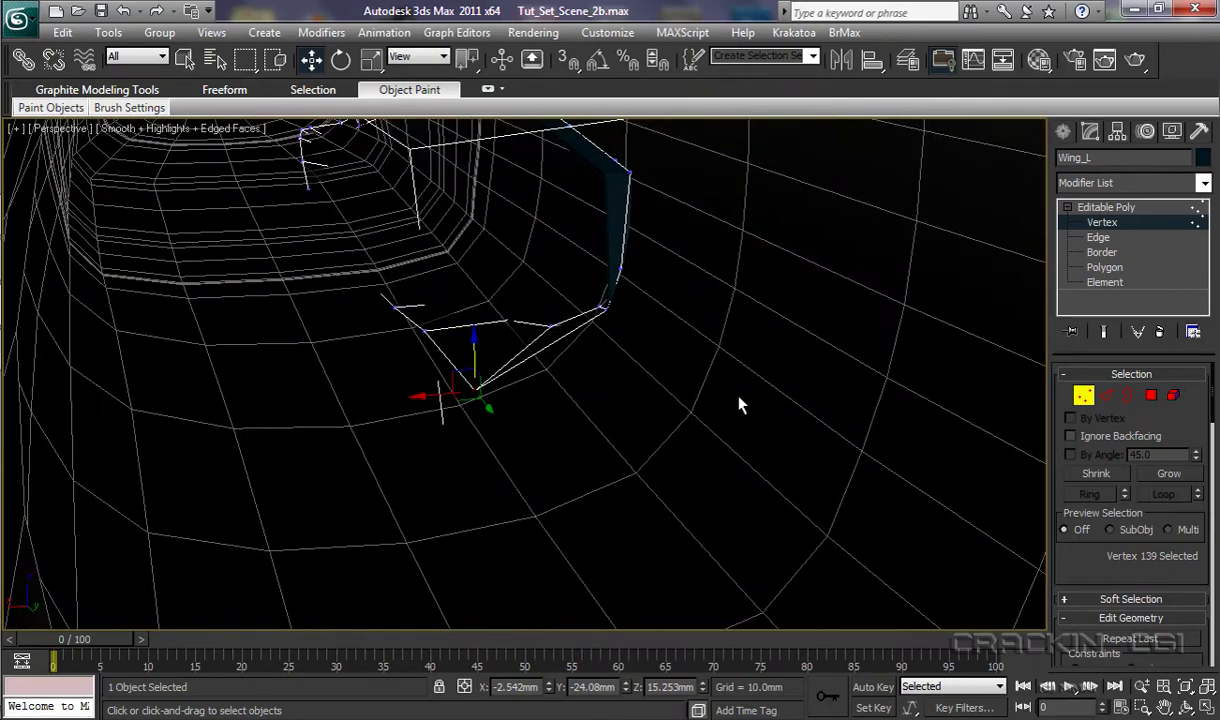
scroll(561, 400, up, 4)
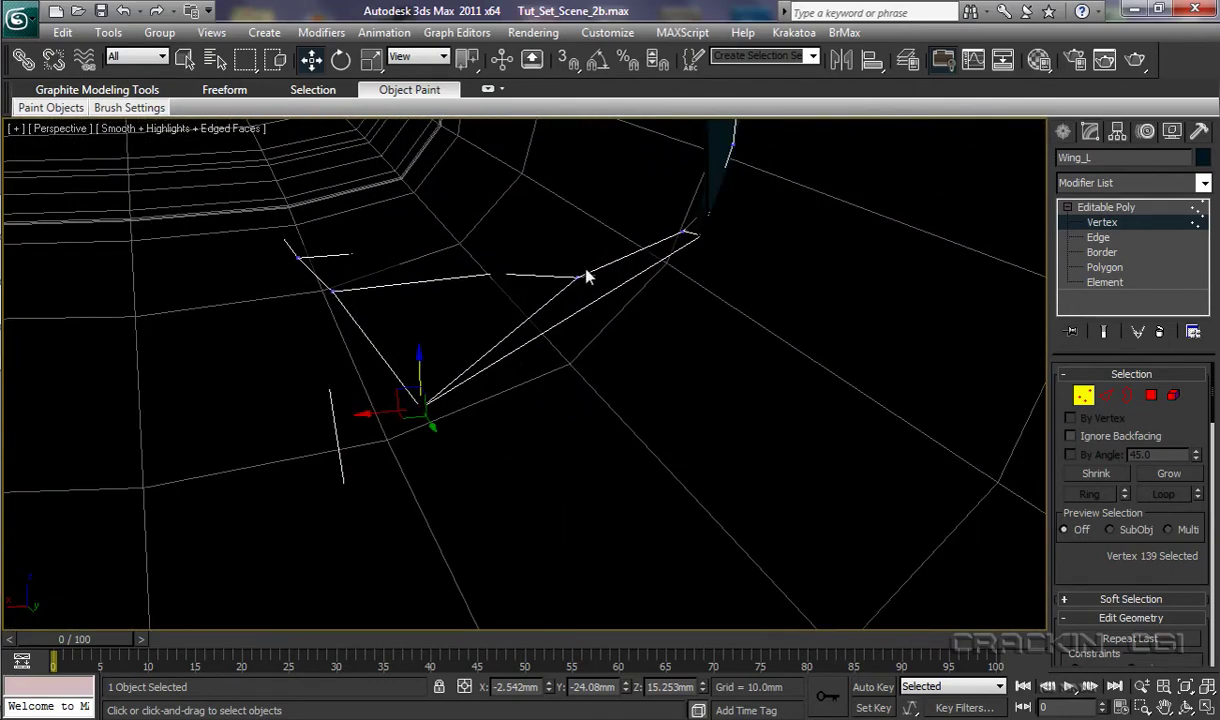
Step: Lower root vertex 557 onto the fuselage surface, to about Z 15.975mm
click(577, 277)
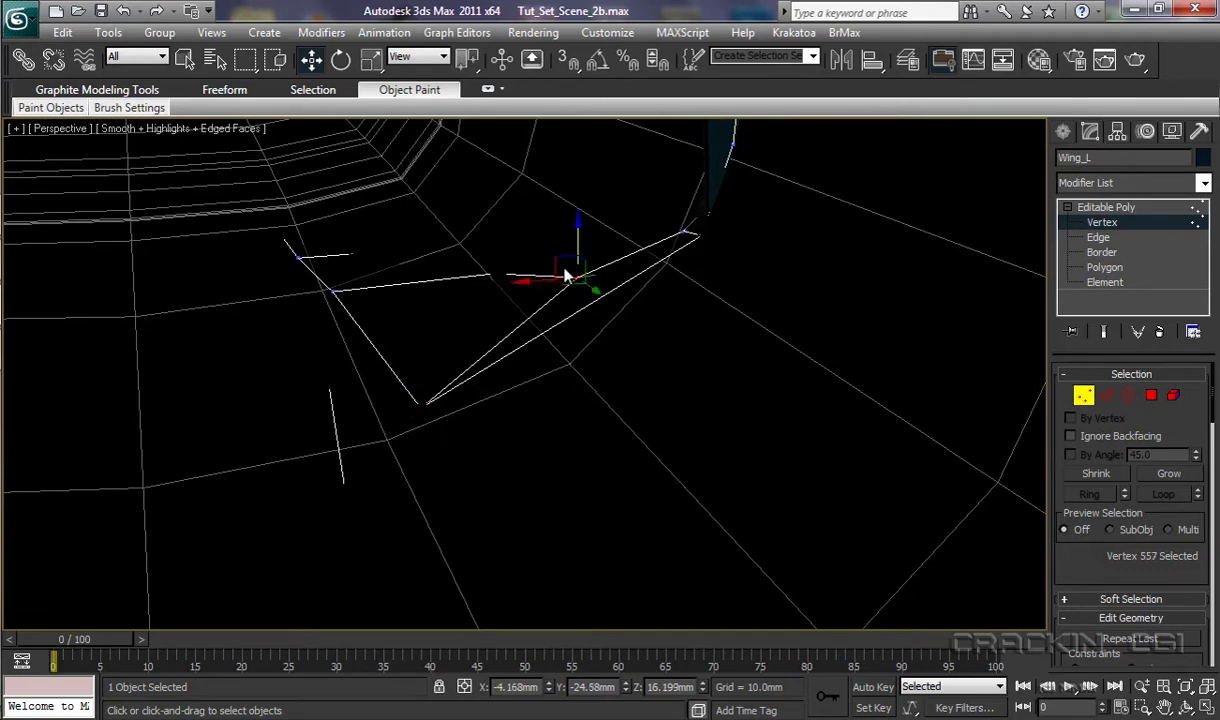
drag(580, 234, 585, 374)
alt+middle_drag(585, 374, 503, 335)
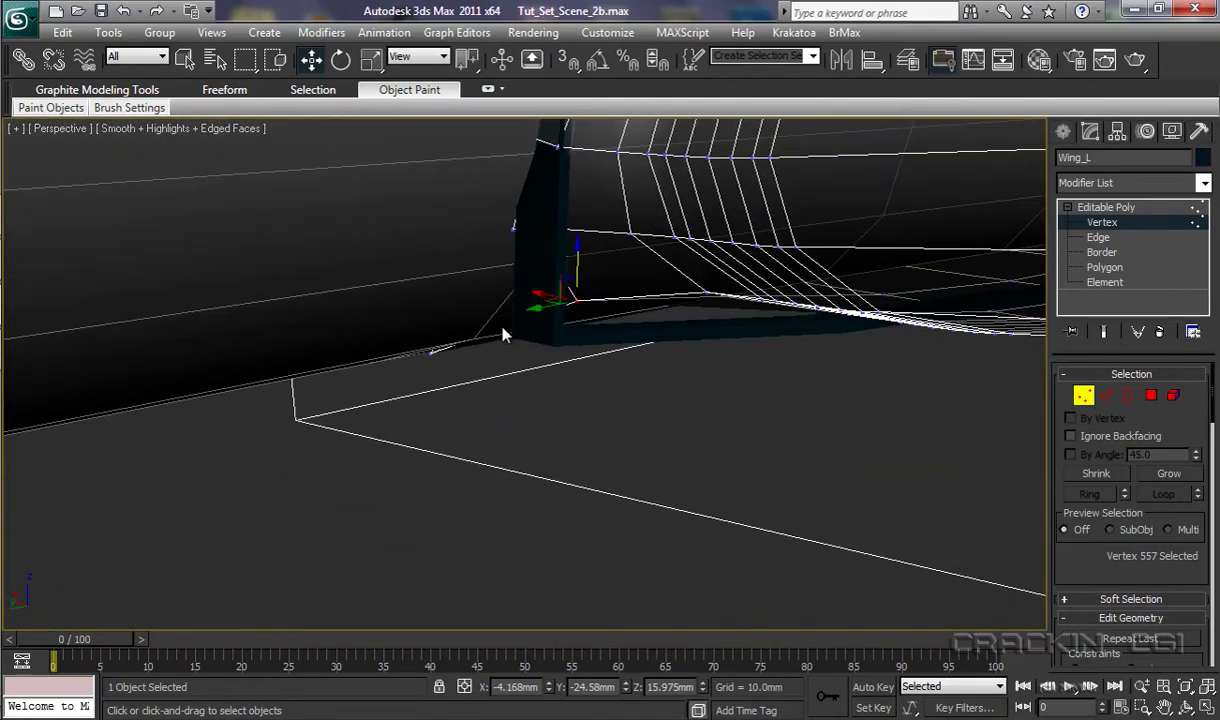
Step: Lower vertex 557 a little further and slide it slightly along Y
drag(578, 248, 610, 375)
alt+middle_drag(610, 375, 547, 356)
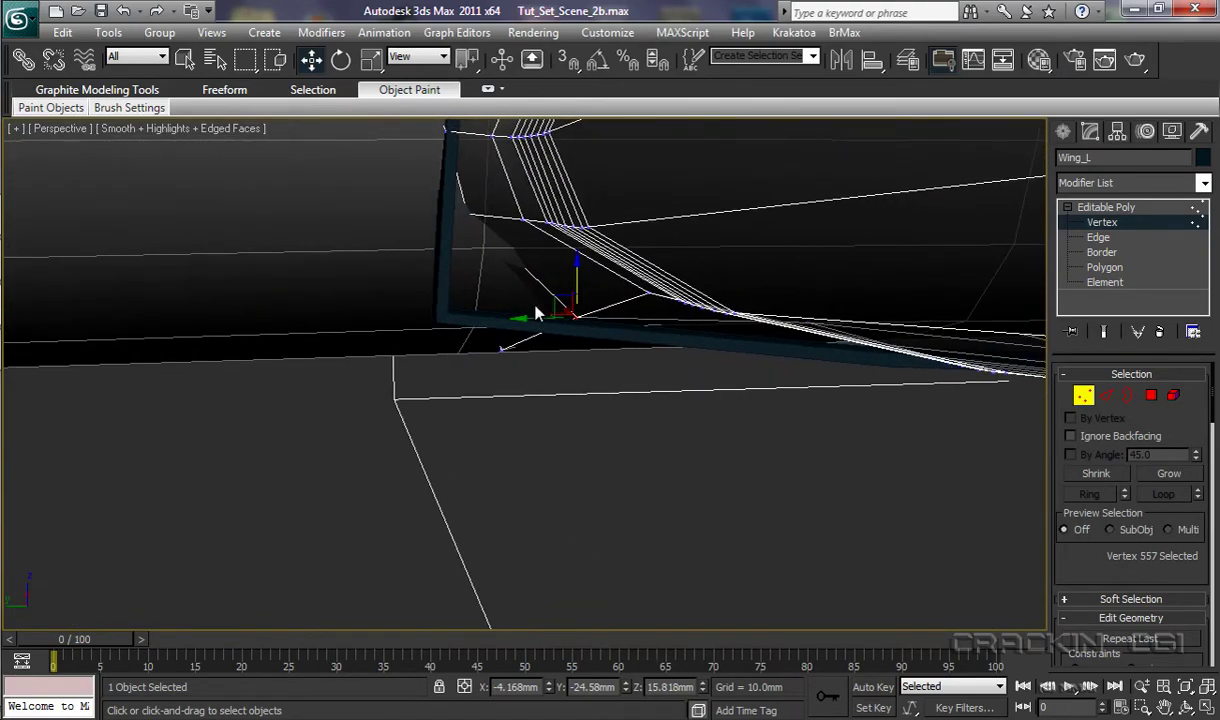
drag(521, 320, 490, 327)
alt+middle_drag(490, 327, 690, 360)
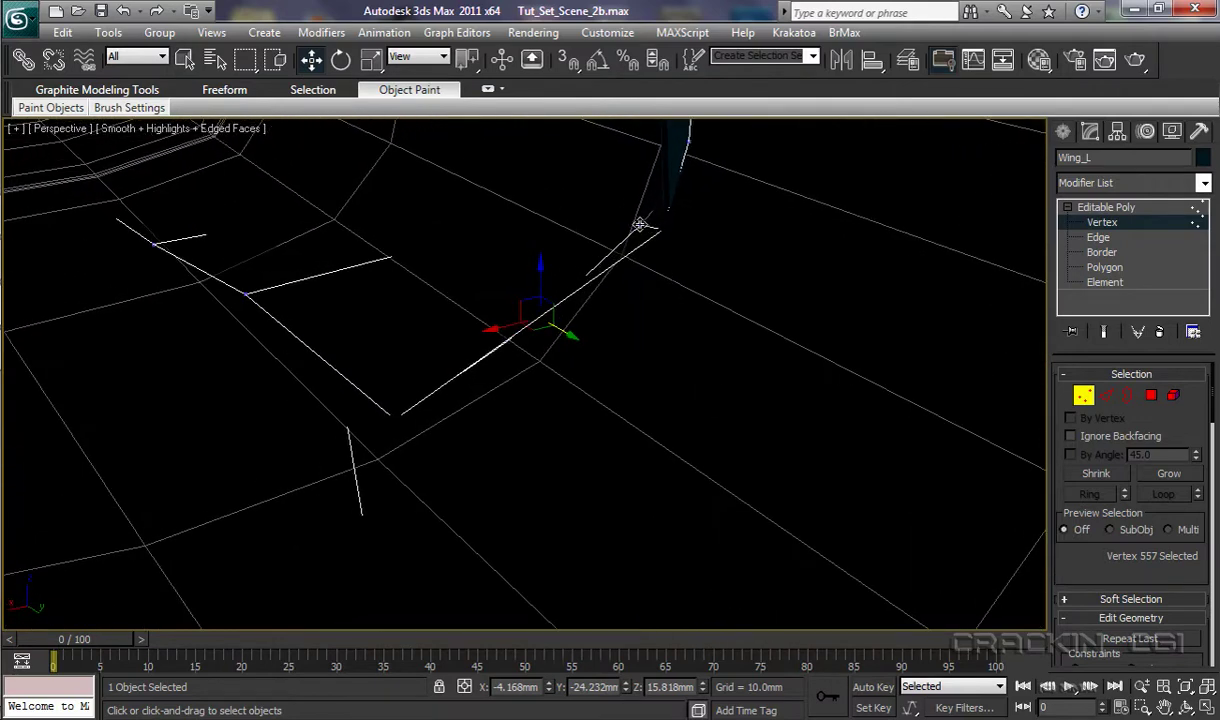
Step: Move vertex 279 along X, down and sideways to X -4.07, Y -23.25, Z 15.977mm
click(639, 224)
drag(598, 234, 629, 264)
alt+middle_drag(629, 264, 396, 258)
scroll(397, 254, up, 2)
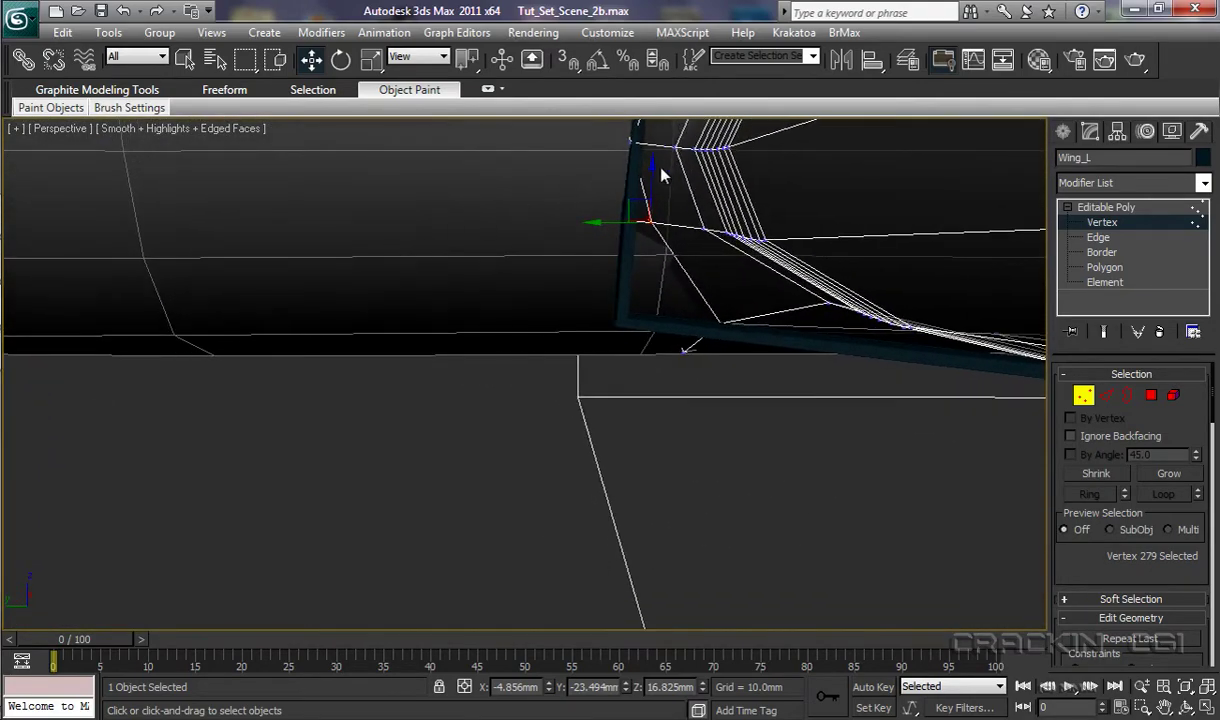
drag(653, 162, 569, 323)
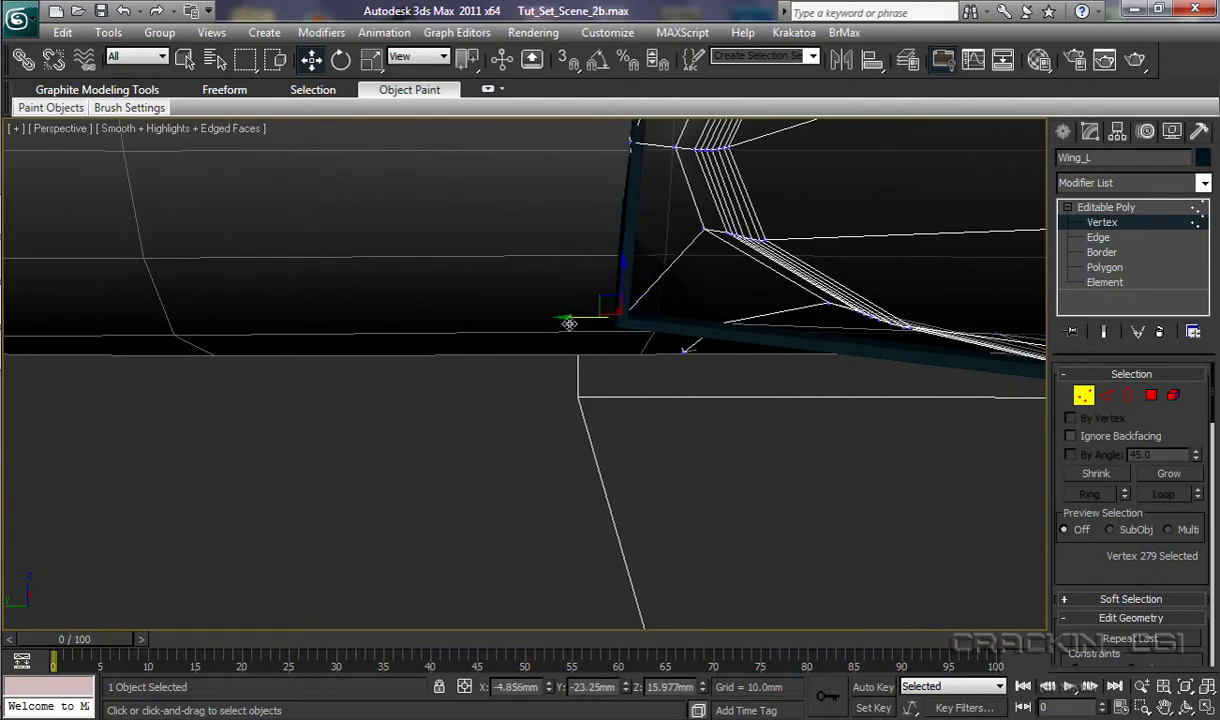
alt+middle_drag(595, 350, 640, 245)
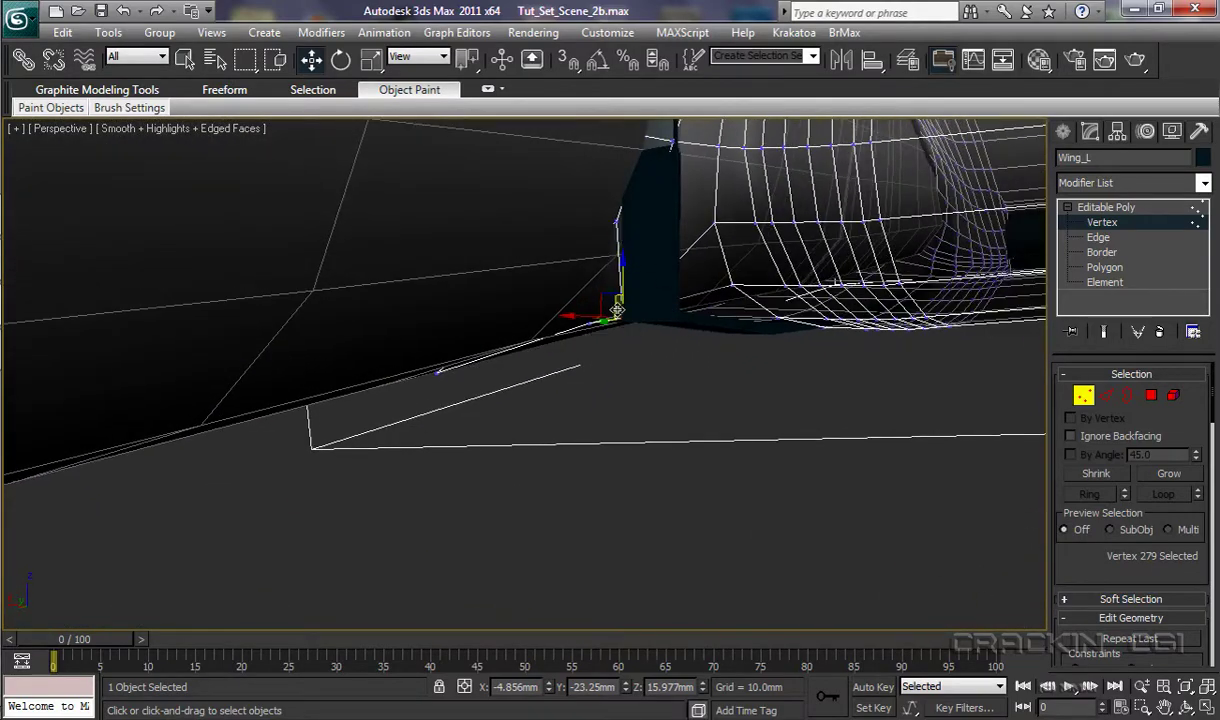
drag(589, 318, 510, 311)
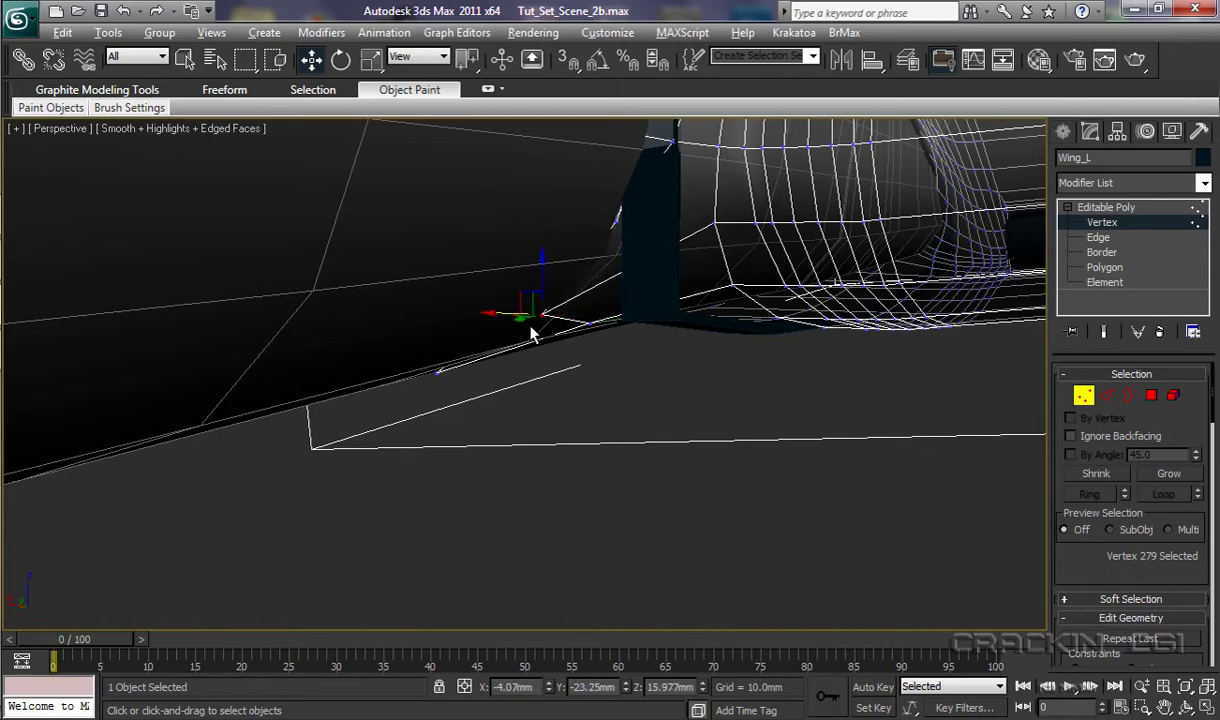
alt+middle_drag(530, 335, 466, 260)
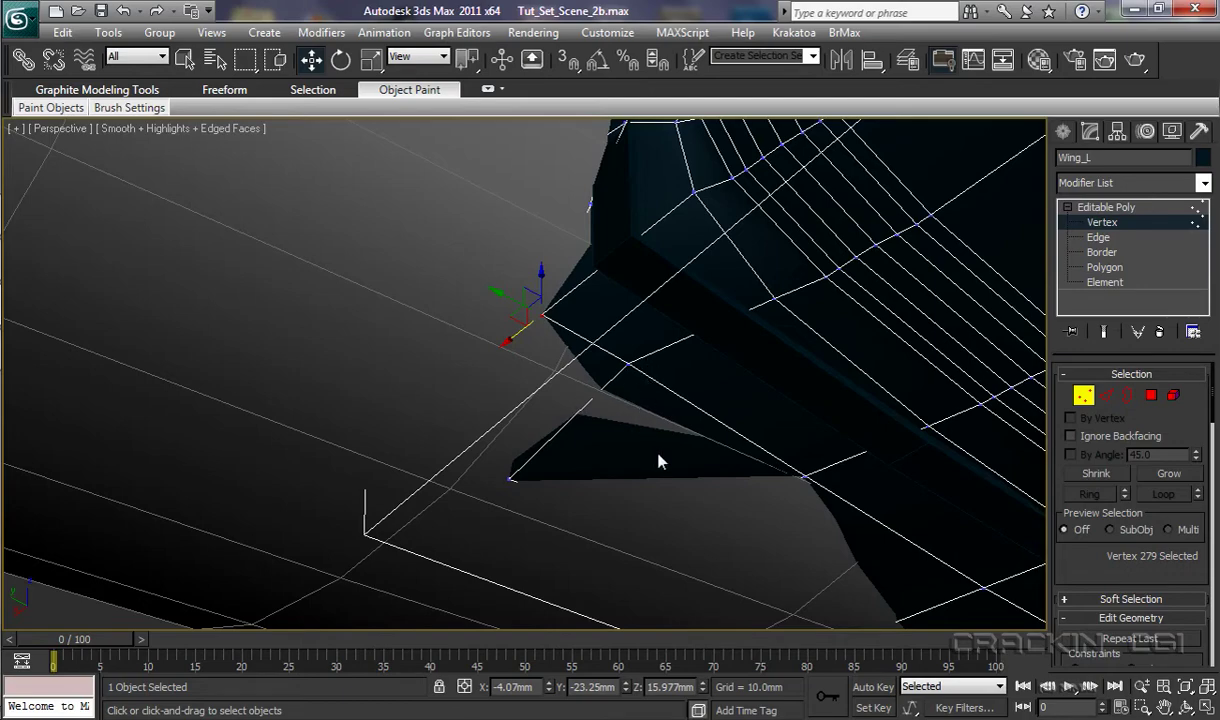
Step: Lower a vertex on the wing's edge slightly, then clear the selection
middle_drag(664, 469, 500, 325)
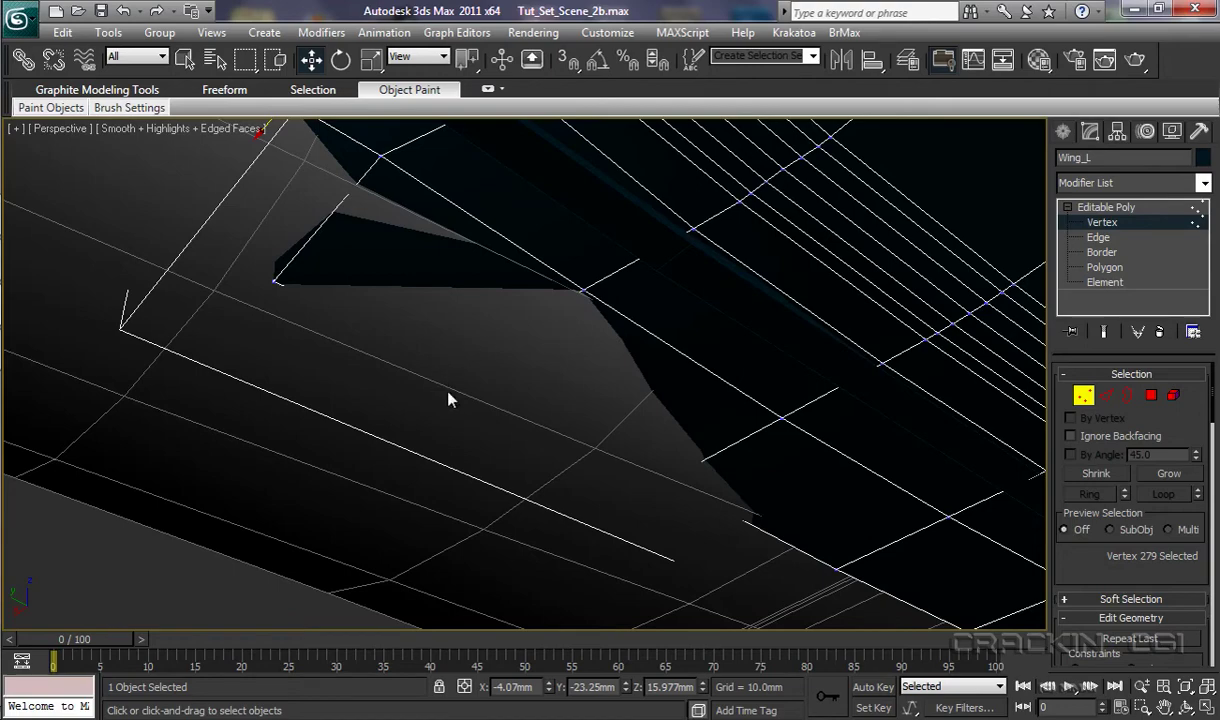
middle_drag(590, 447, 400, 321)
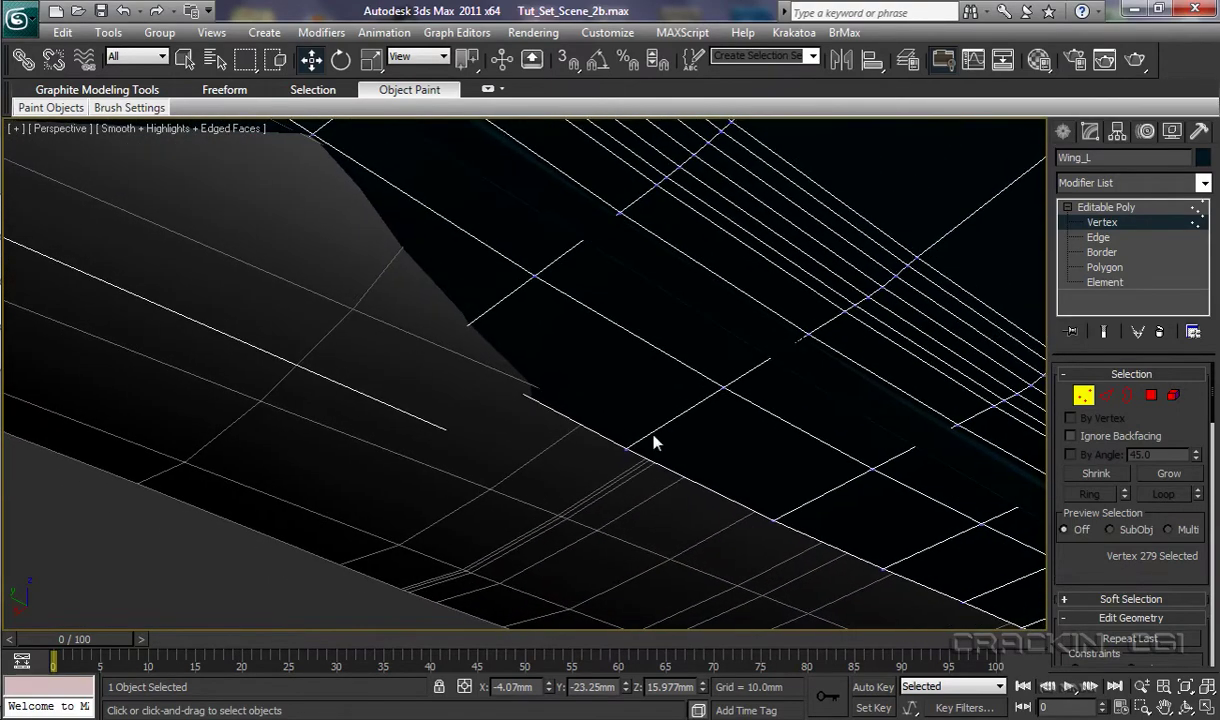
middle_drag(672, 438, 633, 537)
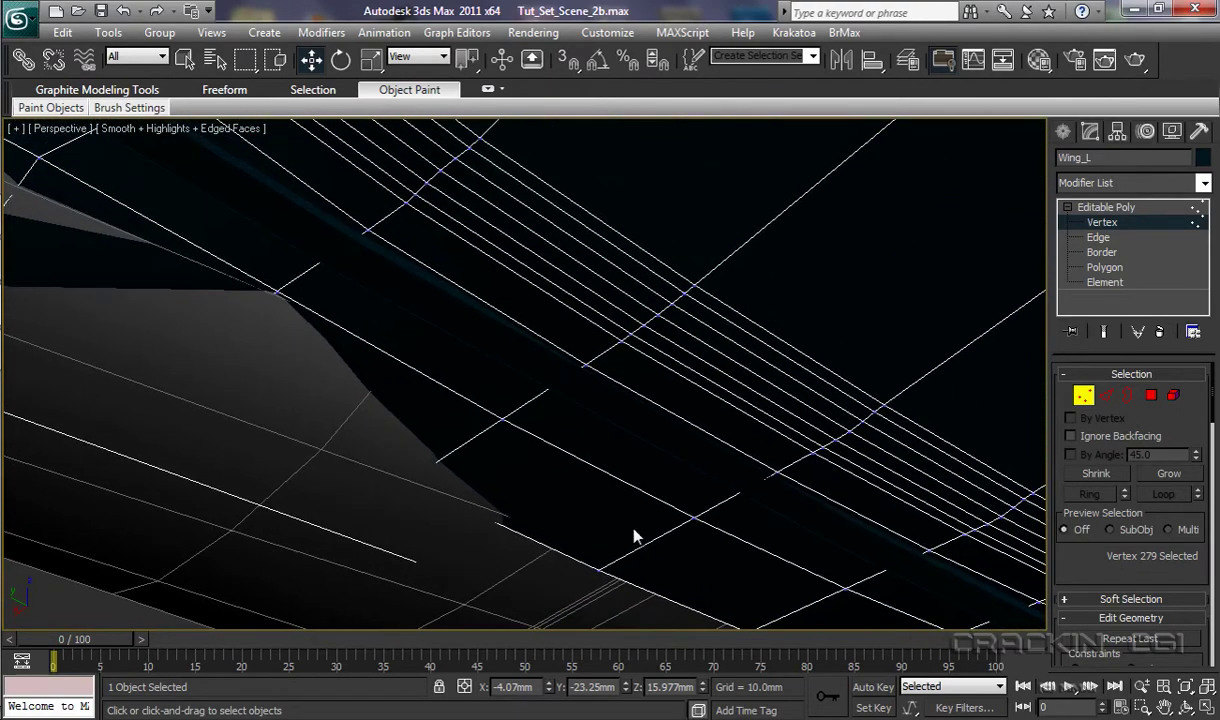
scroll(551, 473, down, 8)
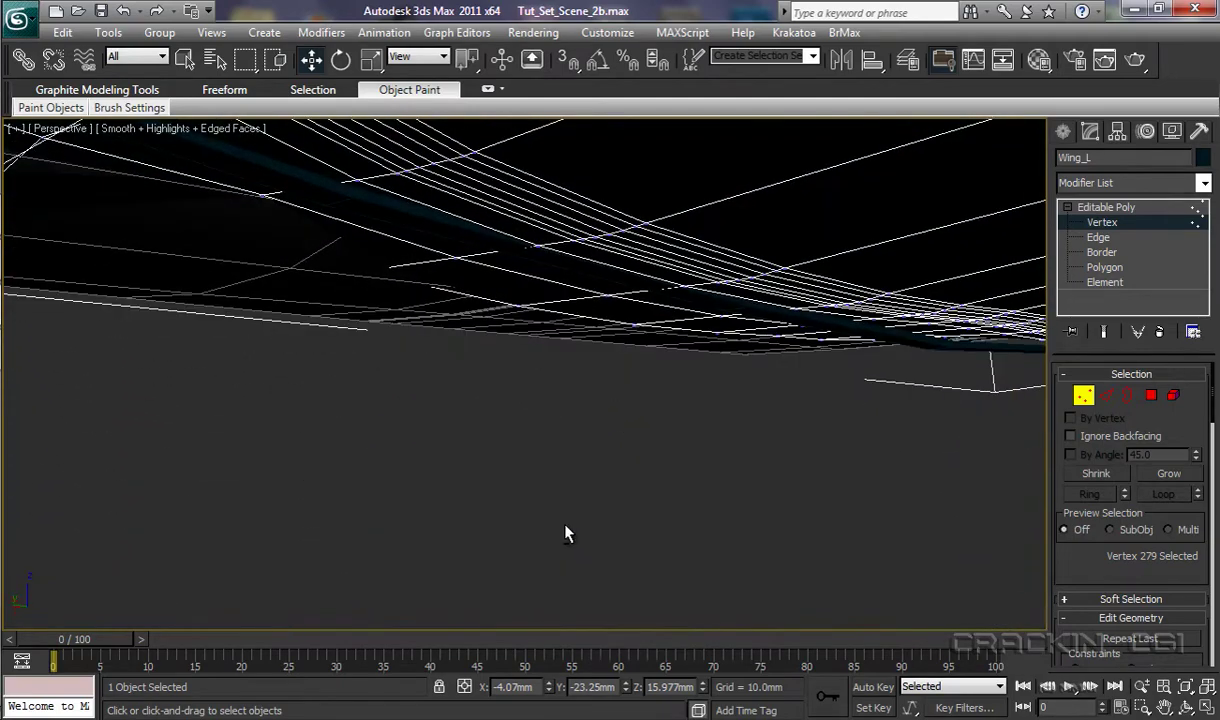
middle_drag(515, 380, 563, 486)
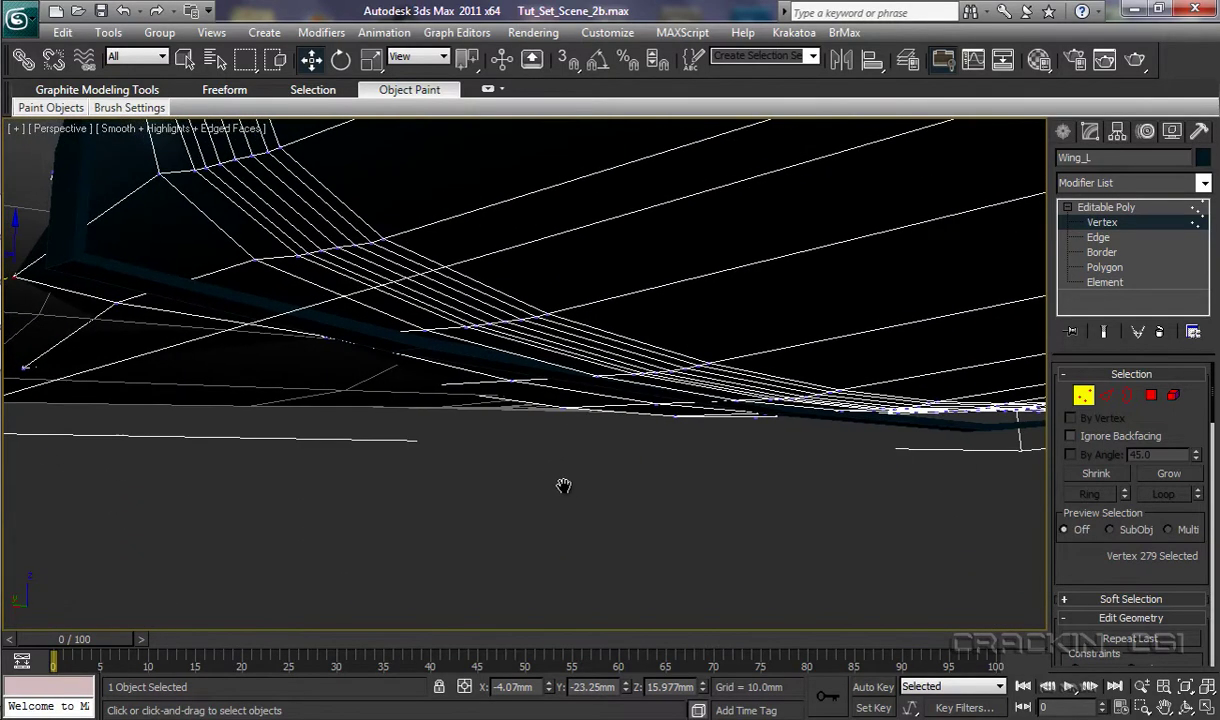
click(427, 330)
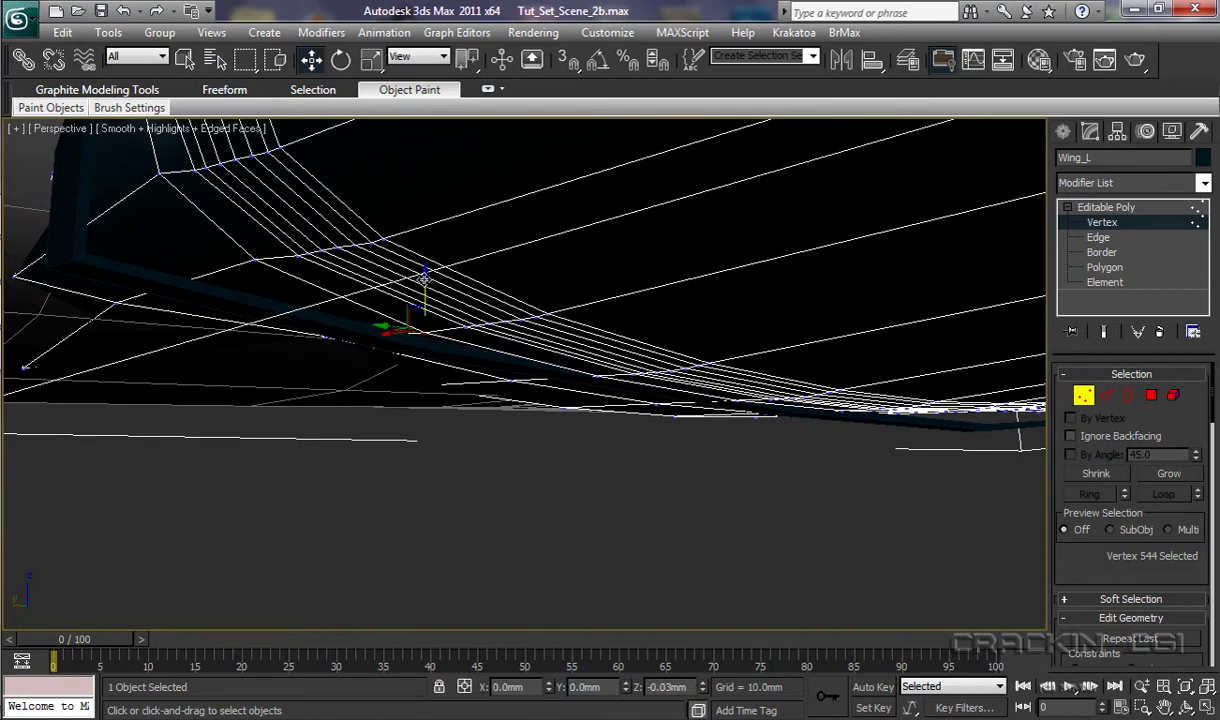
drag(424, 279, 424, 300)
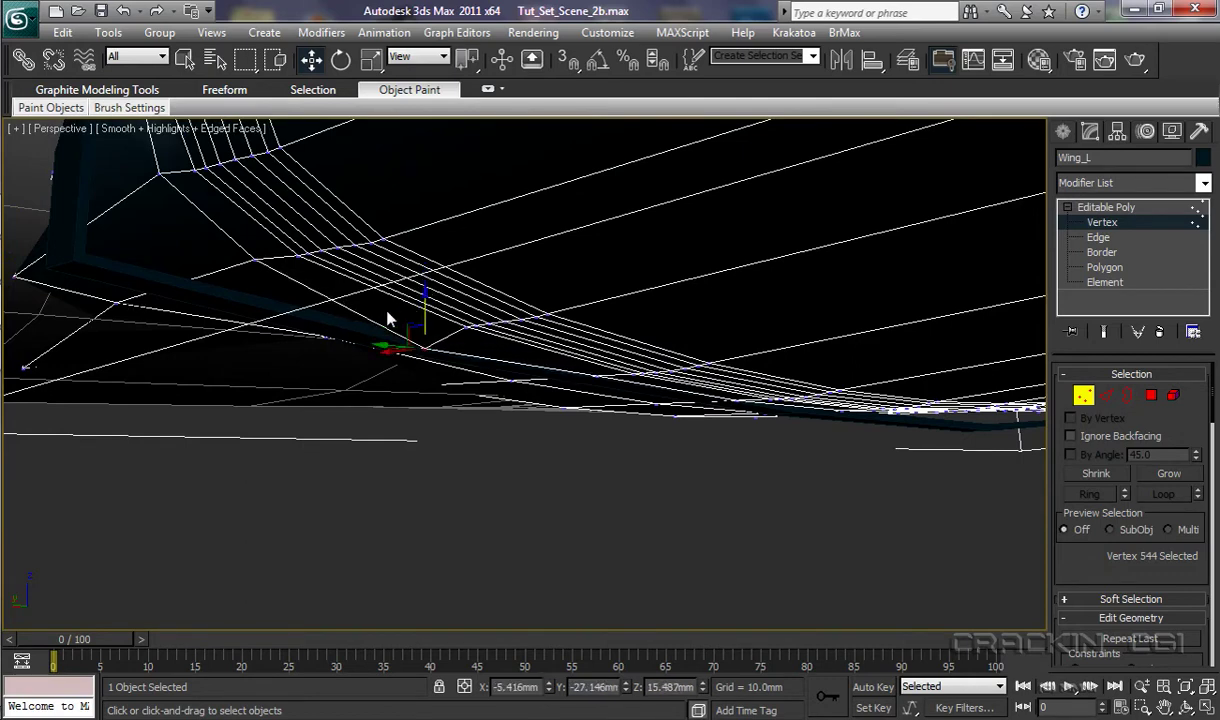
click(336, 308)
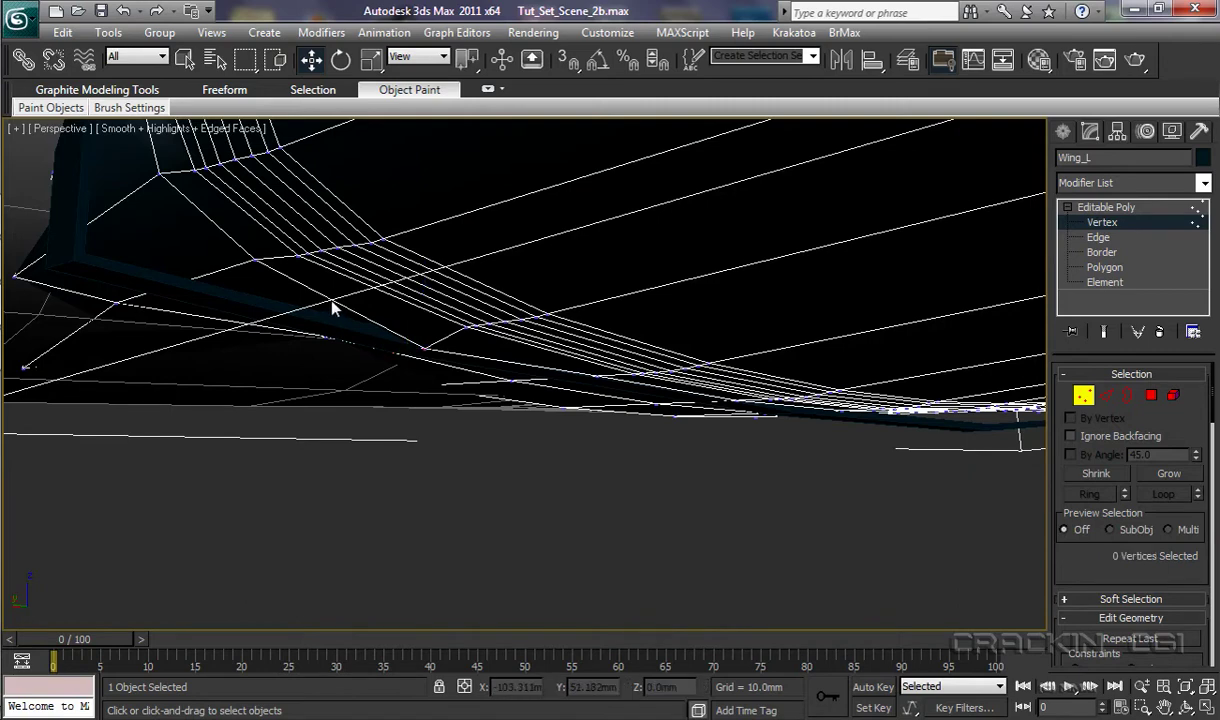
Step: Lower root vertex 125 to Z 15.779mm so it meets the fuselage
middle_drag(380, 398, 404, 446)
scroll(410, 452, up, 3)
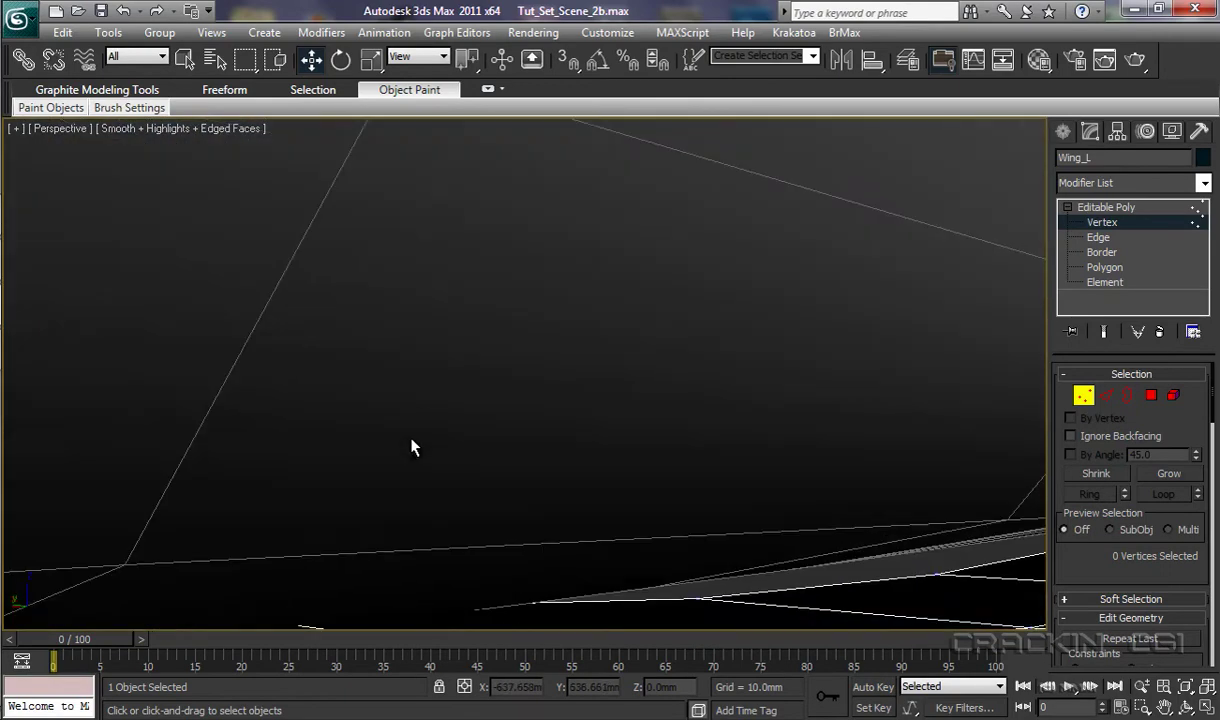
scroll(411, 450, down, 2)
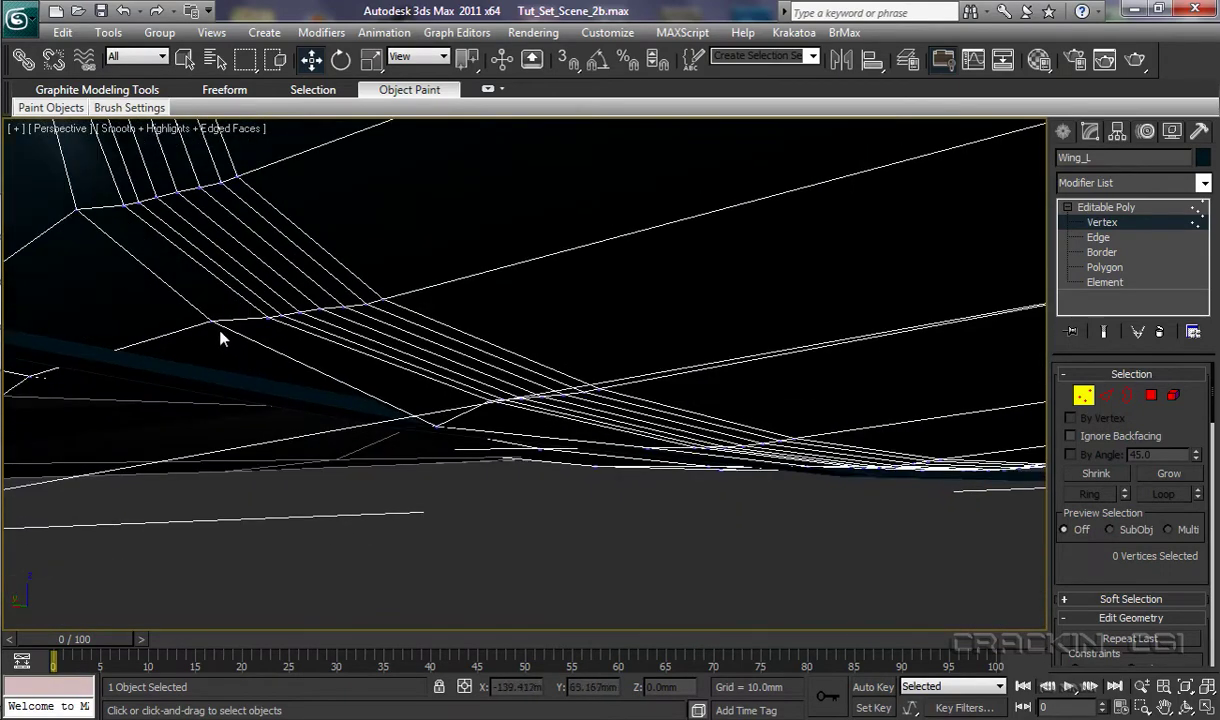
click(210, 323)
drag(210, 273, 266, 347)
alt+middle_drag(268, 365, 340, 378)
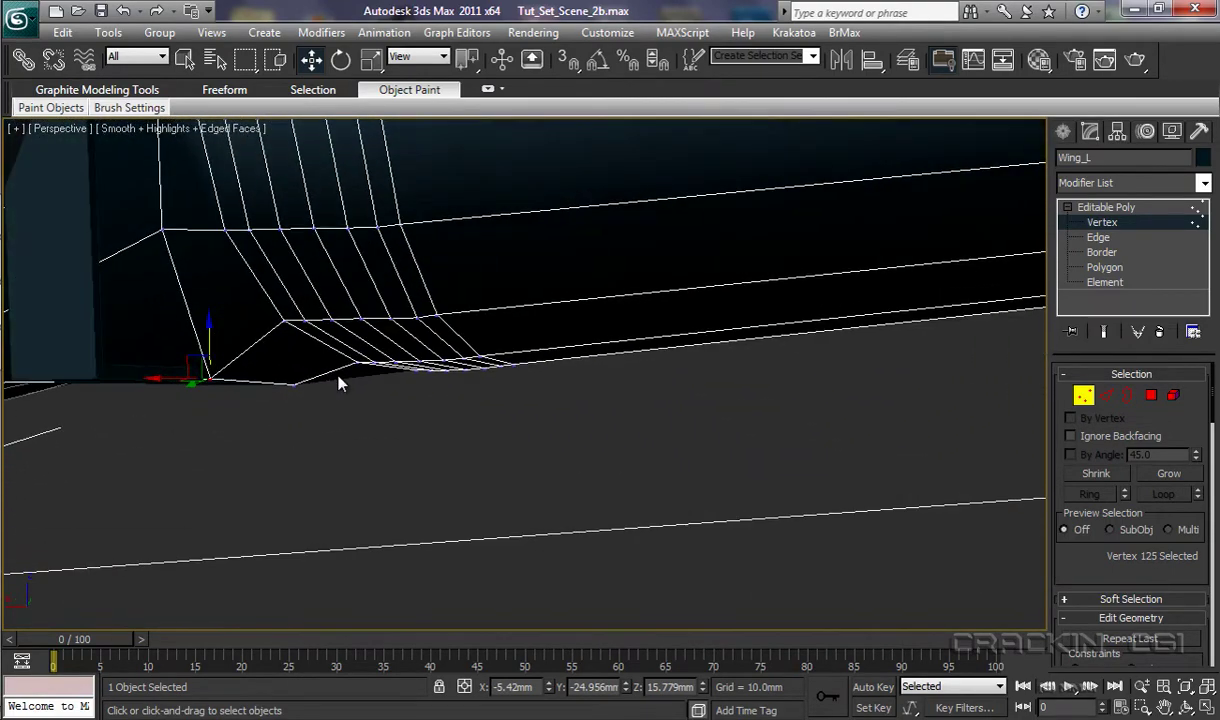
Step: Lower the wing-root corner vertex slightly on Z
click(162, 230)
drag(161, 176, 100, 317)
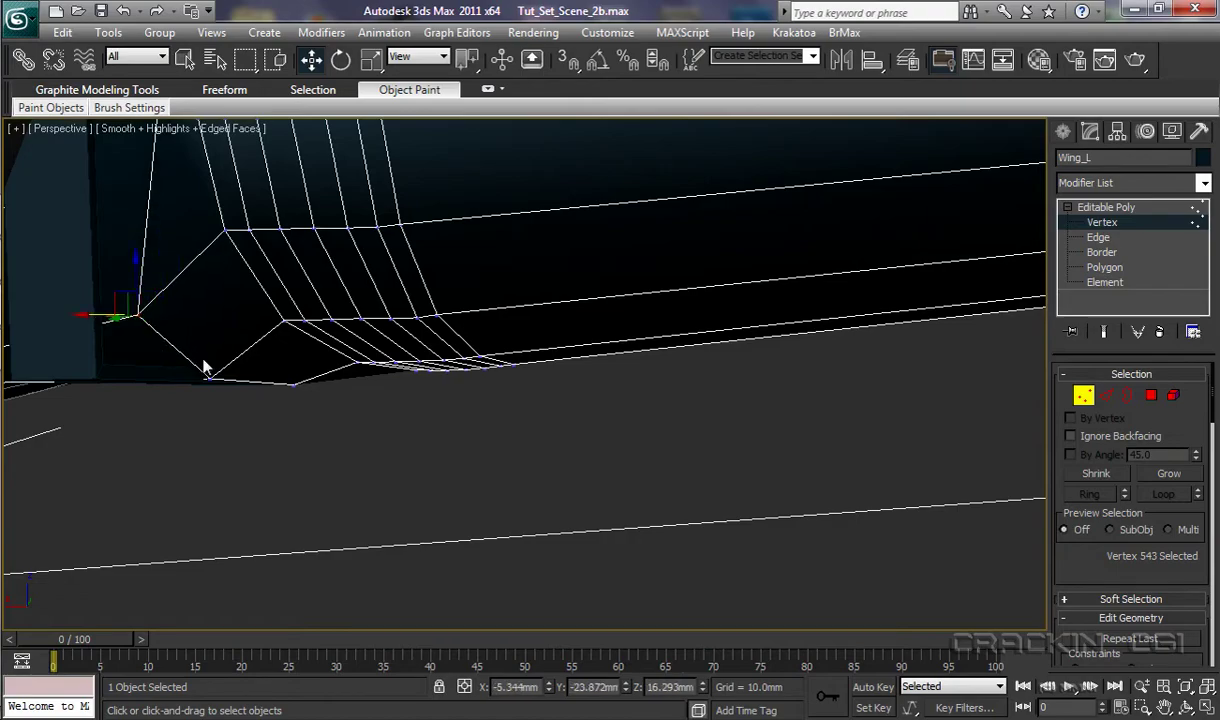
alt+middle_drag(203, 361, 112, 323)
Step: Raise vertex 125 slightly, then reselect the corner vertex
click(300, 409)
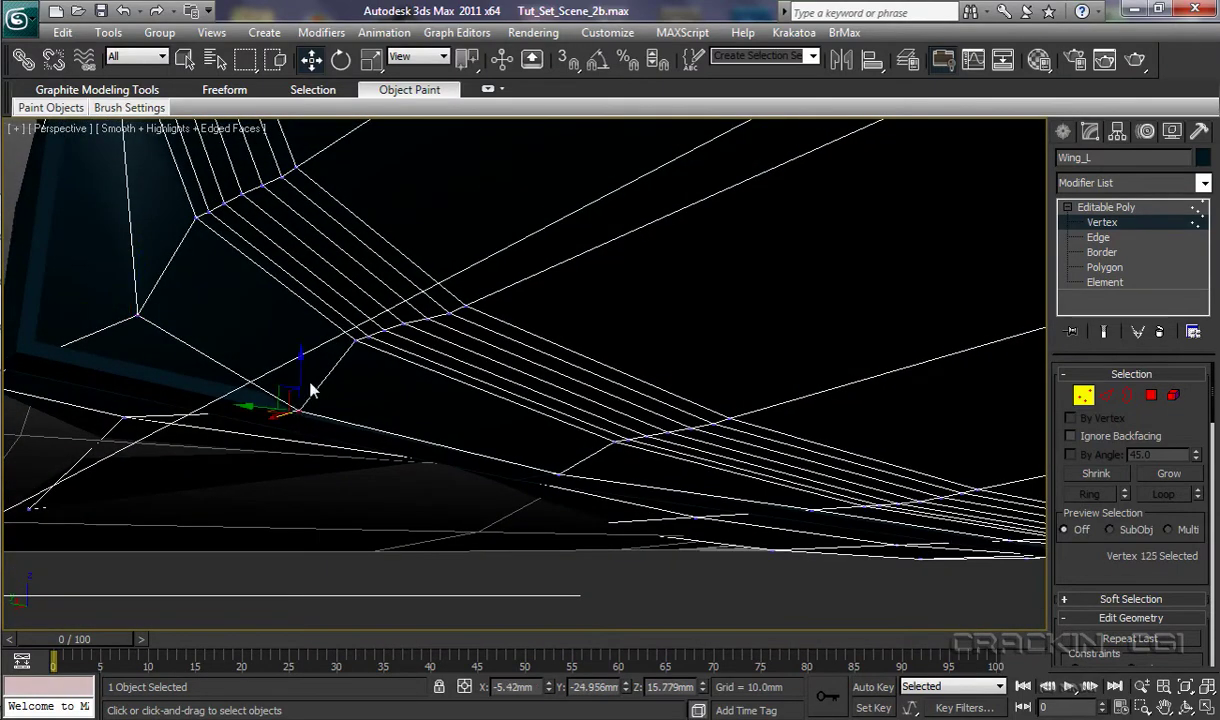
drag(302, 357, 304, 314)
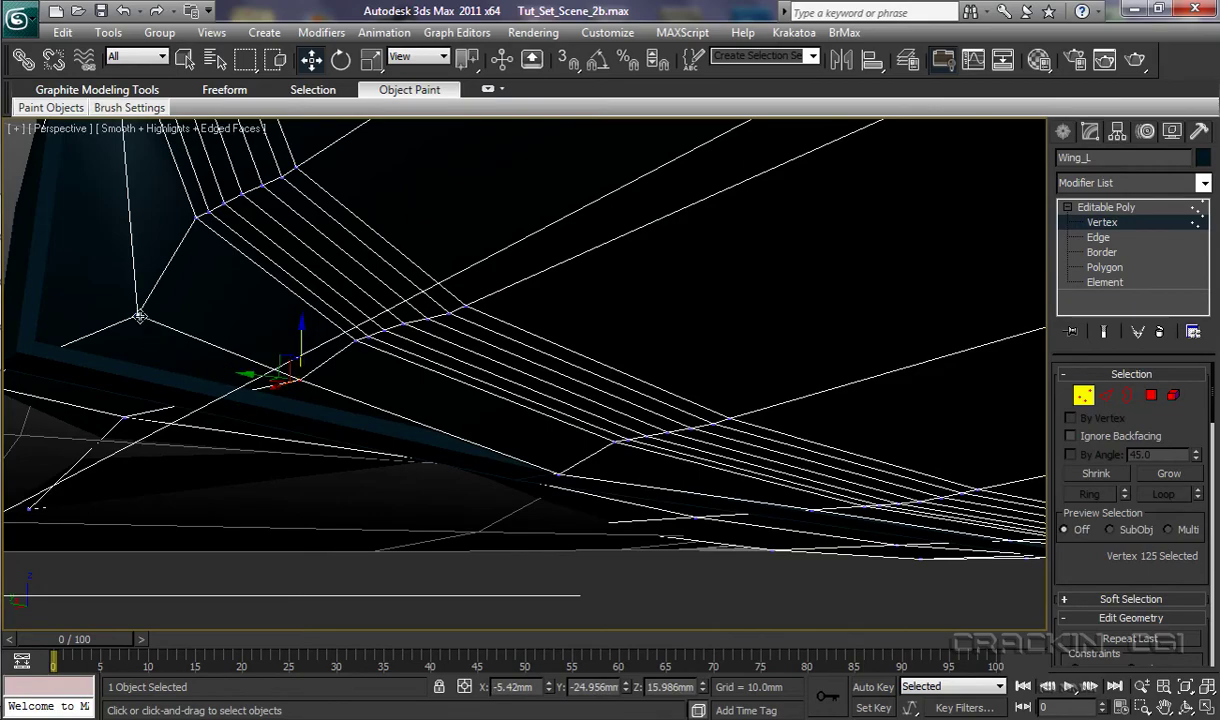
click(140, 317)
alt+middle_drag(199, 387, 525, 423)
Step: Shift vertex 557 sideways along X and select the top vertex of the vertical edge
click(309, 385)
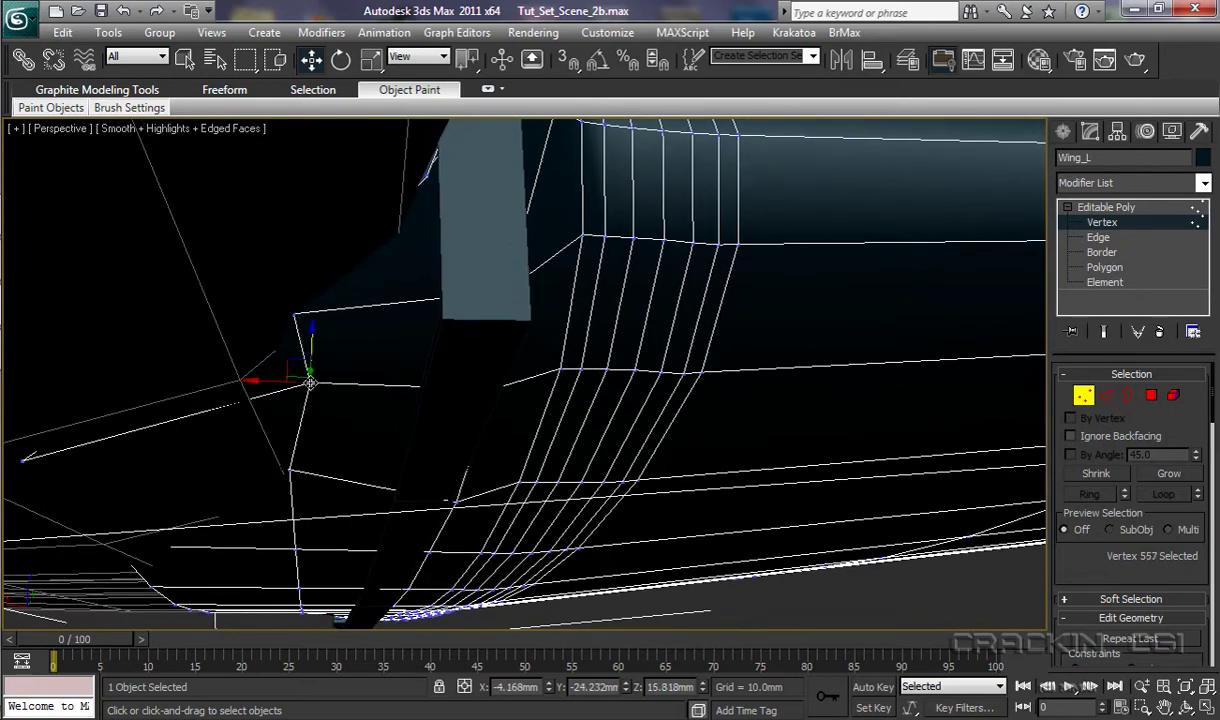
drag(262, 381, 243, 384)
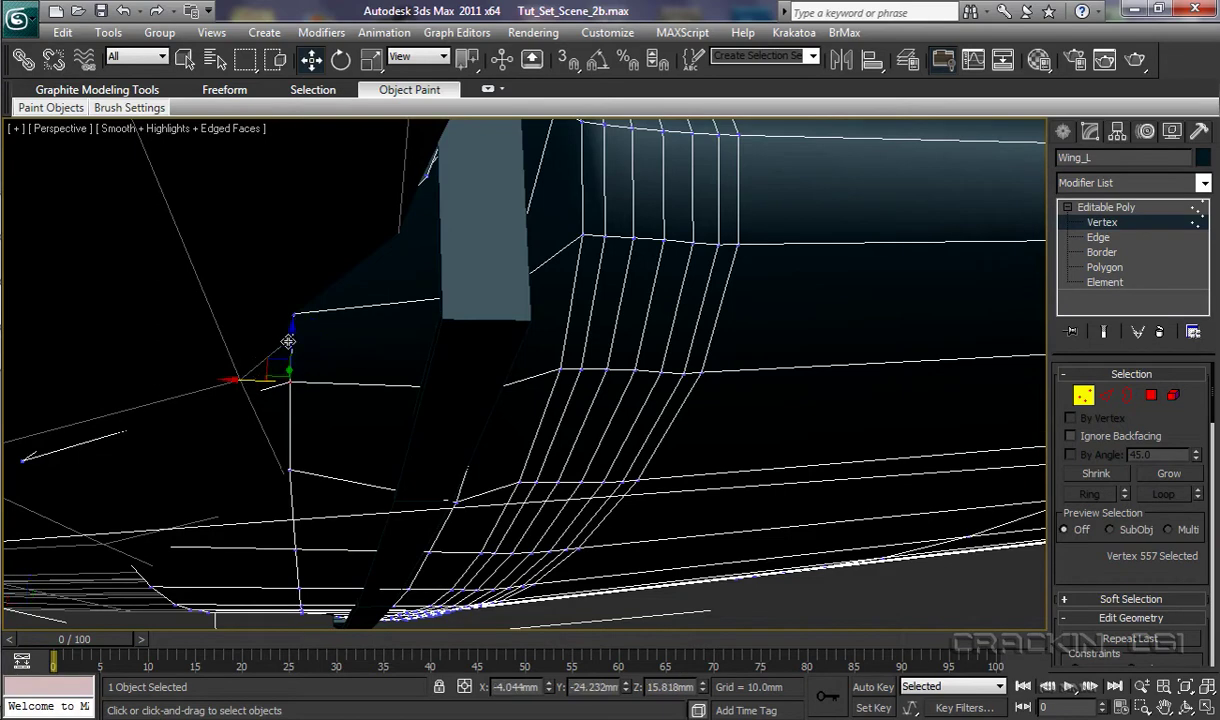
click(294, 318)
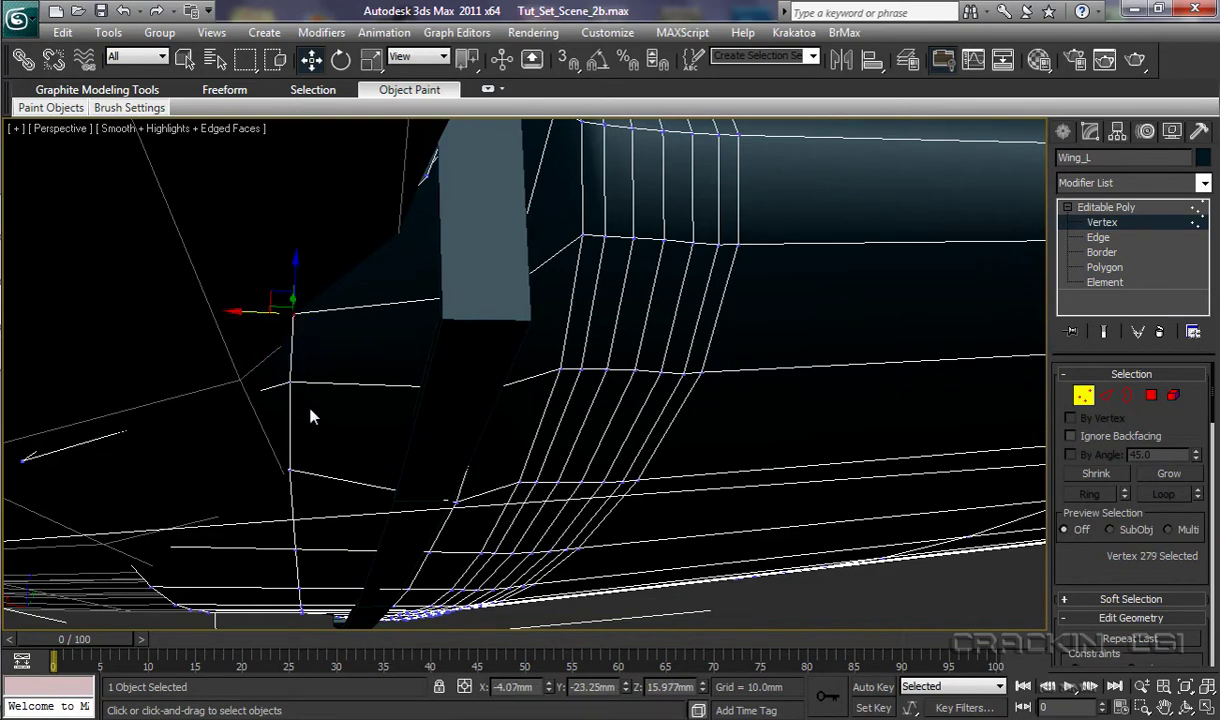
alt+middle_drag(308, 416, 443, 508)
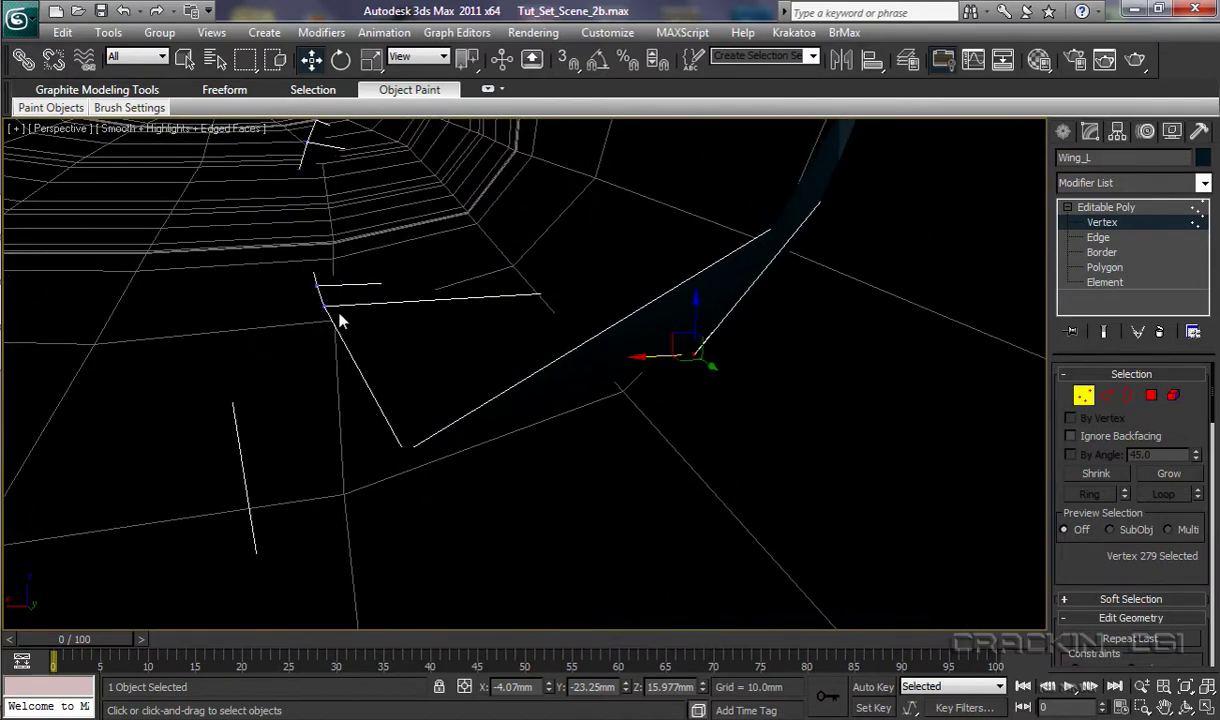
Step: Lower the first two wing-end vertices slightly on Z
click(318, 292)
drag(320, 257, 335, 398)
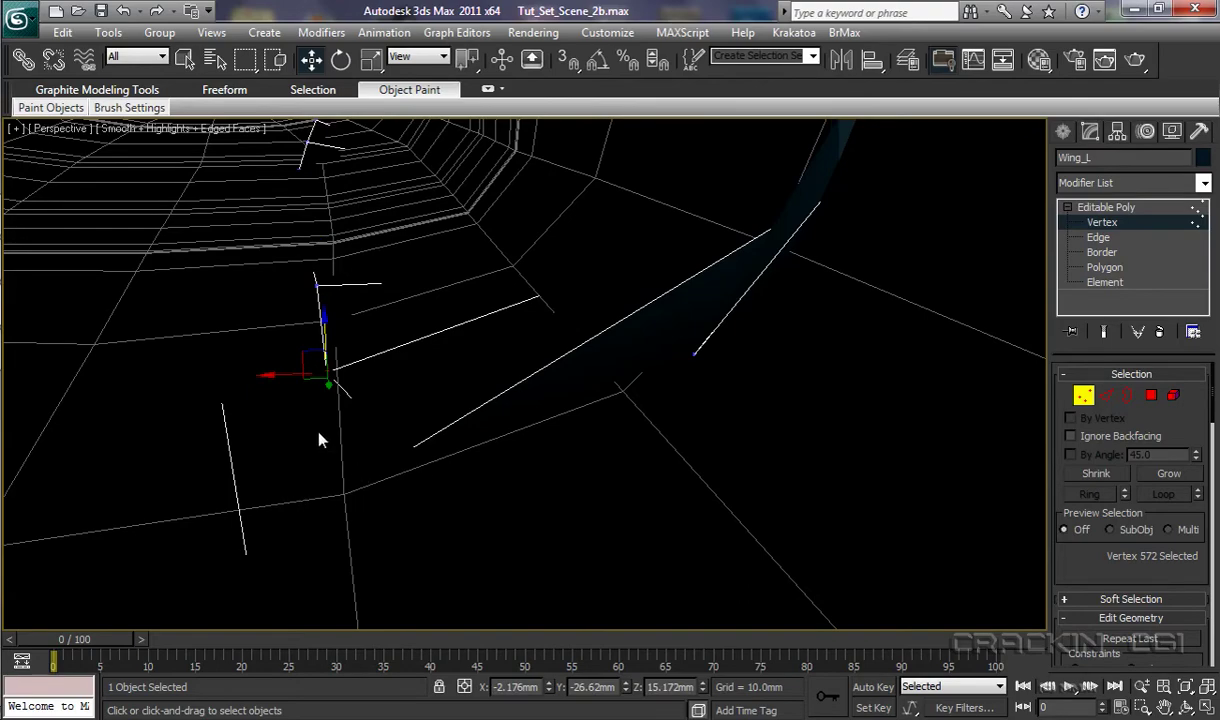
alt+middle_drag(352, 323, 400, 469)
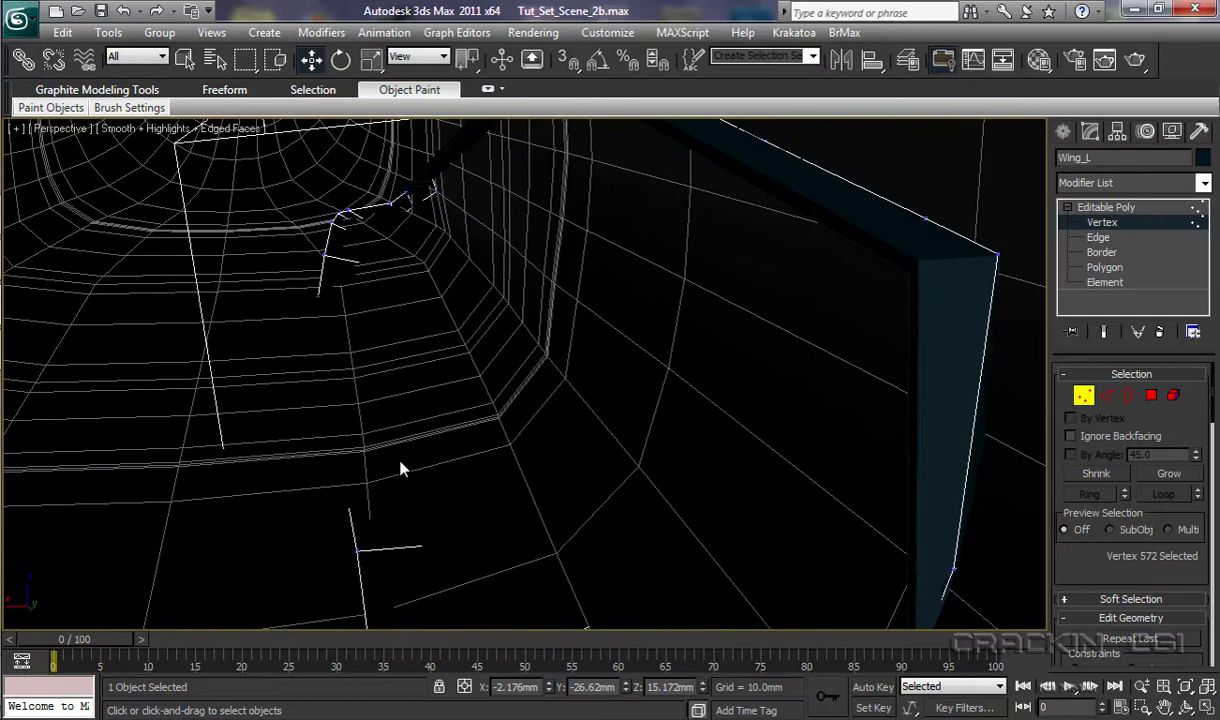
click(326, 256)
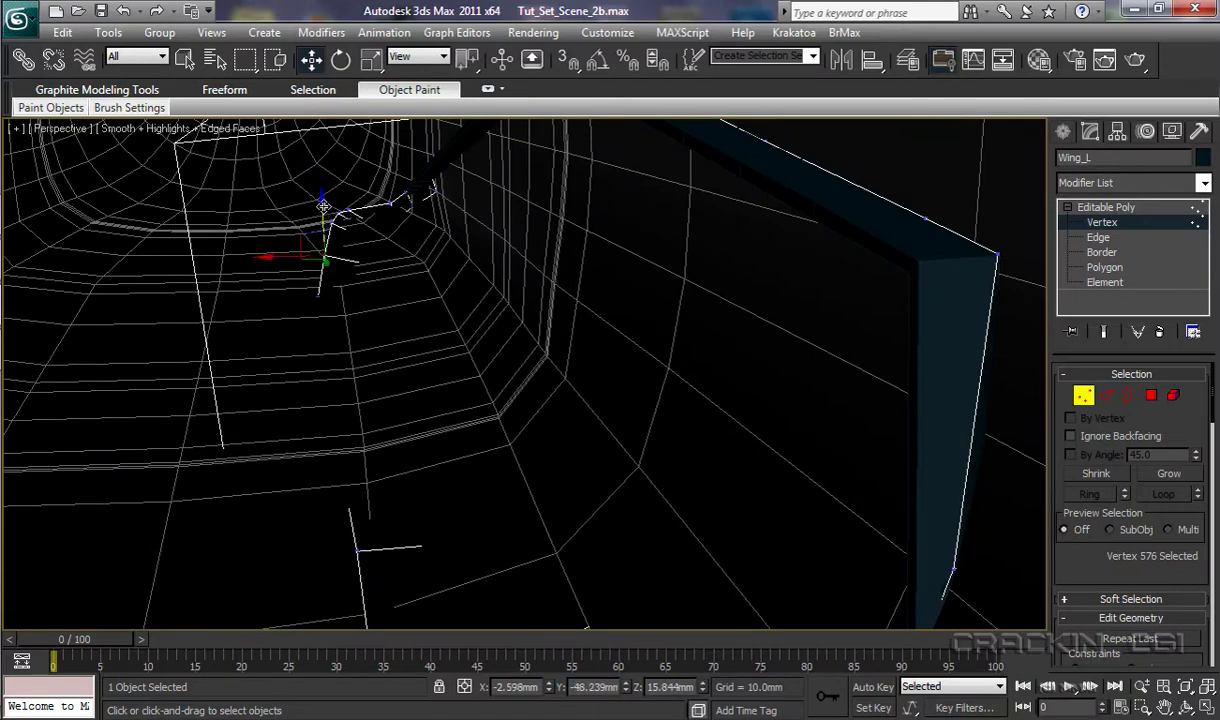
drag(323, 207, 343, 240)
Step: Nudge the next two wing-end vertices down and shift vertex 145 along X to X -3.813mm
click(355, 270)
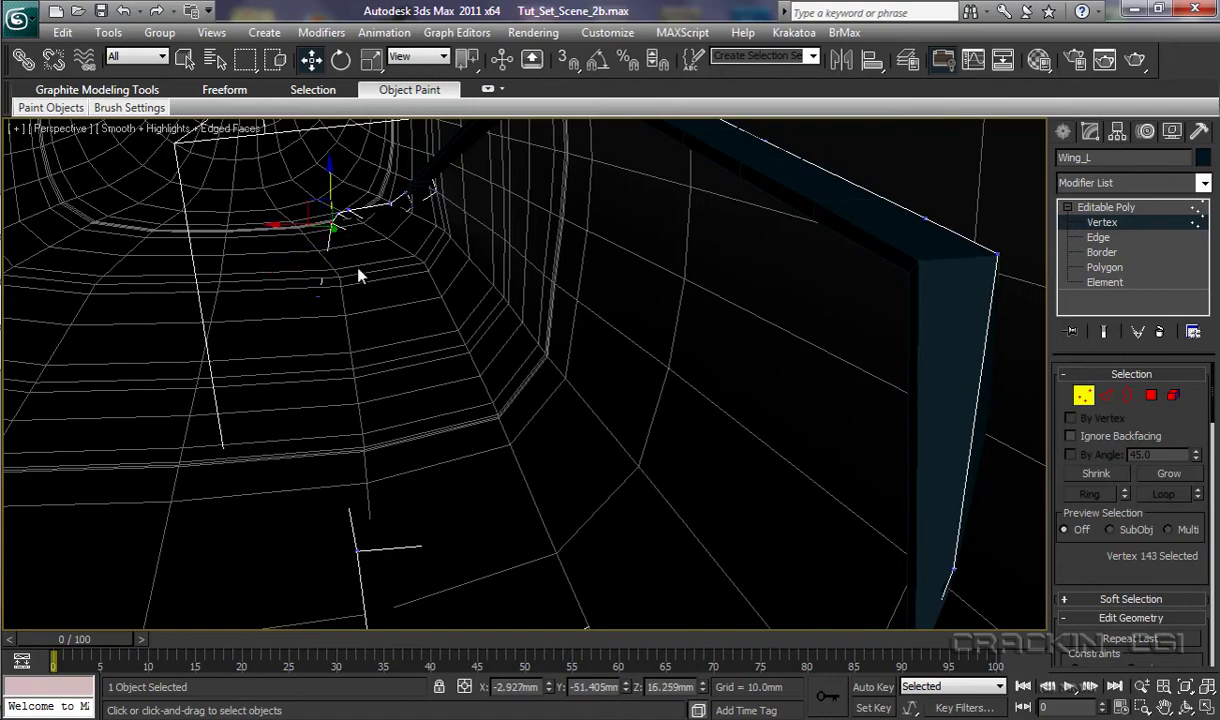
middle_drag(355, 270, 622, 572)
scroll(440, 420, up, 3)
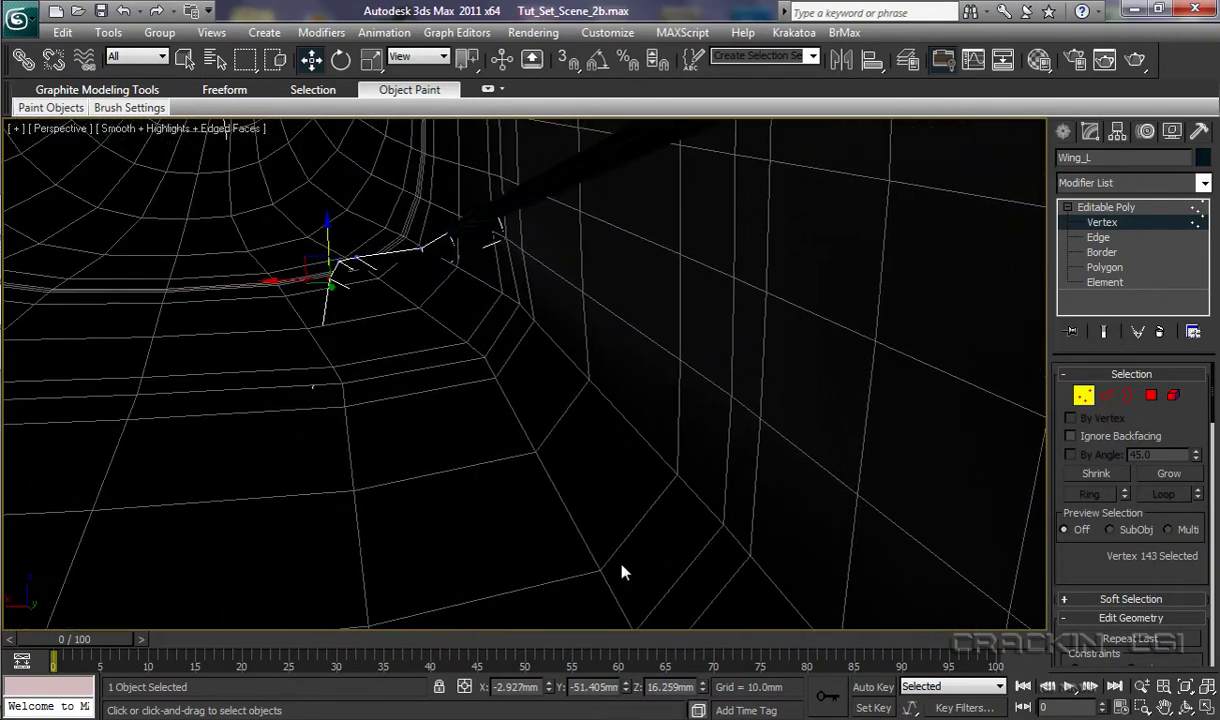
drag(327, 223, 340, 262)
click(340, 262)
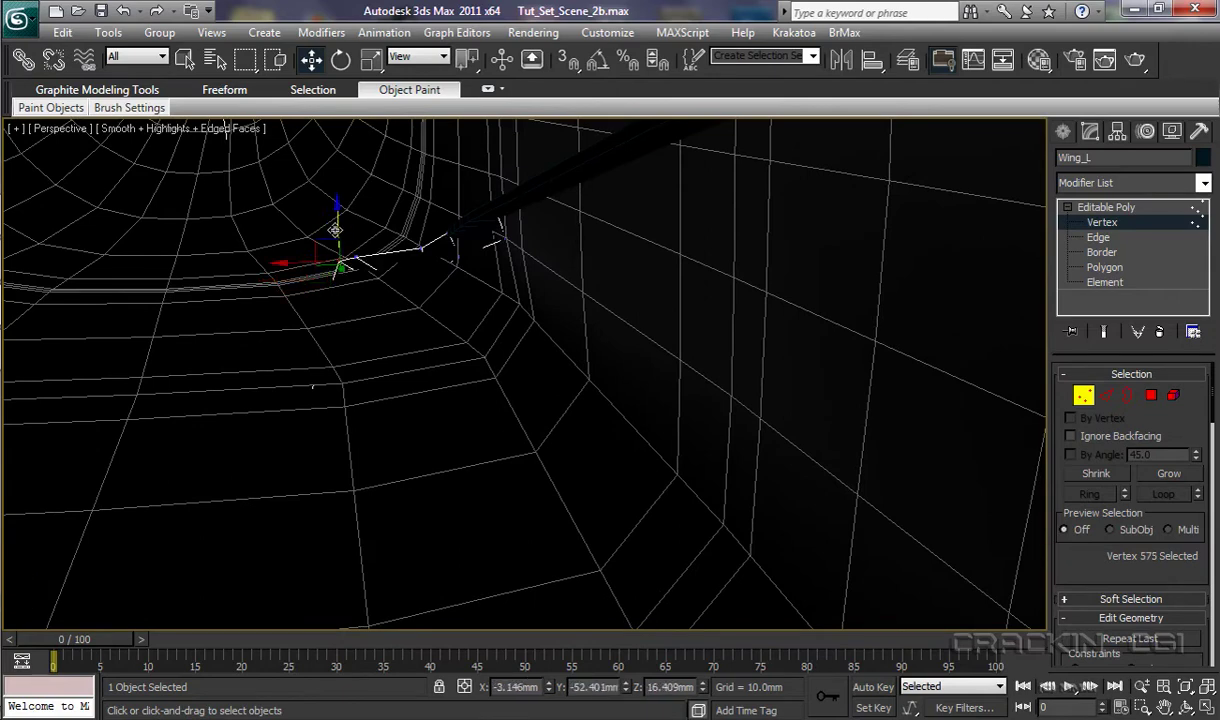
drag(339, 213, 339, 223)
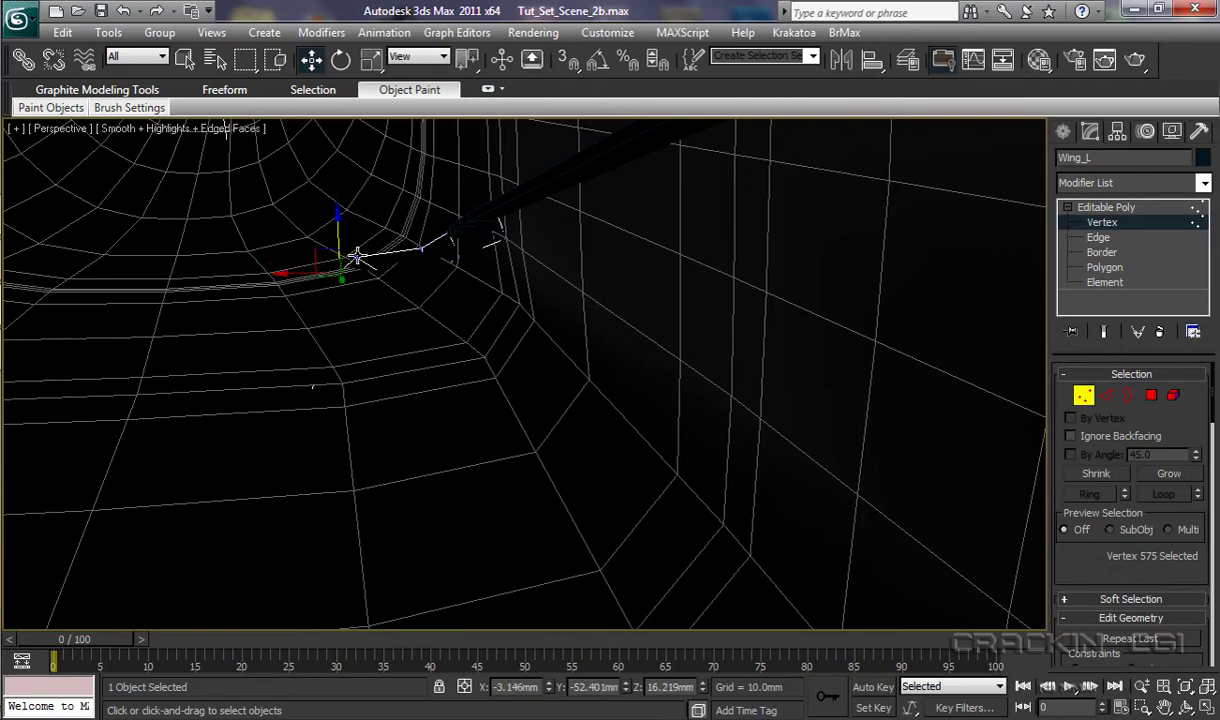
click(358, 261)
drag(321, 261, 337, 261)
alt+middle_drag(397, 301, 304, 311)
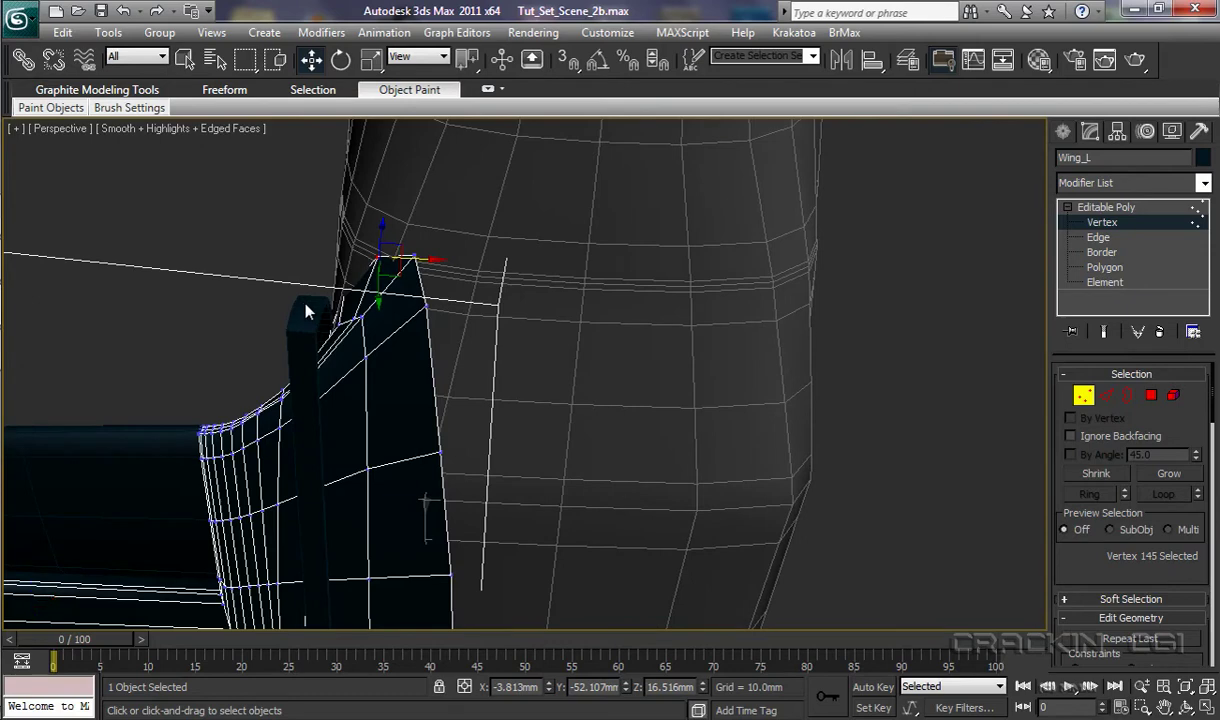
Step: Box-select the root vertices beside the fuselage and lower them slightly on Z
mouse_move(398, 329)
alt+middle_down()
mouse_move(385, 335)
mouse_move(395, 321)
alt+middle_up()
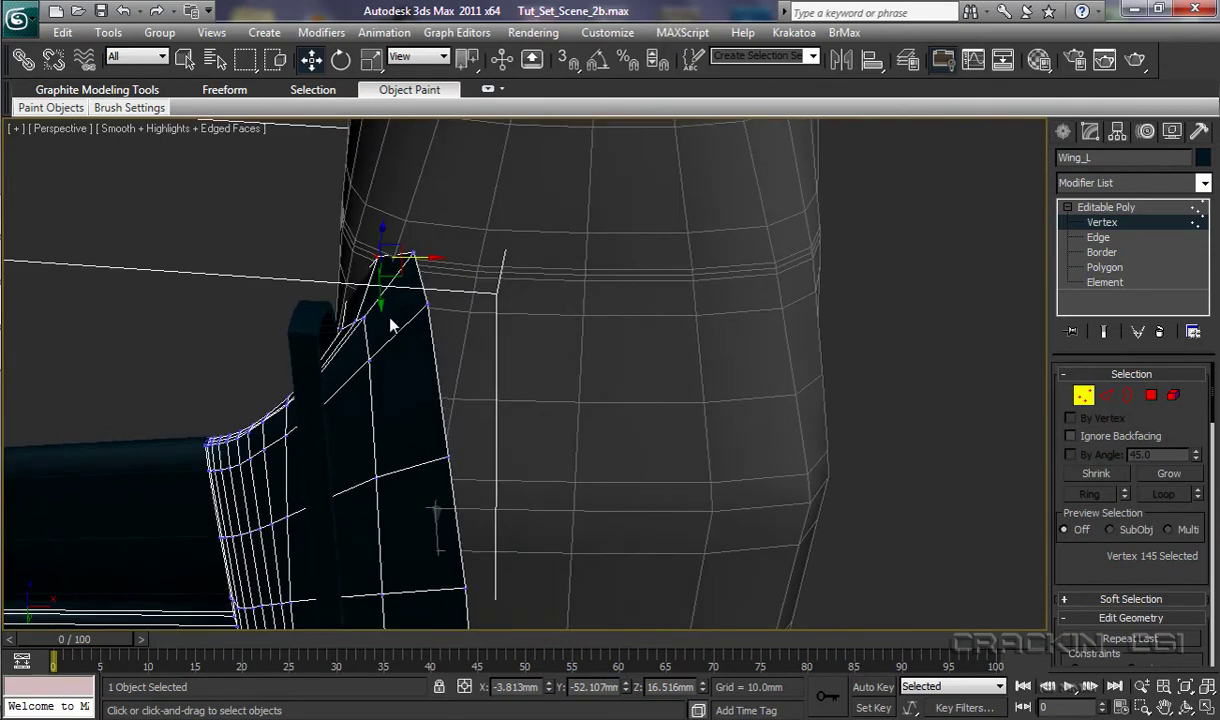
middle_drag(466, 472, 487, 316)
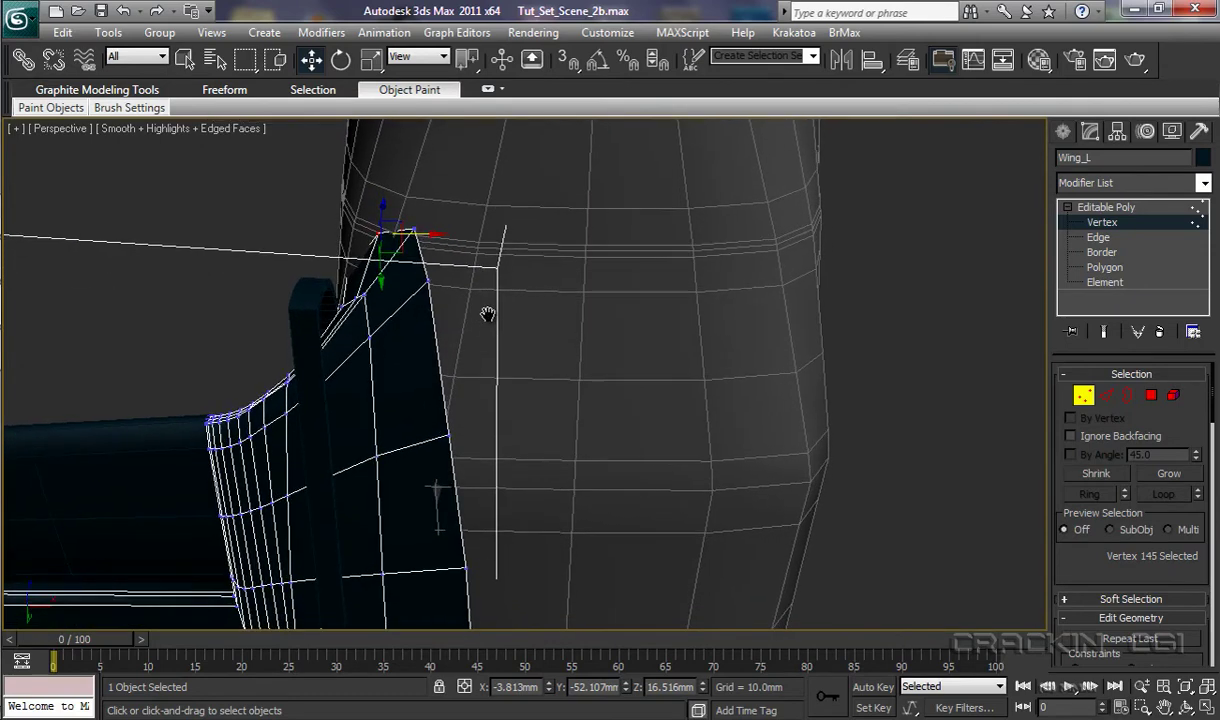
alt+middle_drag(575, 462, 572, 477)
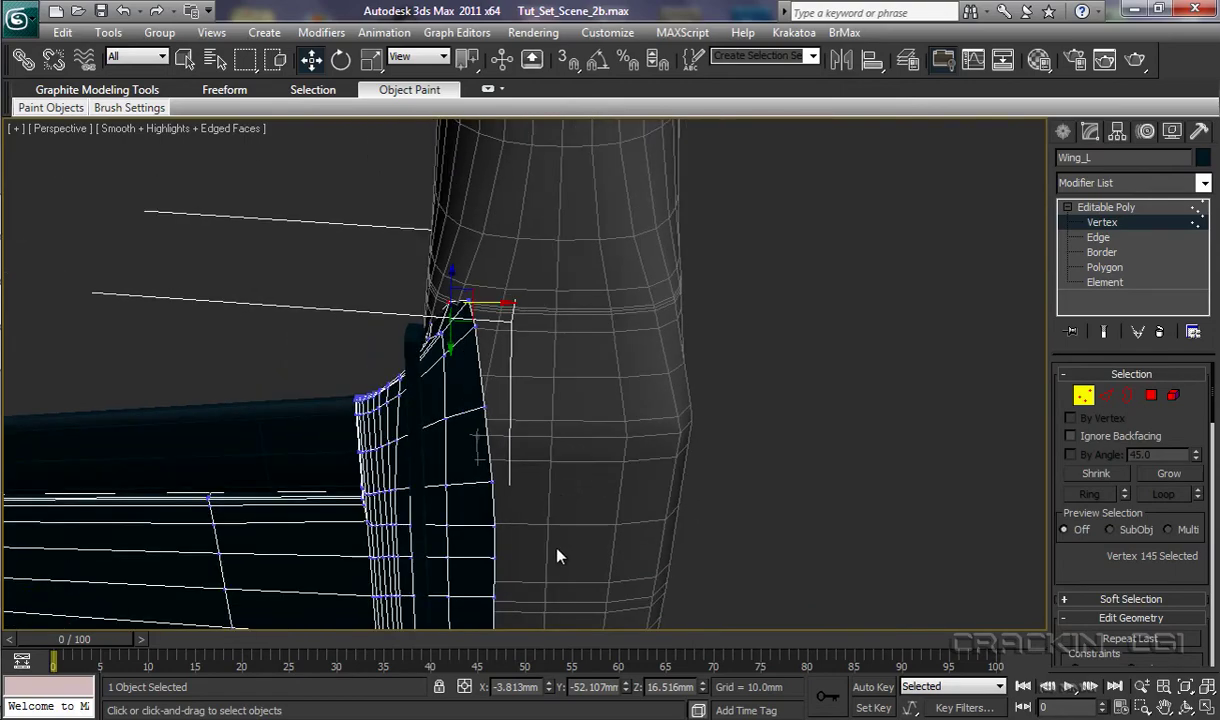
alt+middle_drag(558, 556, 541, 532)
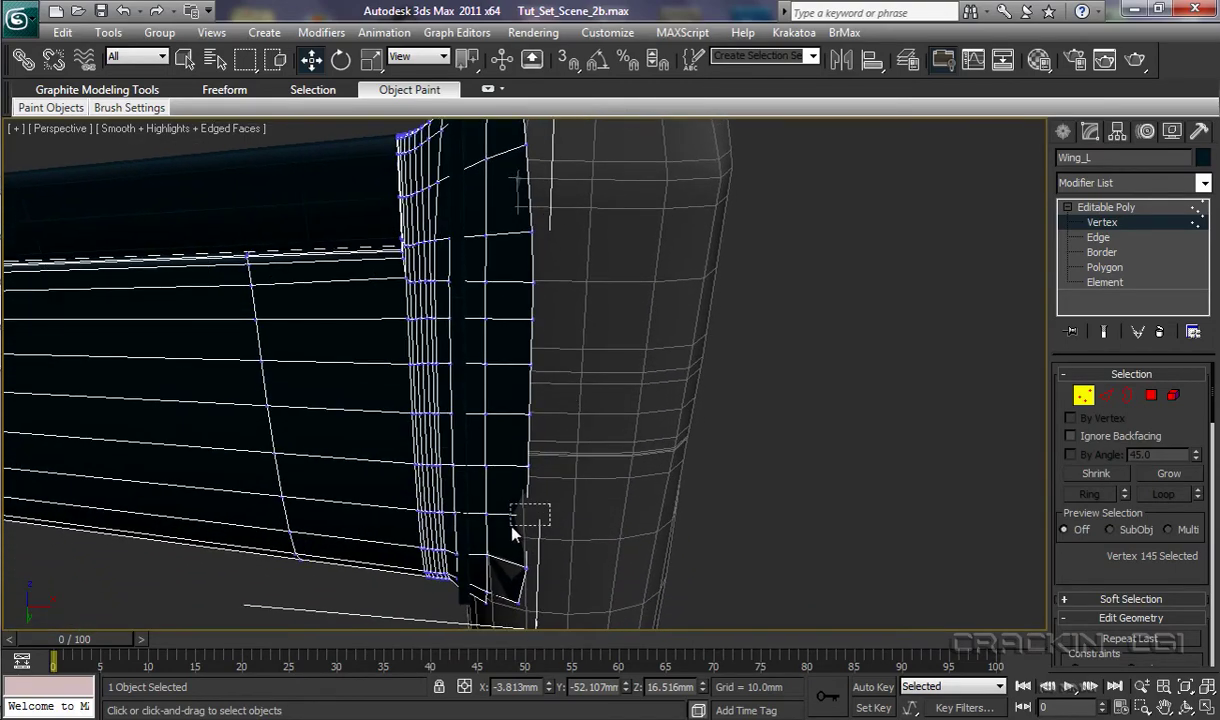
drag(512, 526, 514, 528)
mouse_move(564, 504)
alt+middle_down()
mouse_move(578, 491)
mouse_move(565, 505)
mouse_move(553, 496)
alt+middle_up()
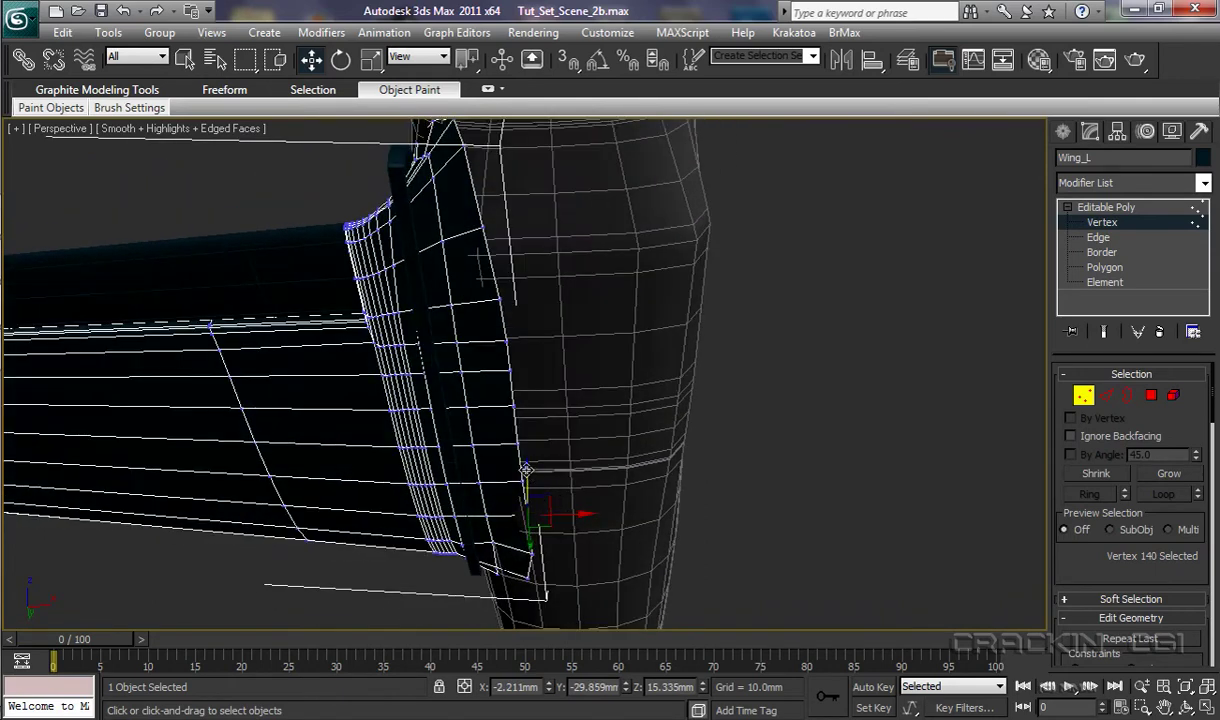
drag(526, 470, 553, 485)
alt+middle_drag(553, 485, 650, 208)
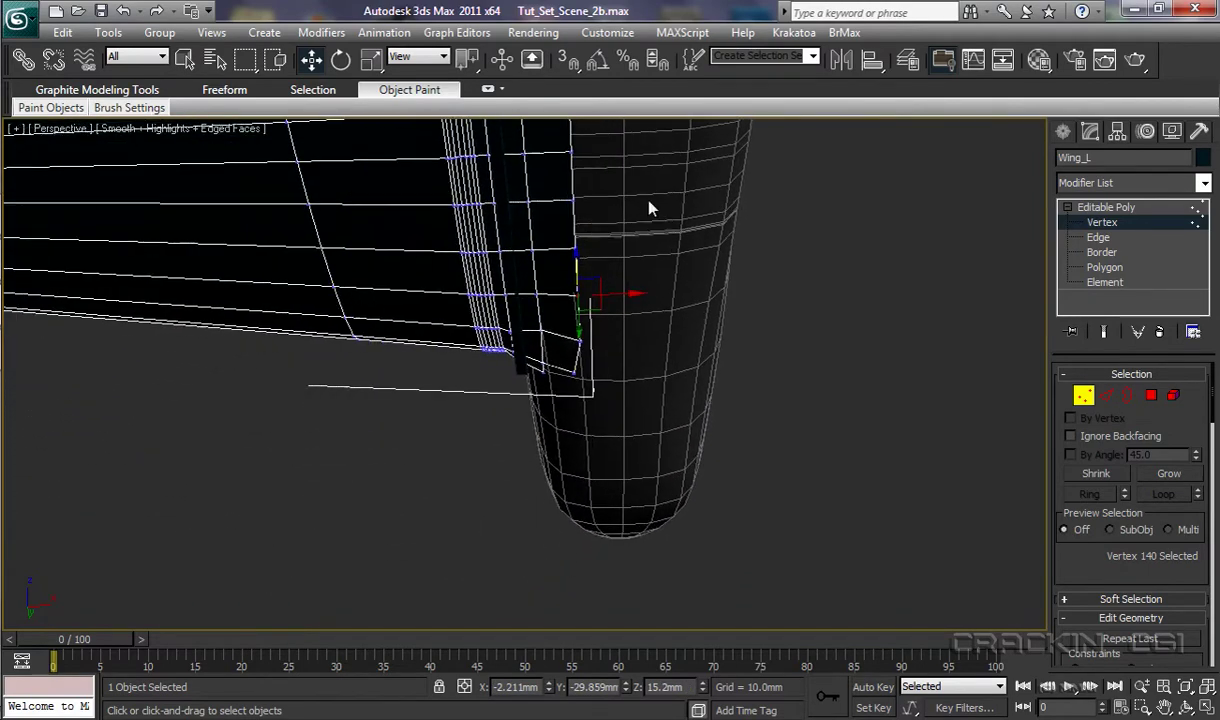
Step: Shift the corner vertex below the fuselage along X toward the outline and lower it slightly
click(578, 372)
drag(620, 372, 637, 372)
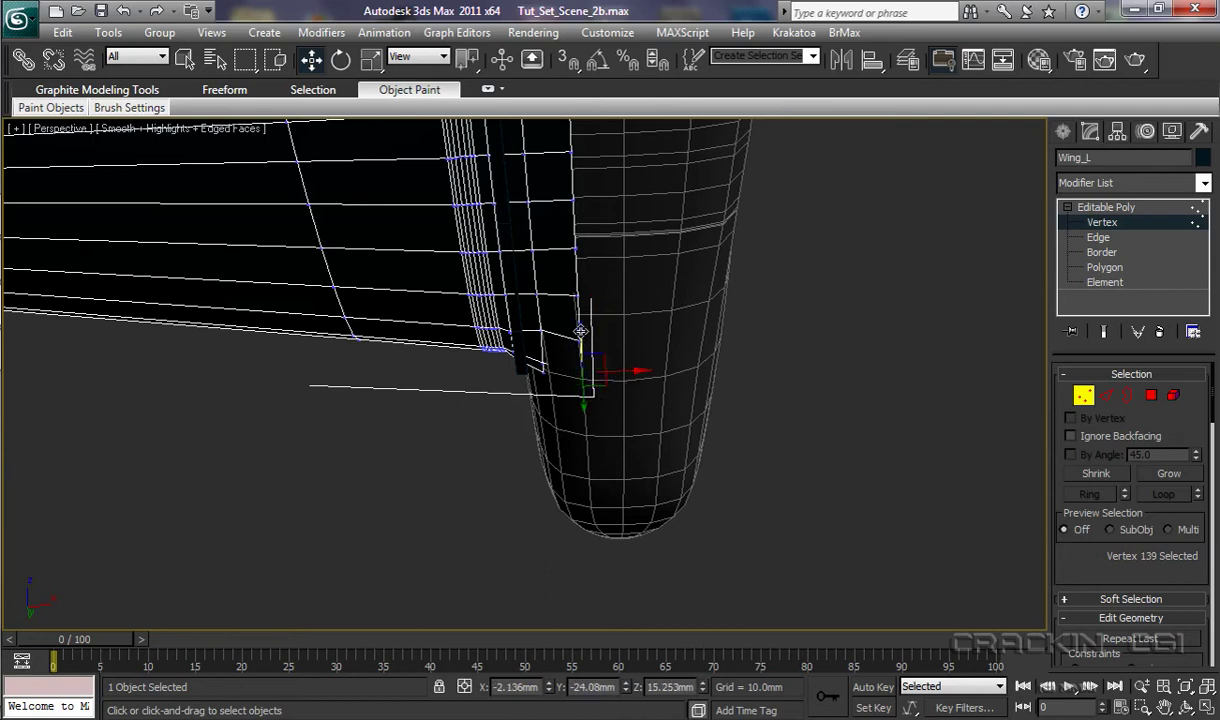
drag(580, 331, 580, 335)
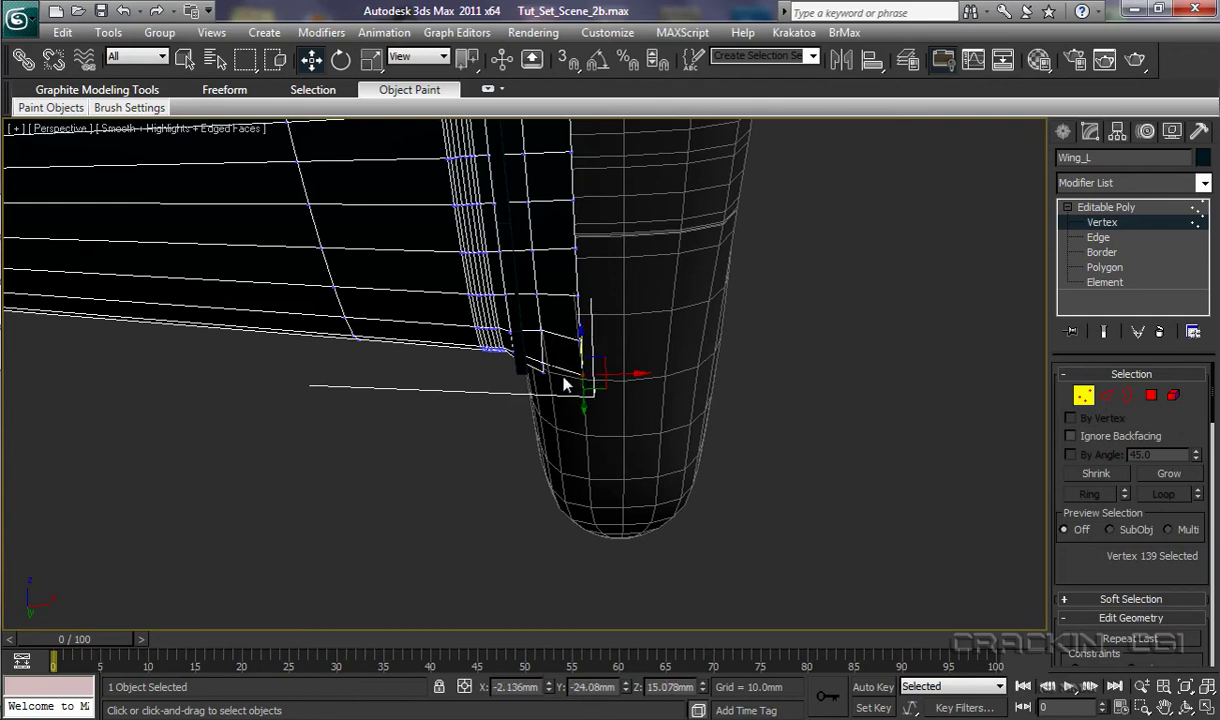
middle_drag(576, 434, 575, 383)
scroll(612, 403, up, 2)
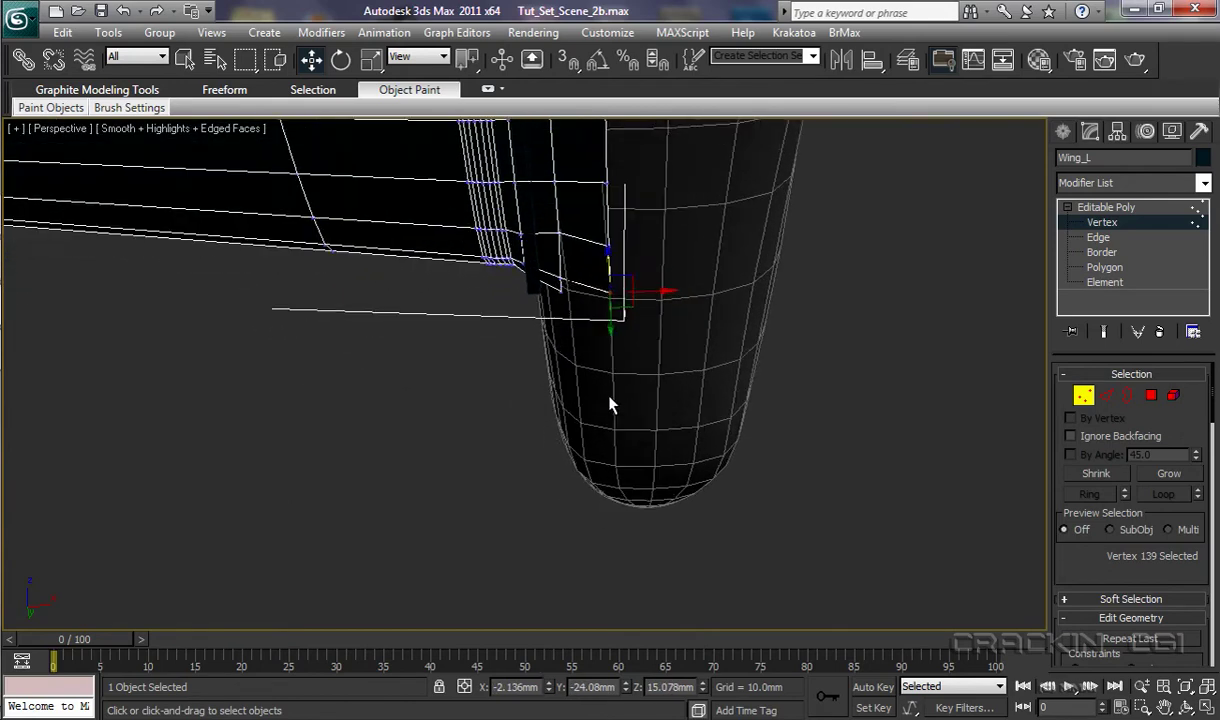
scroll(612, 403, up, 4)
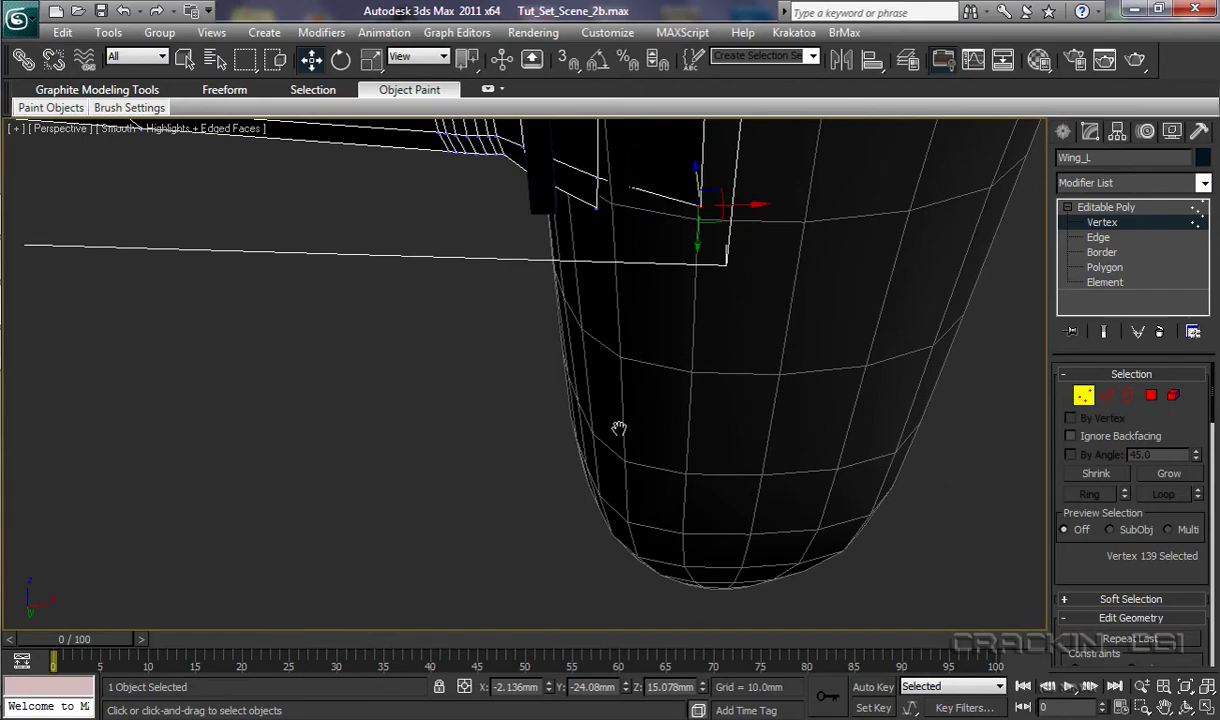
alt+middle_drag(636, 407, 782, 365)
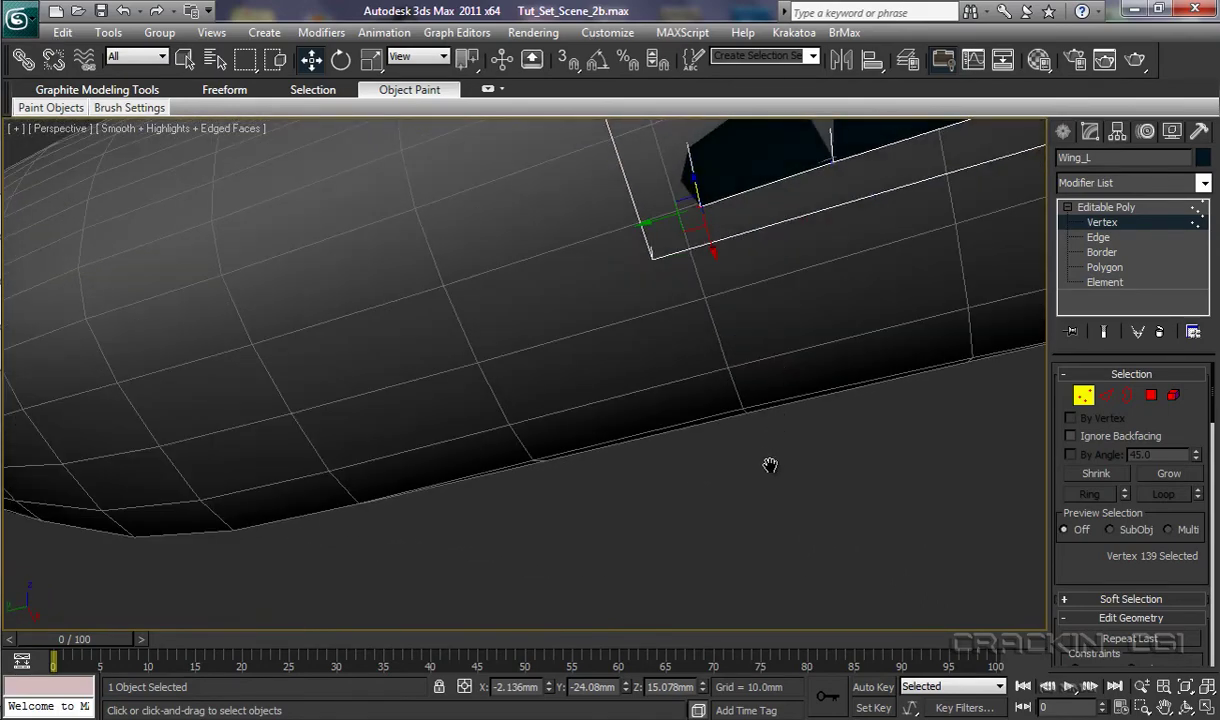